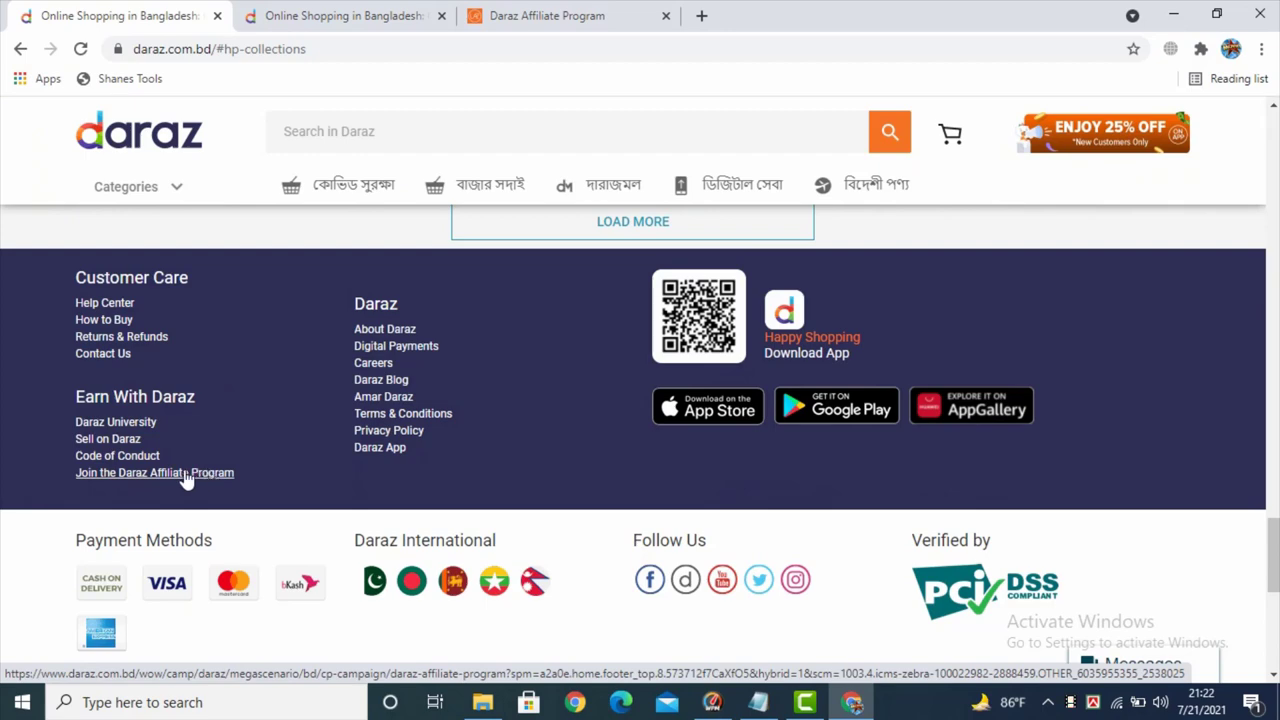
# - Close the duplicate Daraz homepage tab and open the Daraz Affiliate Program page from the header
pyautogui.hotkey('ctrl', 'w')
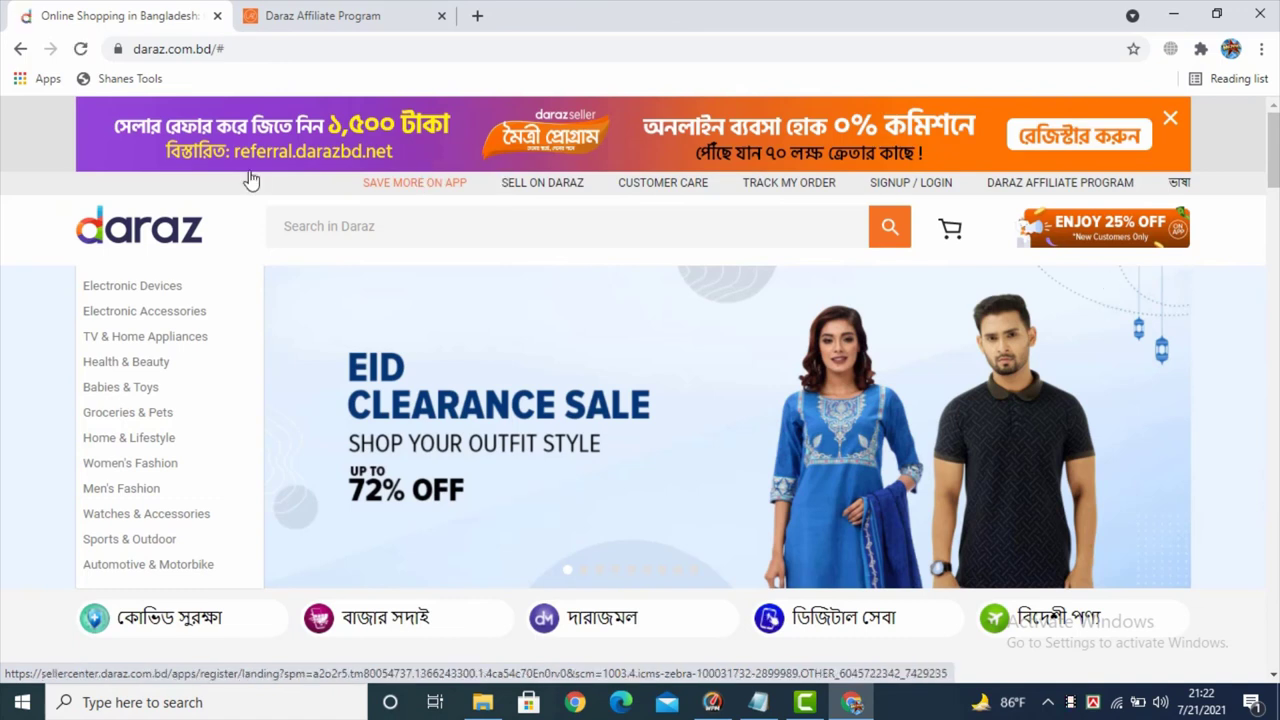
pyautogui.click(838, 192)
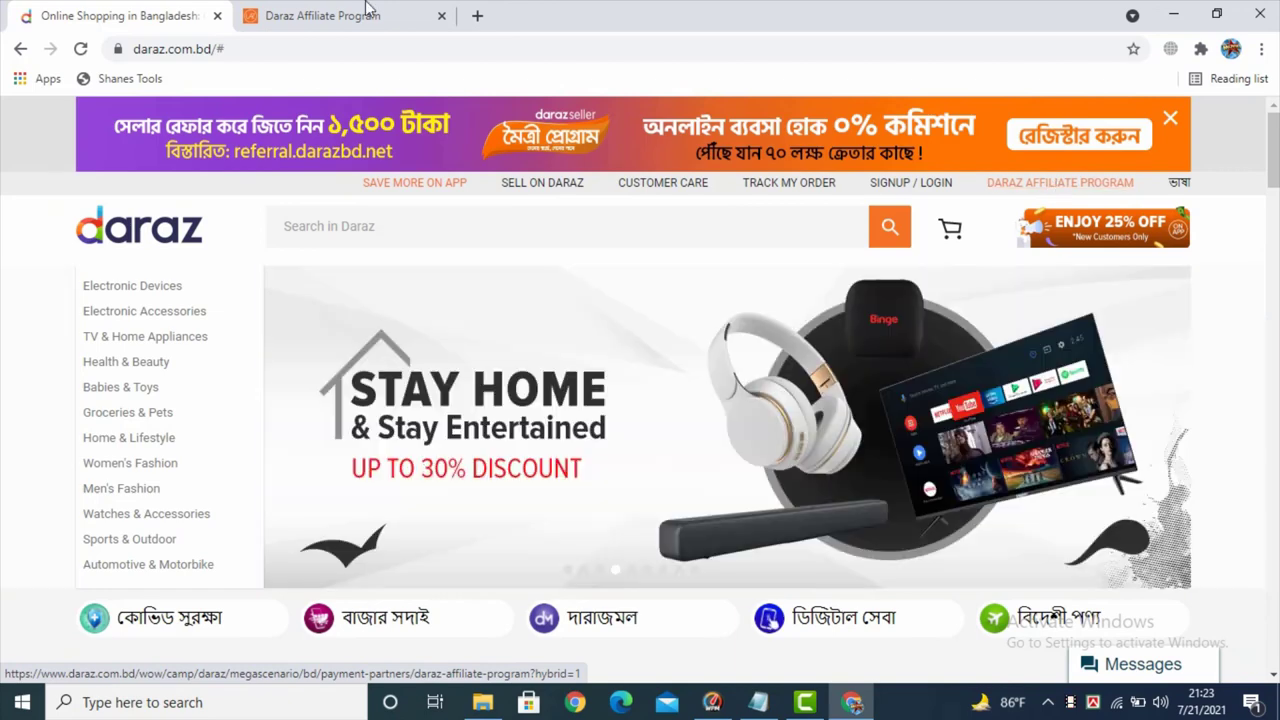
pyautogui.click(1058, 190)
pyautogui.scroll(-1, 420, 355)
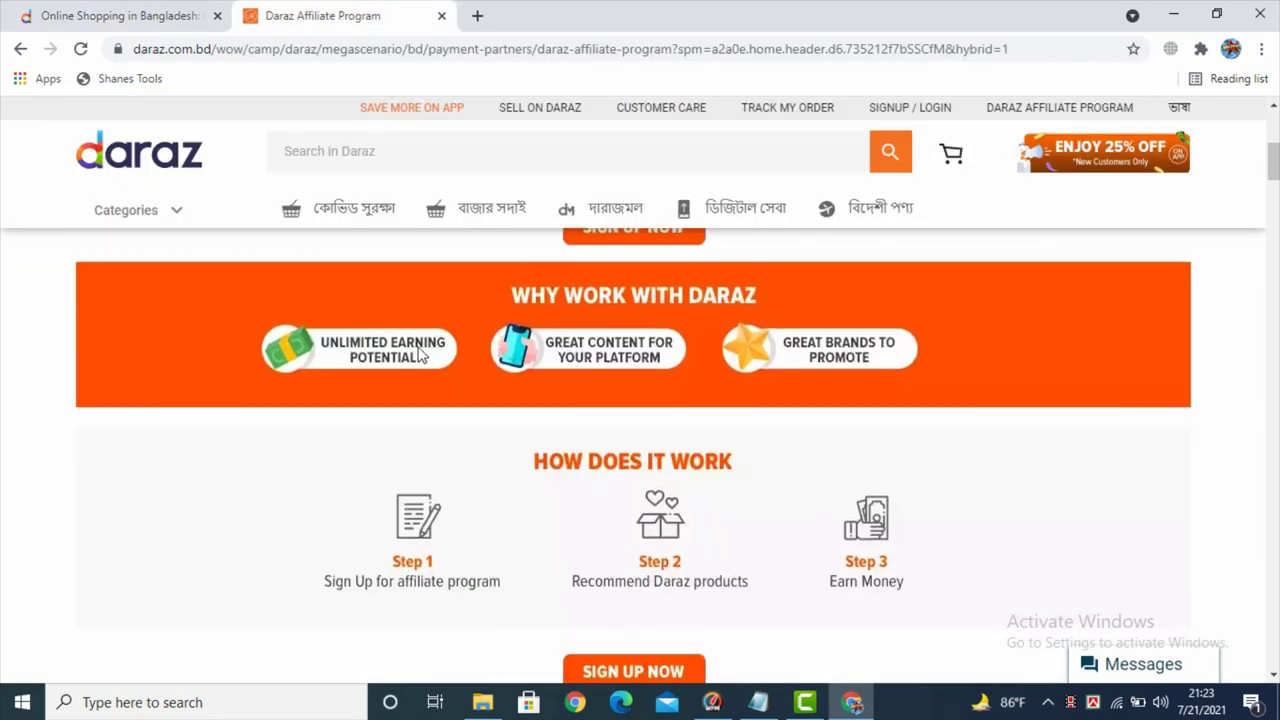
pyautogui.scroll(-3, 421, 420)
pyautogui.scroll(8, 421, 440)
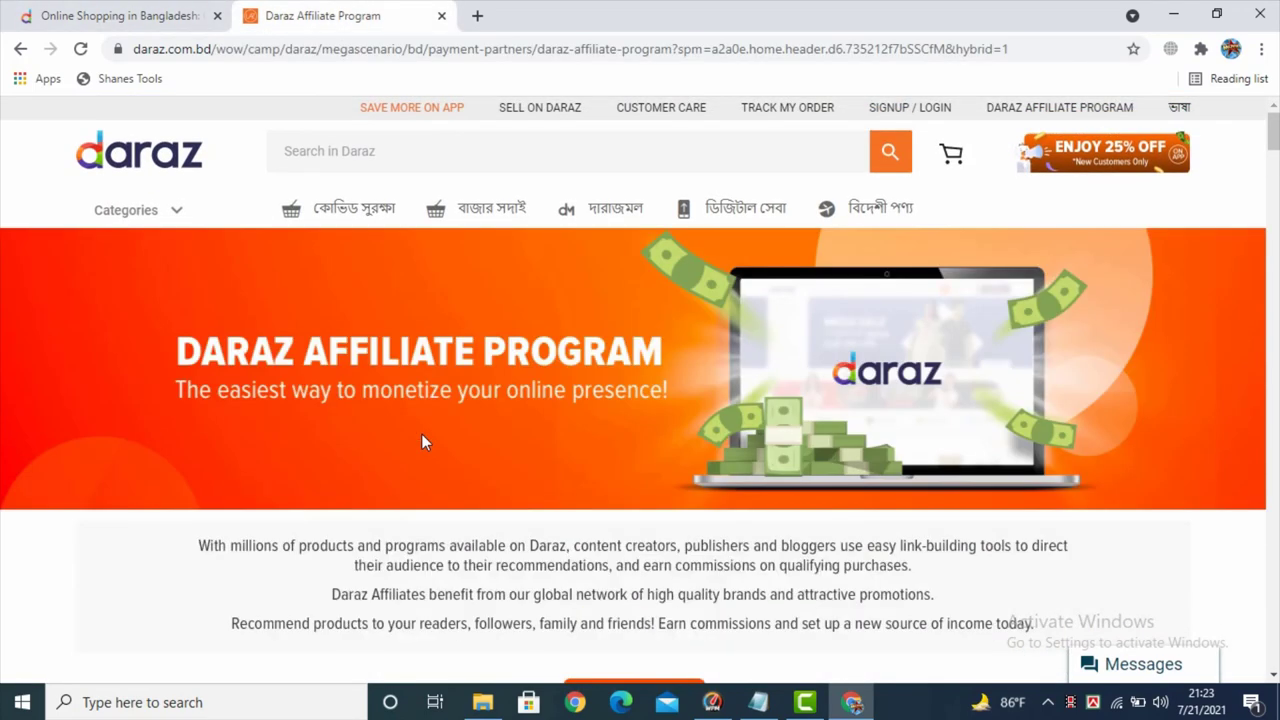
pyautogui.scroll(-9, 421, 438)
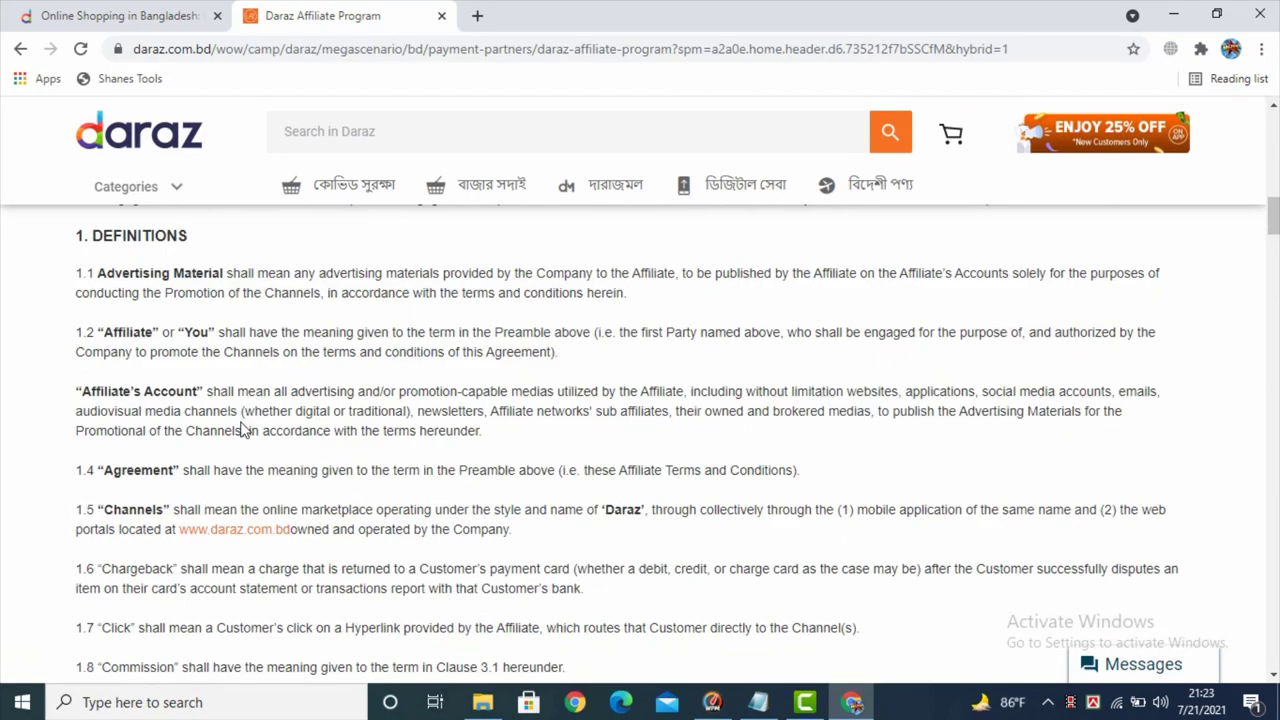
pyautogui.scroll(-1, 130, 428)
pyautogui.scroll(5, 130, 428)
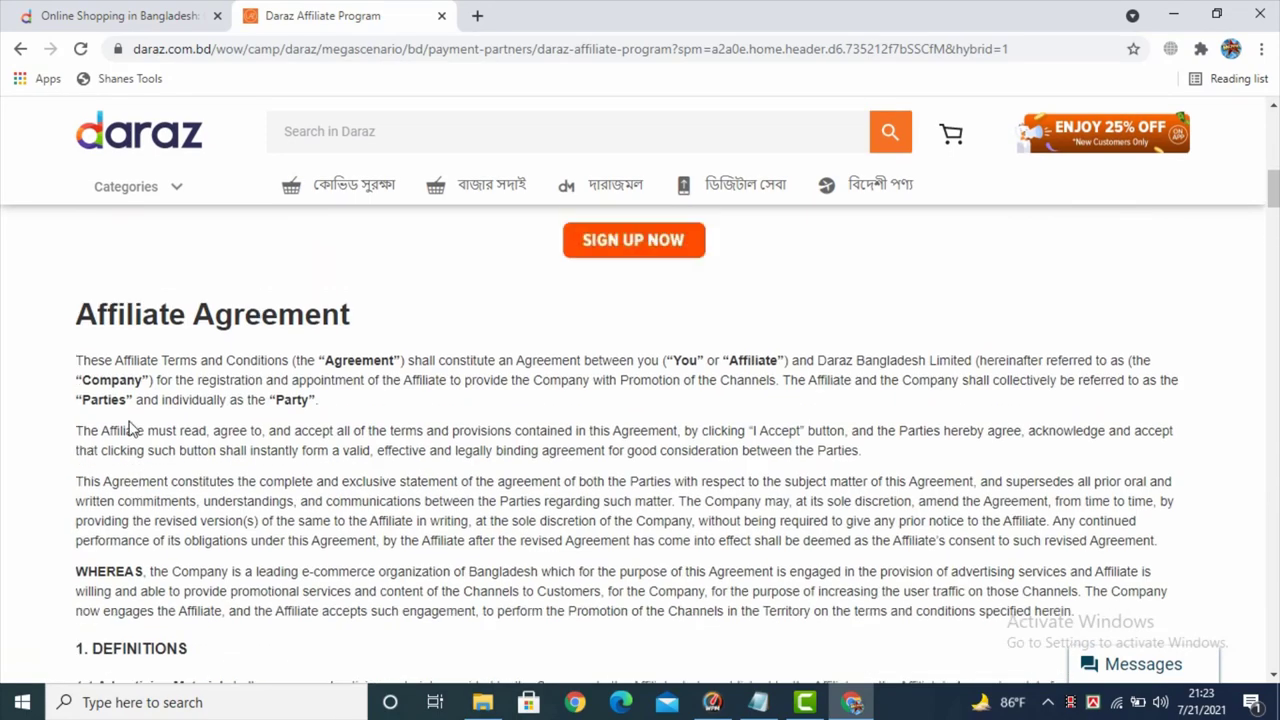
pyautogui.scroll(2, 130, 428)
pyautogui.scroll(7, 214, 490)
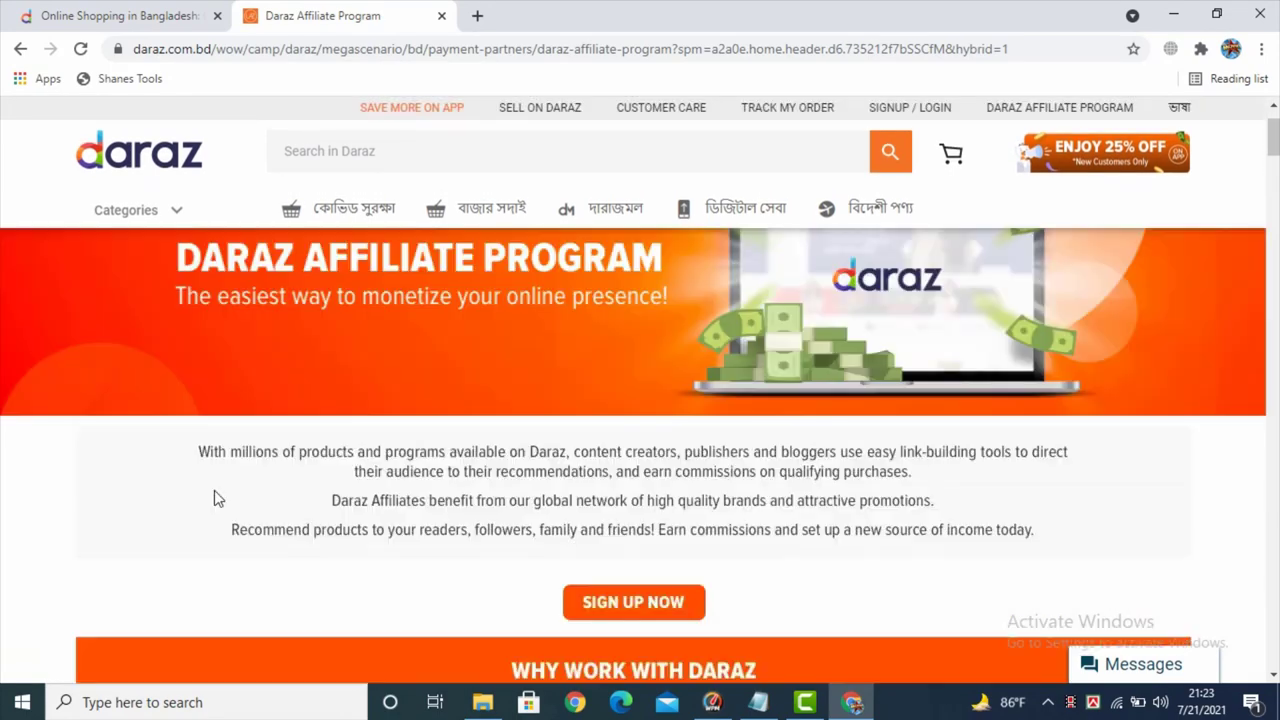
pyautogui.scroll(-4, 214, 498)
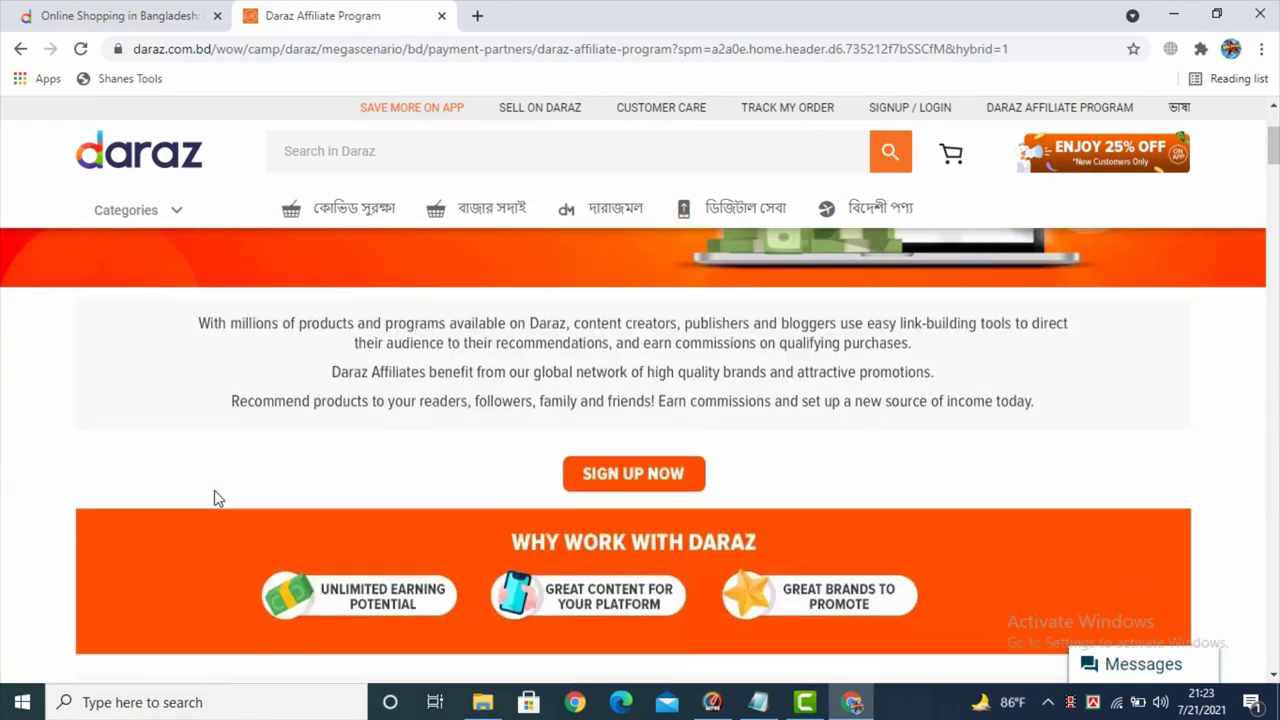
pyautogui.scroll(2, 214, 500)
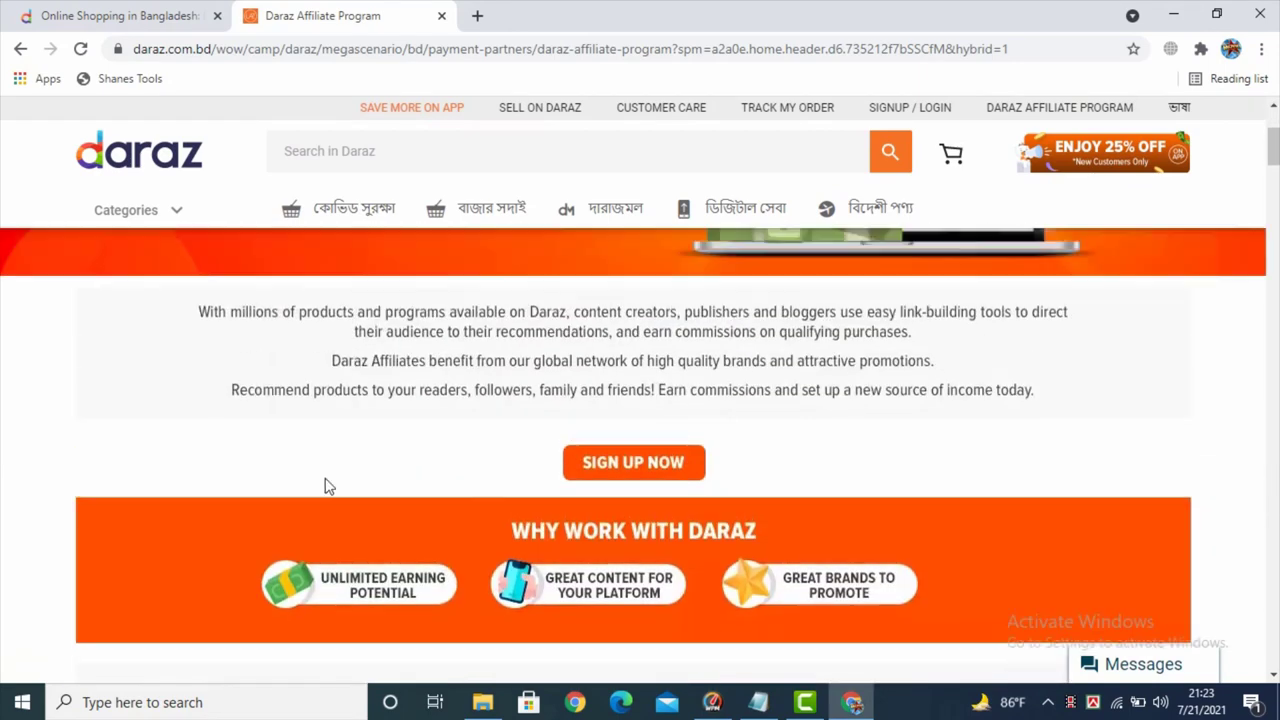
pyautogui.scroll(-1, 314, 450)
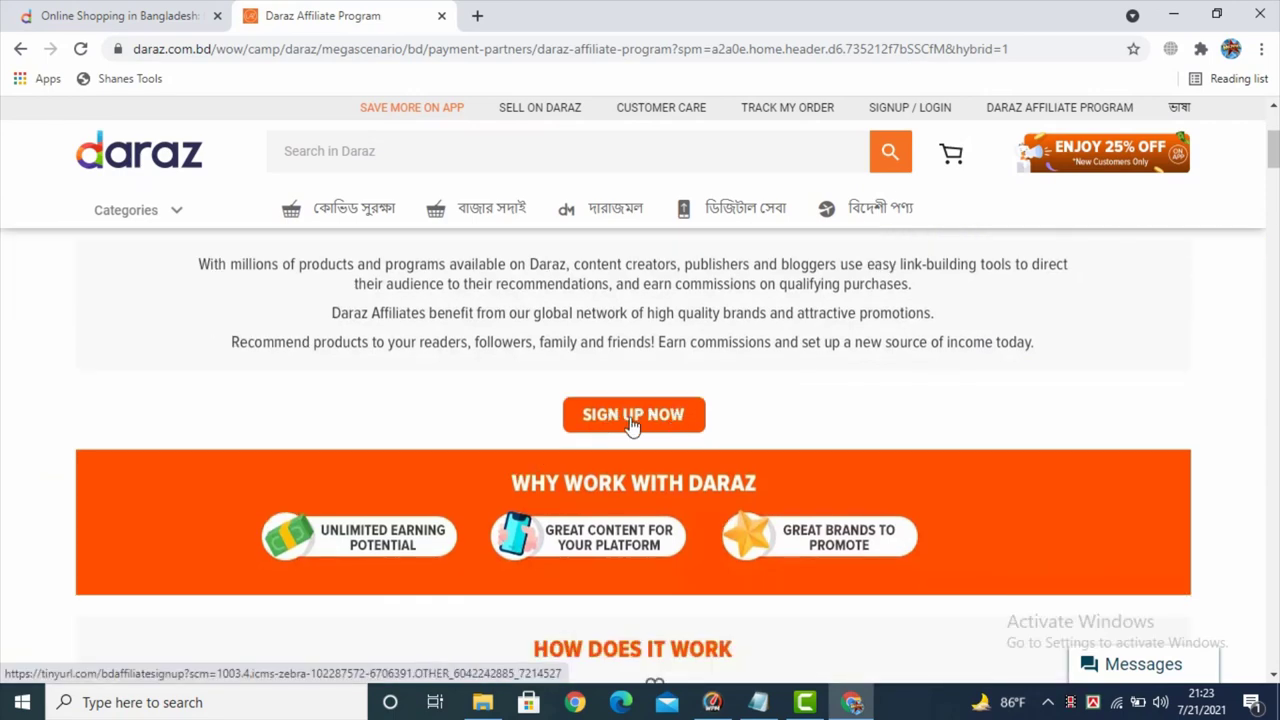
# - Open the sign-up form via SIGN UP NOW, review its introduction, and continue to the traffic section
pyautogui.click(634, 418)
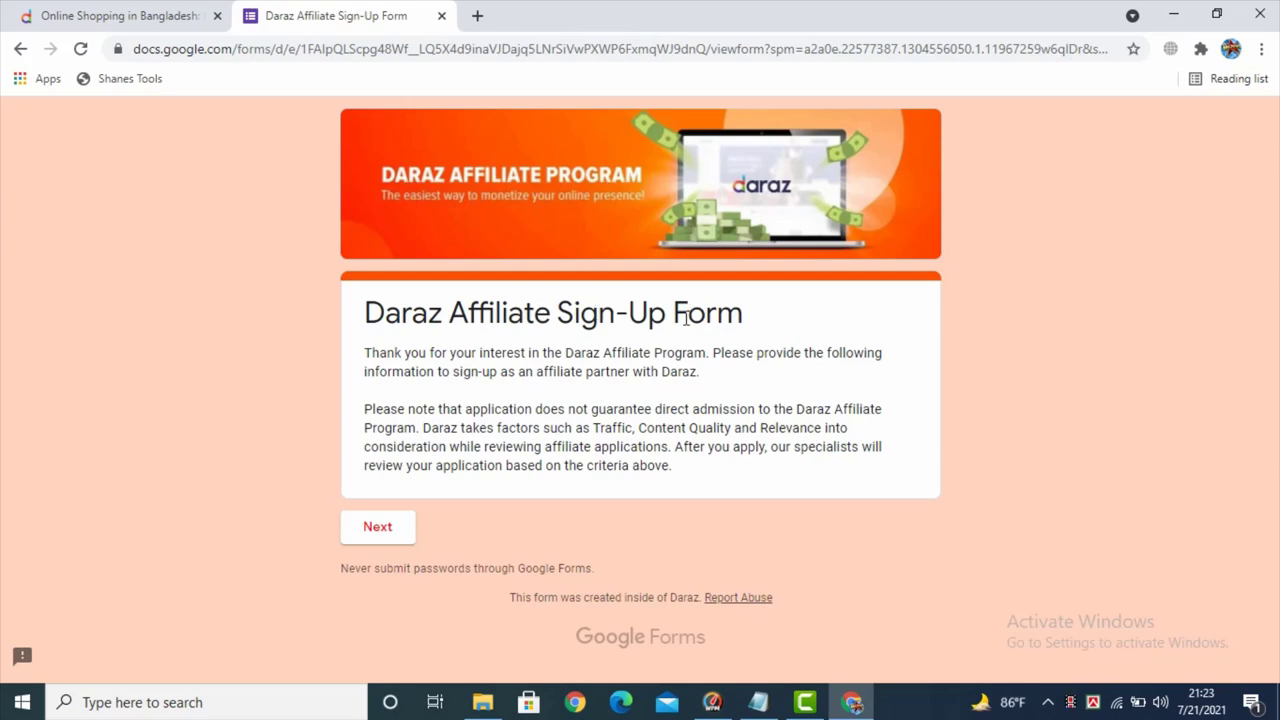
pyautogui.moveTo(383, 316); pyautogui.dragTo(722, 465)
pyautogui.click(722, 465)
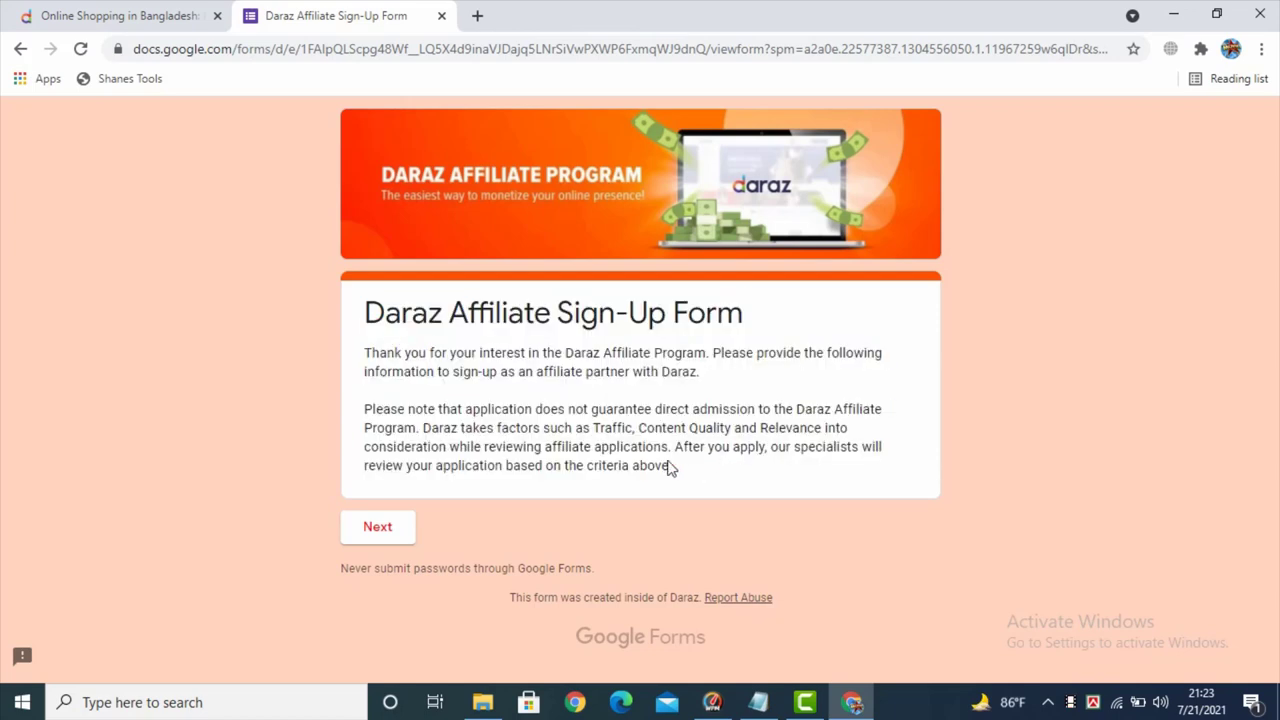
pyautogui.click(377, 530)
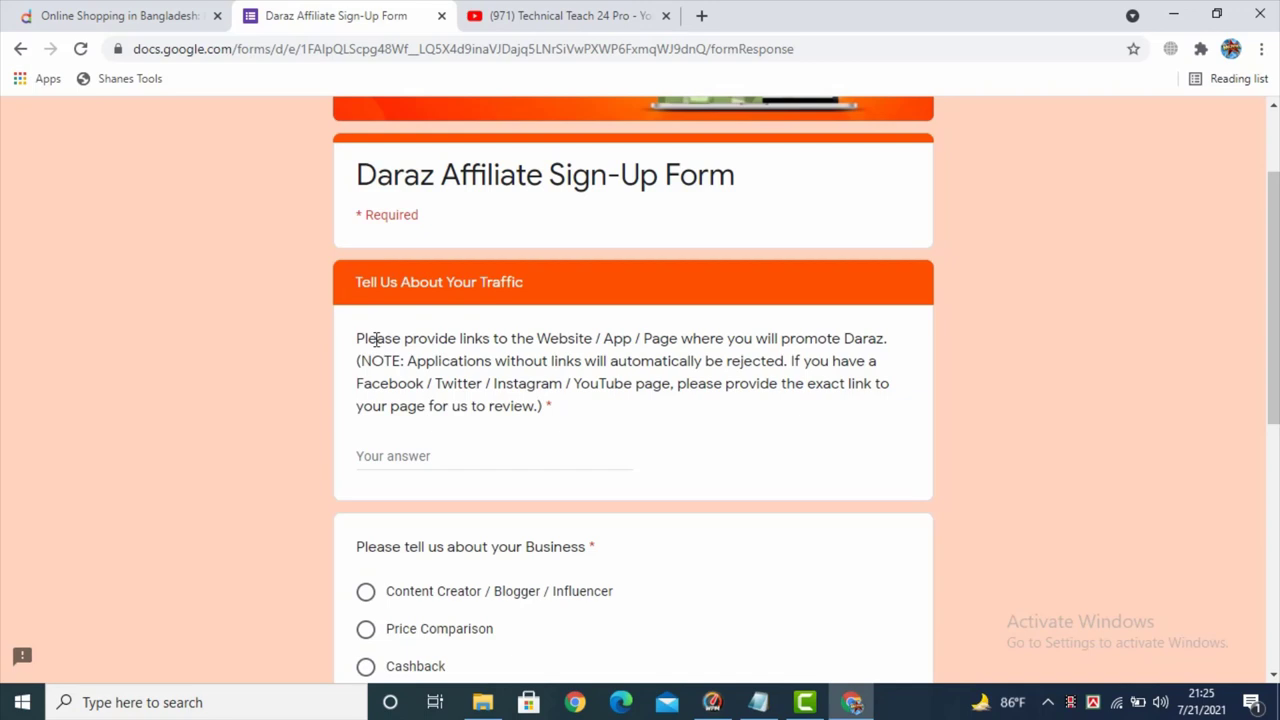
# - Copy the YouTube channel URL from its tab and paste it as the website-links answer
pyautogui.click(410, 452)
pyautogui.moveTo(417, 362); pyautogui.dragTo(785, 354)
pyautogui.click(787, 355)
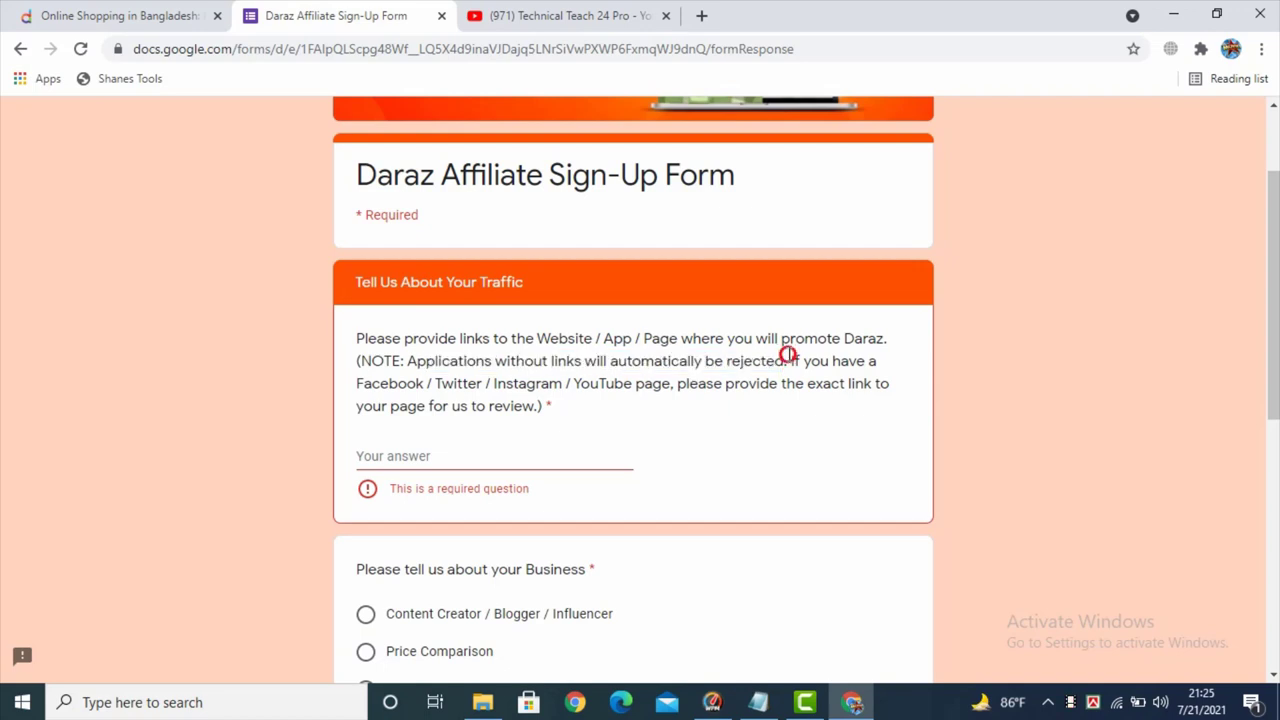
pyautogui.moveTo(364, 386); pyautogui.dragTo(707, 384)
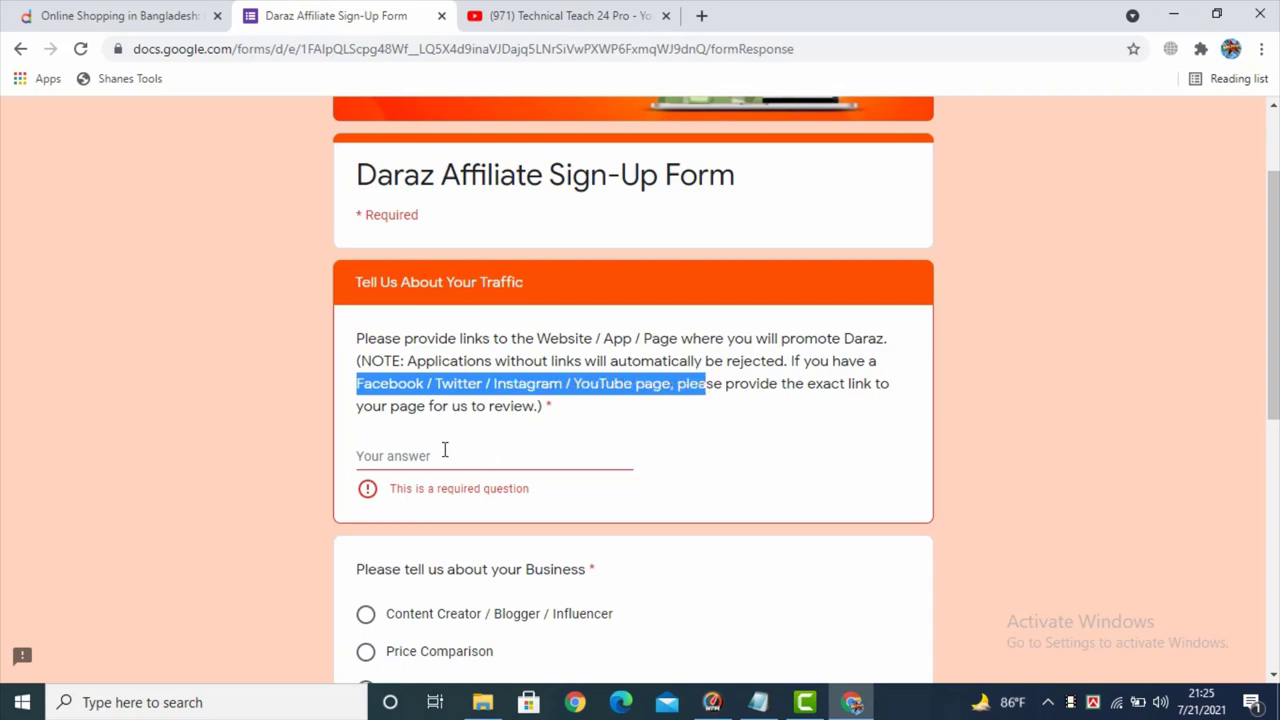
pyautogui.hotkey('ctrl', 'Tab')
pyautogui.hotkey('ctrl', 'c')
pyautogui.hotkey('ctrl', 'shift', 'Tab')
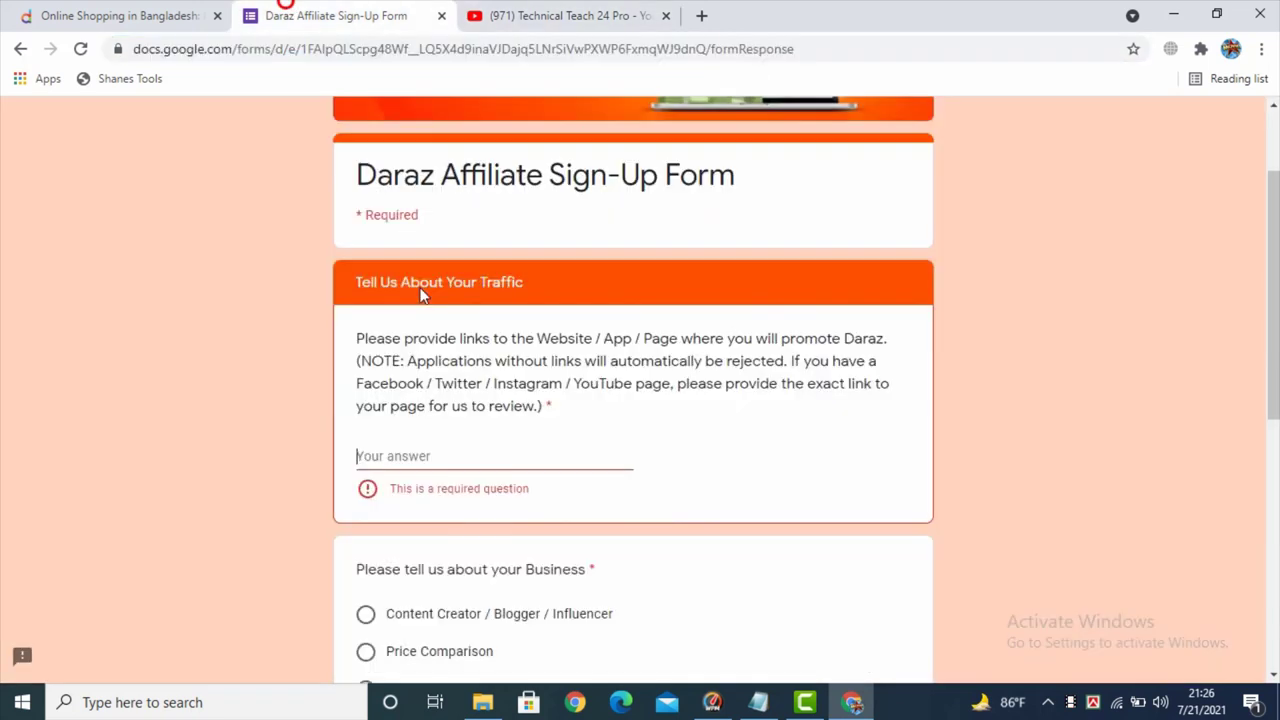
pyautogui.click(428, 452)
pyautogui.hotkey('ctrl', 'v')
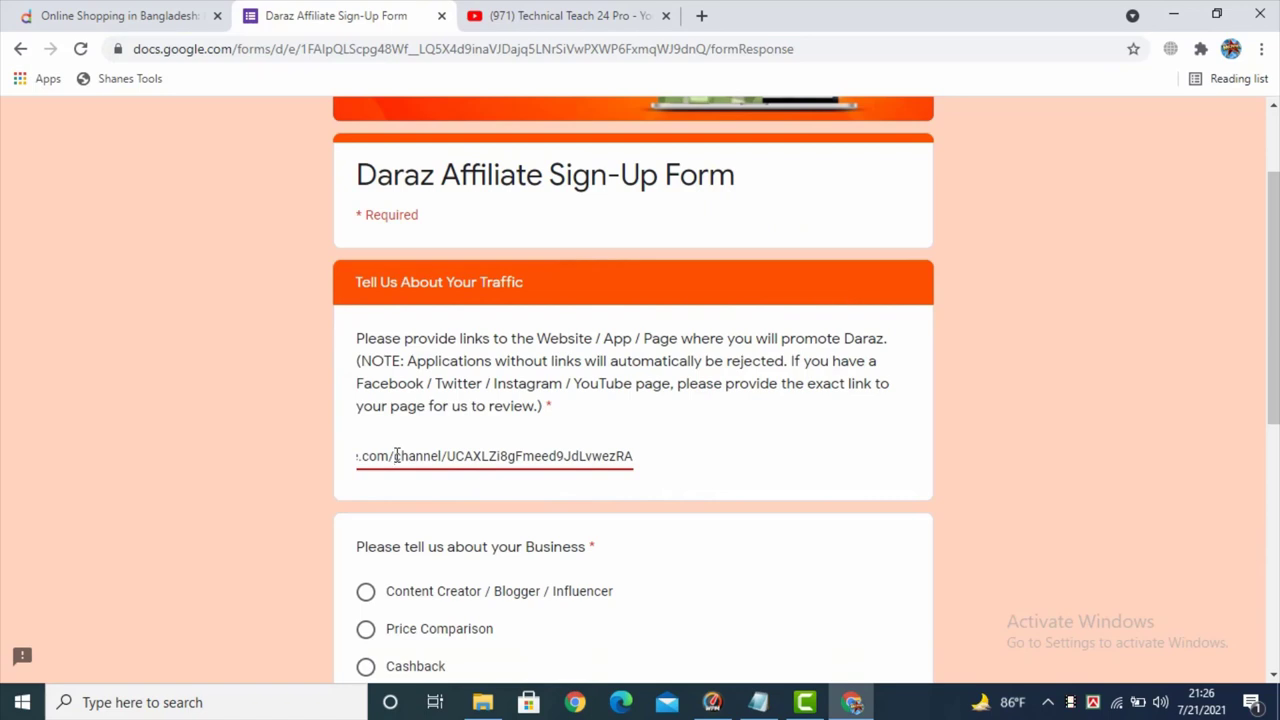
pyautogui.moveTo(397, 456); pyautogui.dragTo(340, 466)
pyautogui.click(489, 425)
pyautogui.scroll(-1, 462, 445)
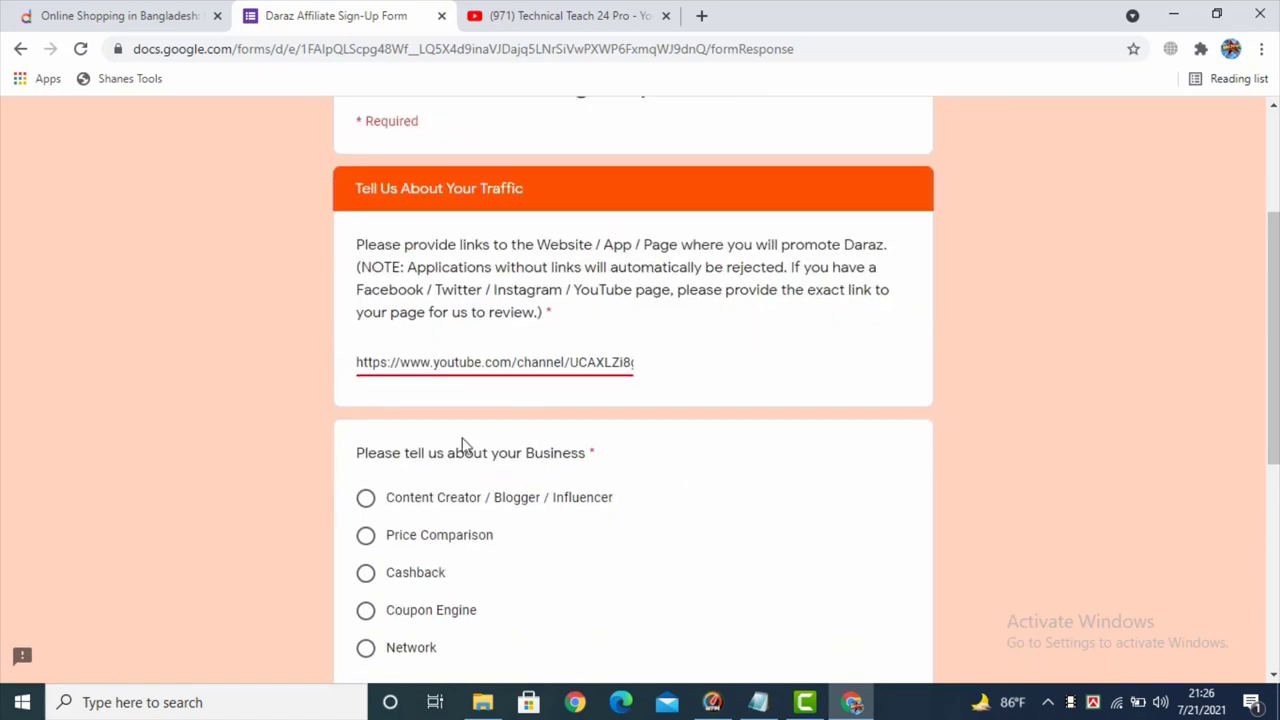
# - Choose Content Creator / Blogger / Influencer as the business type
pyautogui.scroll(-1, 462, 445)
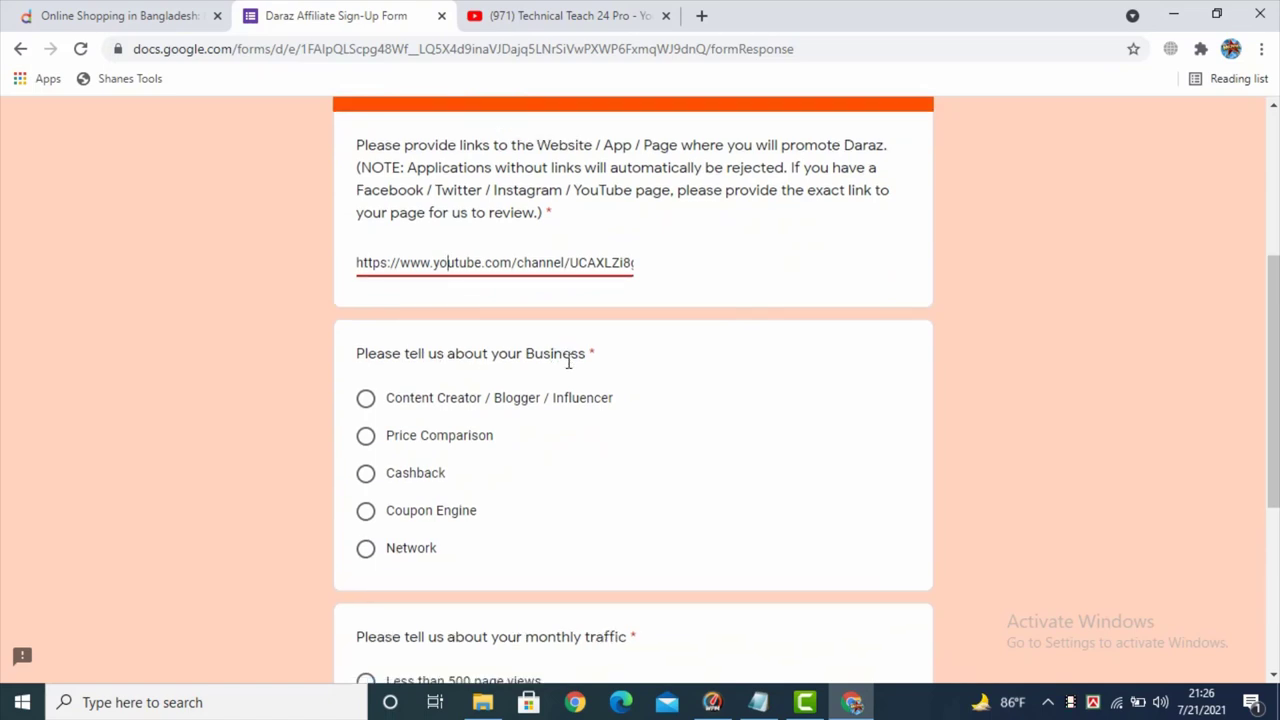
pyautogui.scroll(-2, 566, 362)
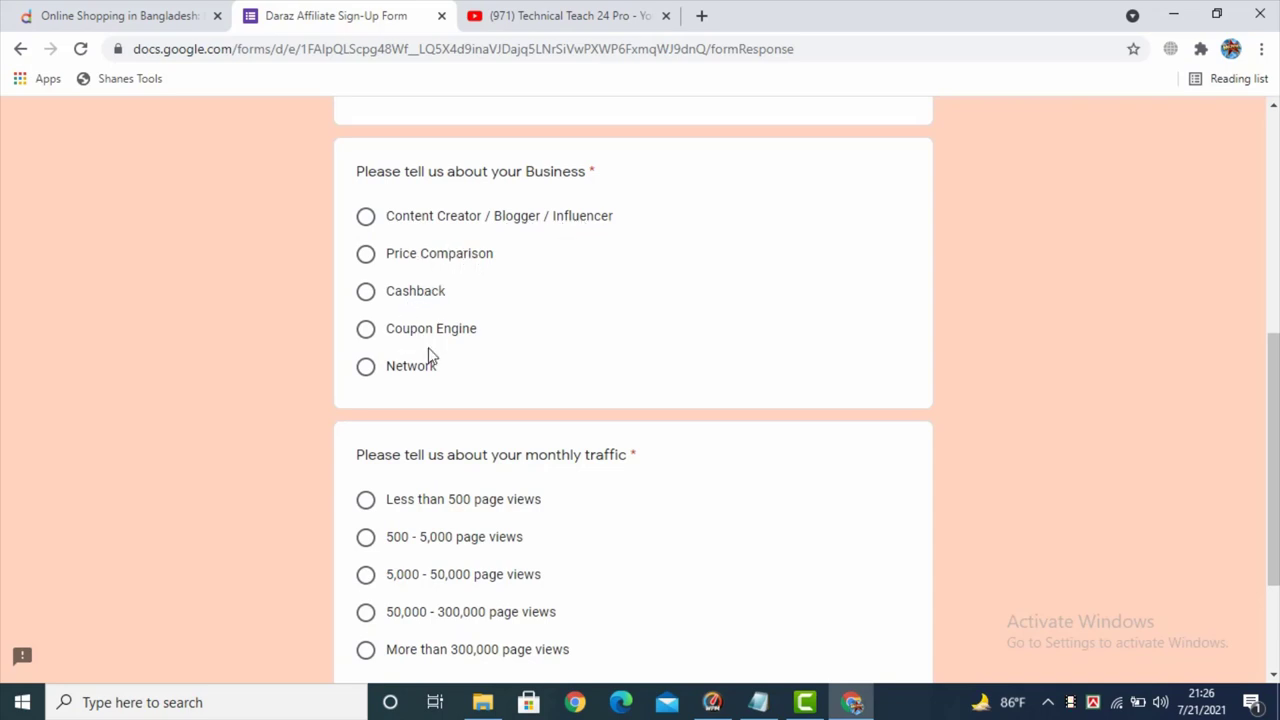
pyautogui.scroll(1, 420, 376)
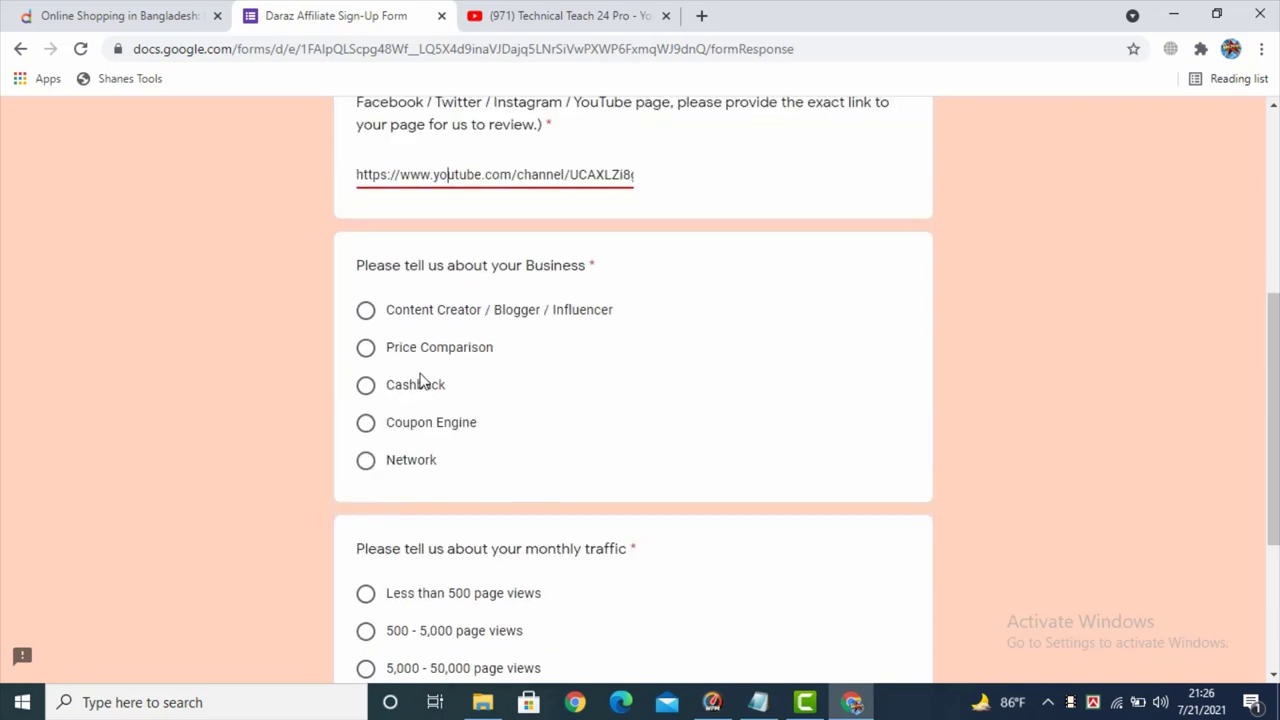
pyautogui.click(366, 314)
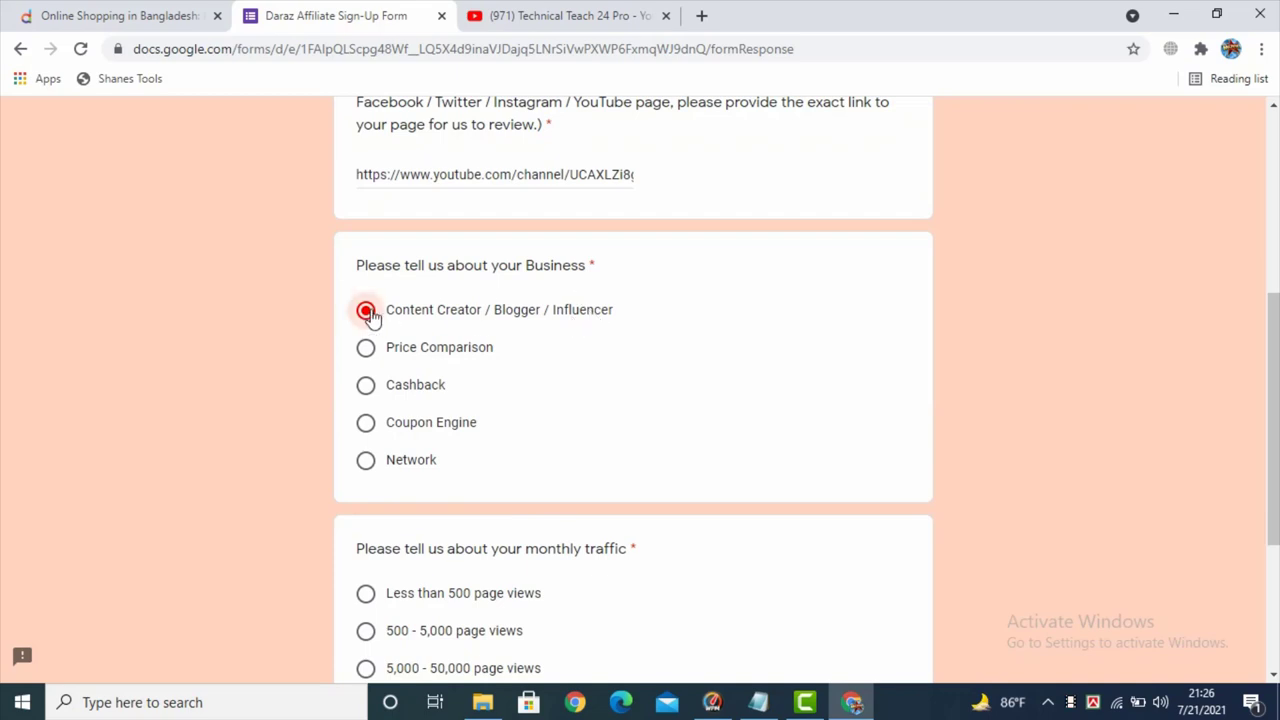
# - Set monthly traffic to 5,000 - 50,000 page views, dismiss the reminder, and go to the next section
pyautogui.scroll(-1, 390, 360)
pyautogui.scroll(-2, 409, 388)
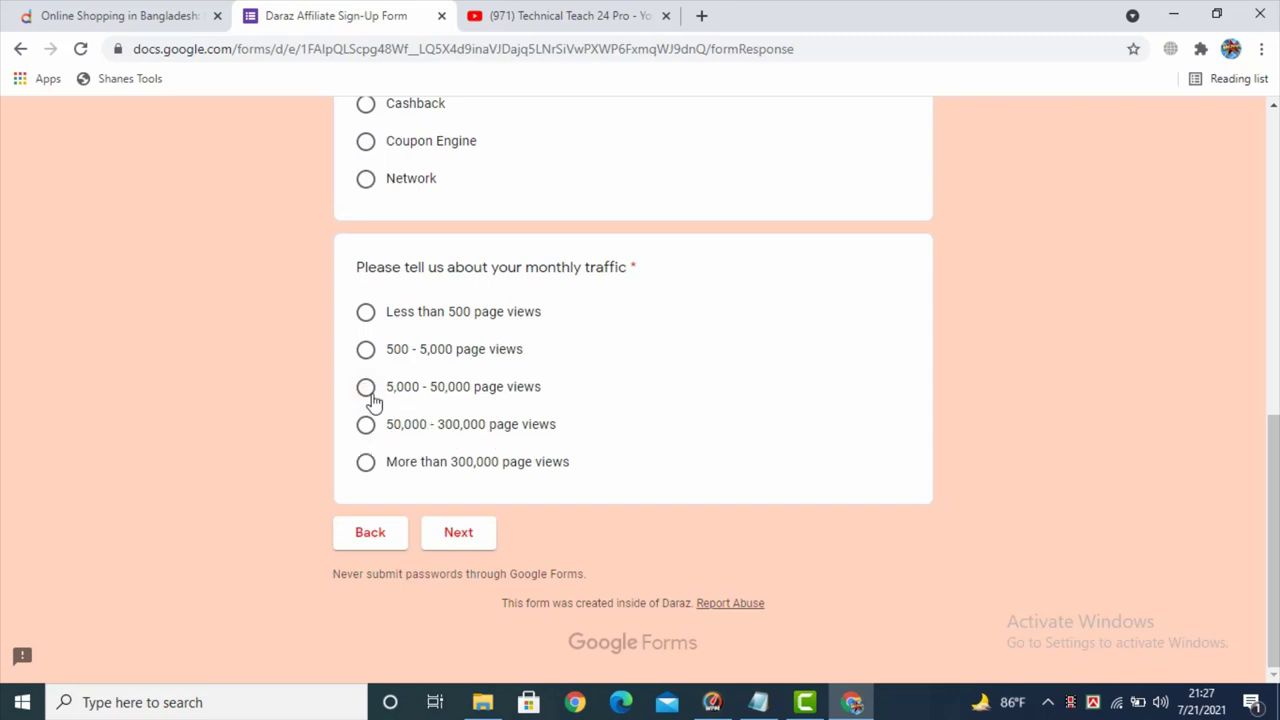
pyautogui.click(367, 392)
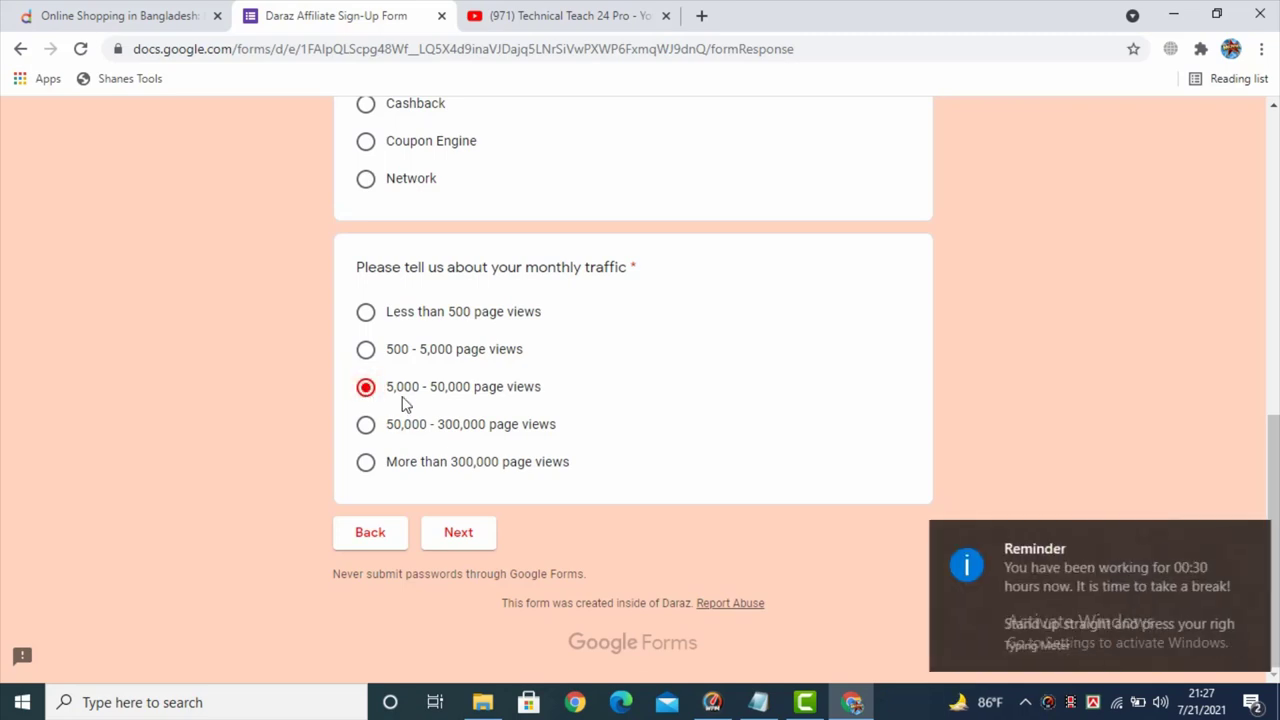
pyautogui.click(1248, 537)
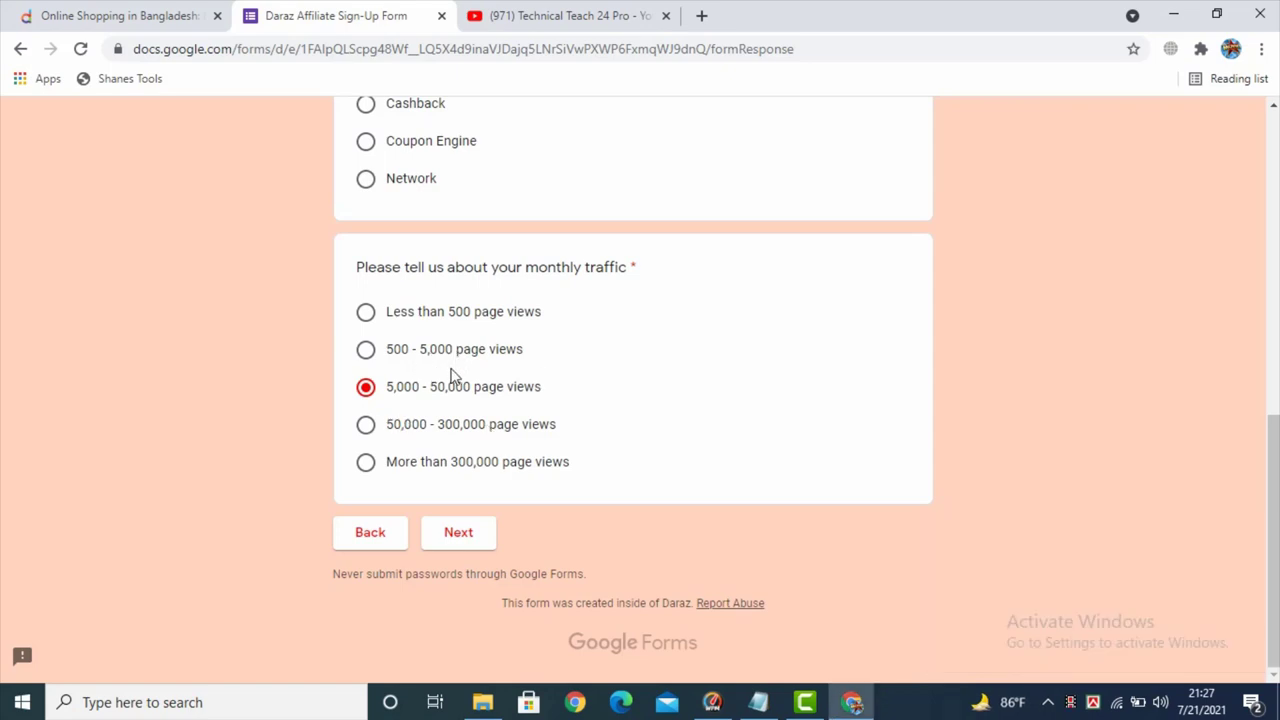
pyautogui.click(465, 536)
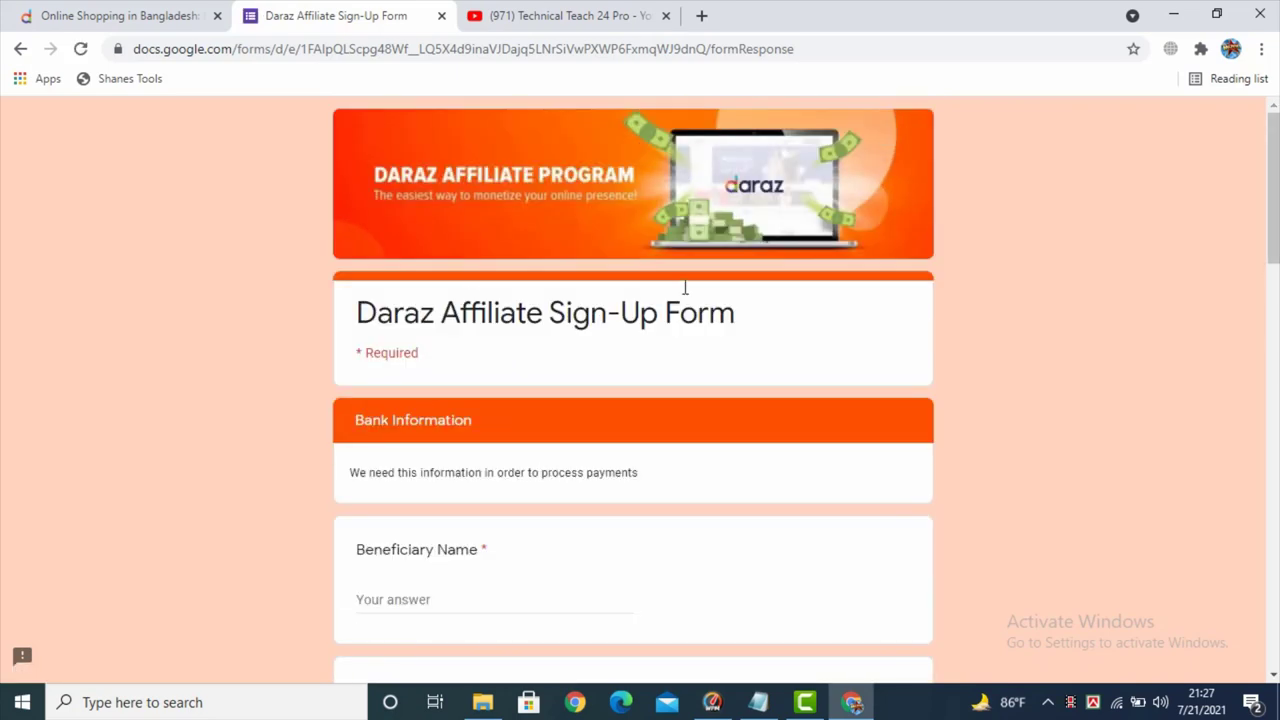
# - Paste the account holder's full name into Beneficiary Name
pyautogui.scroll(-1, 545, 350)
pyautogui.scroll(-1, 537, 377)
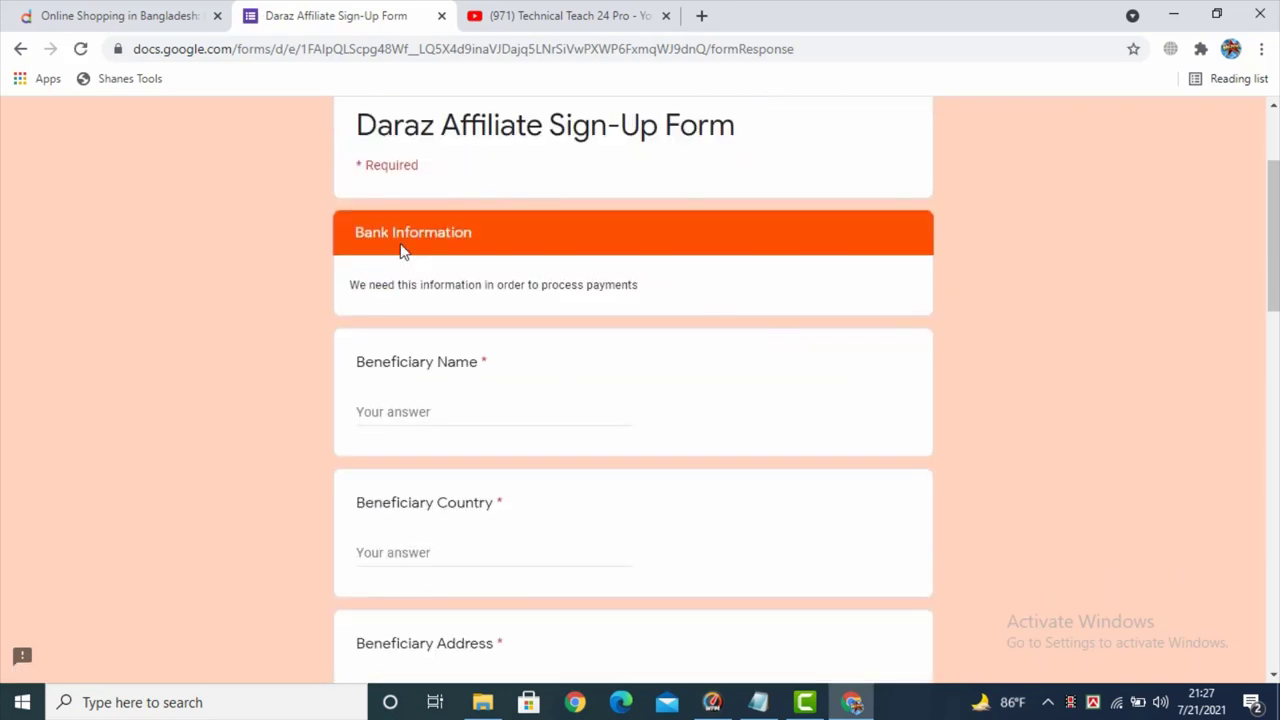
pyautogui.moveTo(357, 231); pyautogui.dragTo(510, 233)
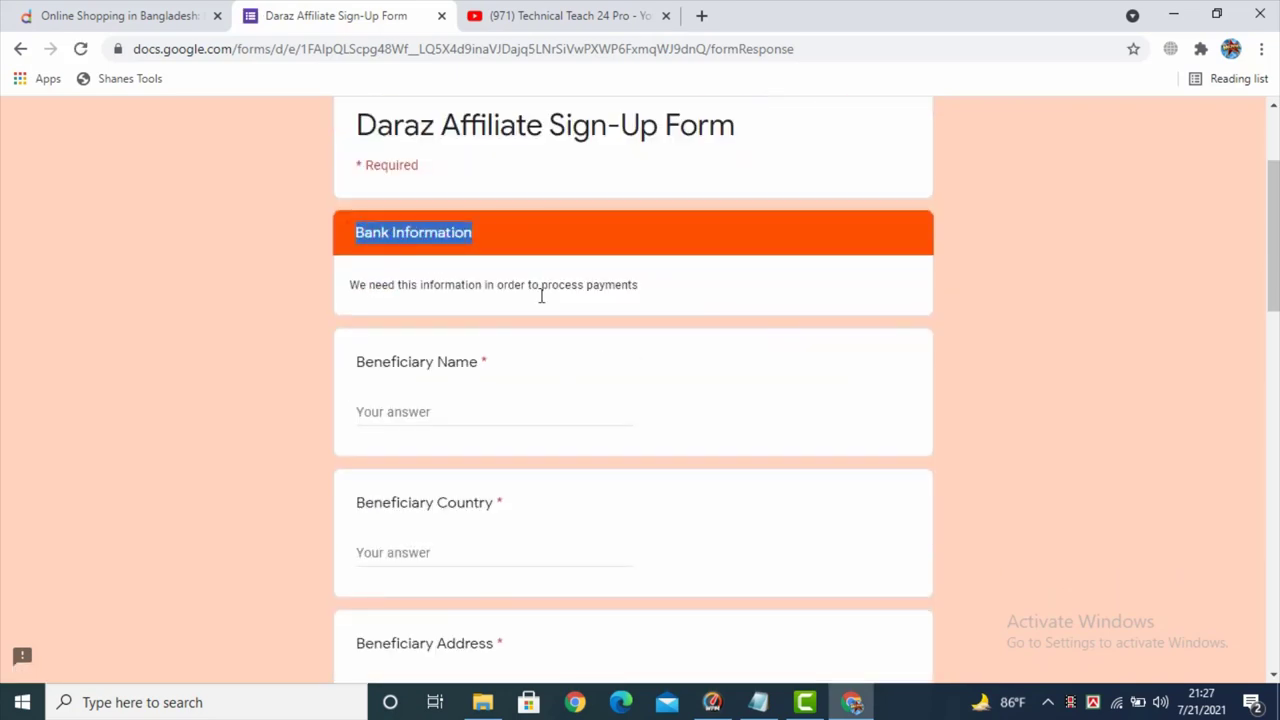
pyautogui.click(471, 409)
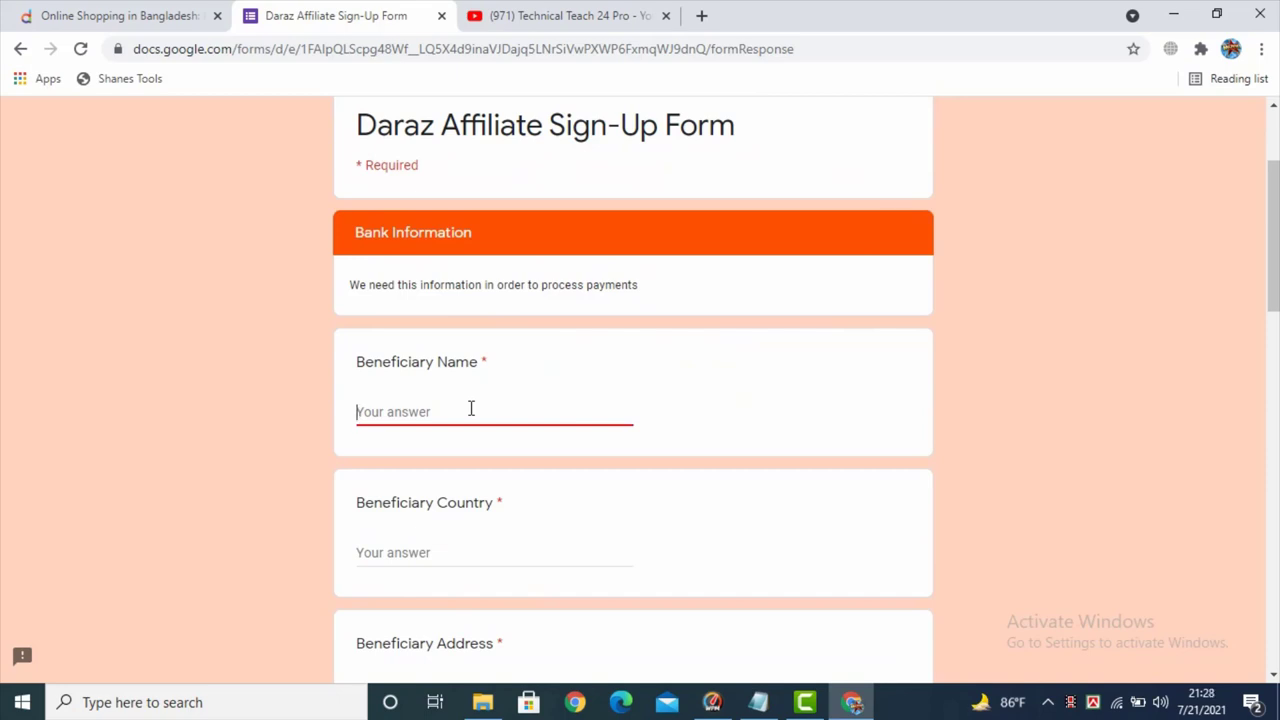
pyautogui.scroll(-3, 480, 449)
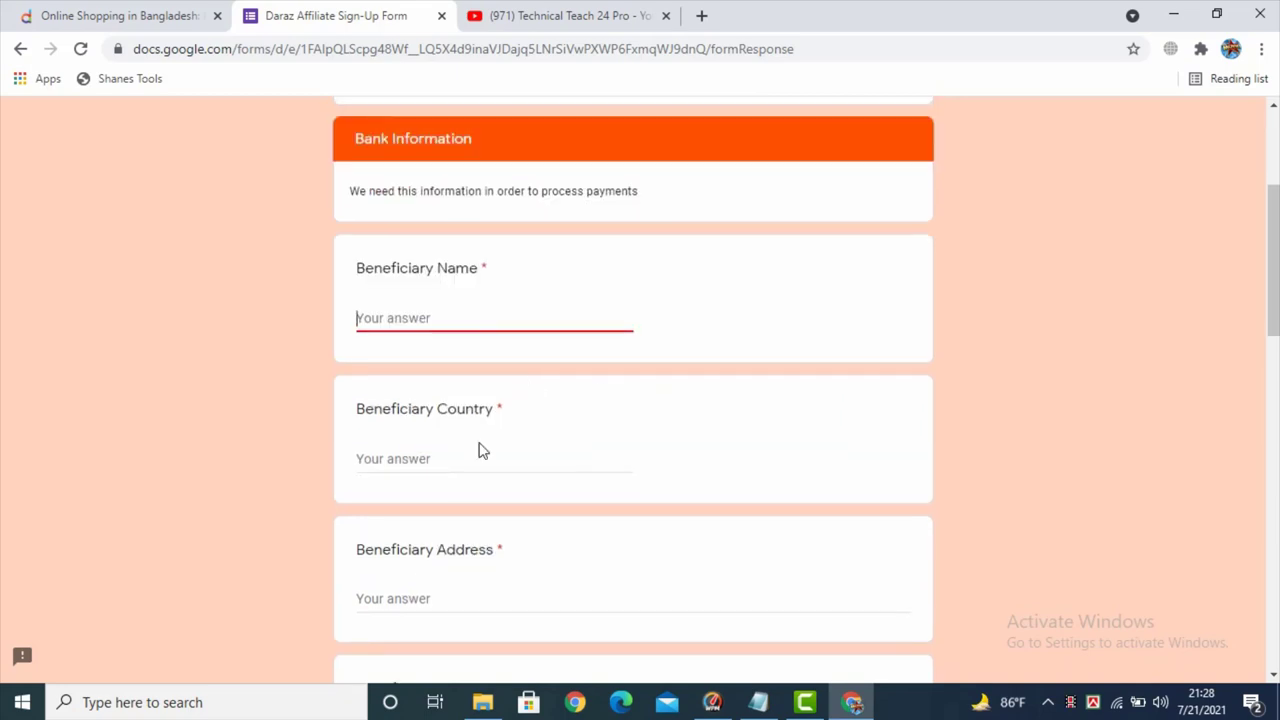
pyautogui.scroll(2, 448, 441)
pyautogui.moveTo(365, 268); pyautogui.dragTo(498, 276)
pyautogui.click(414, 311)
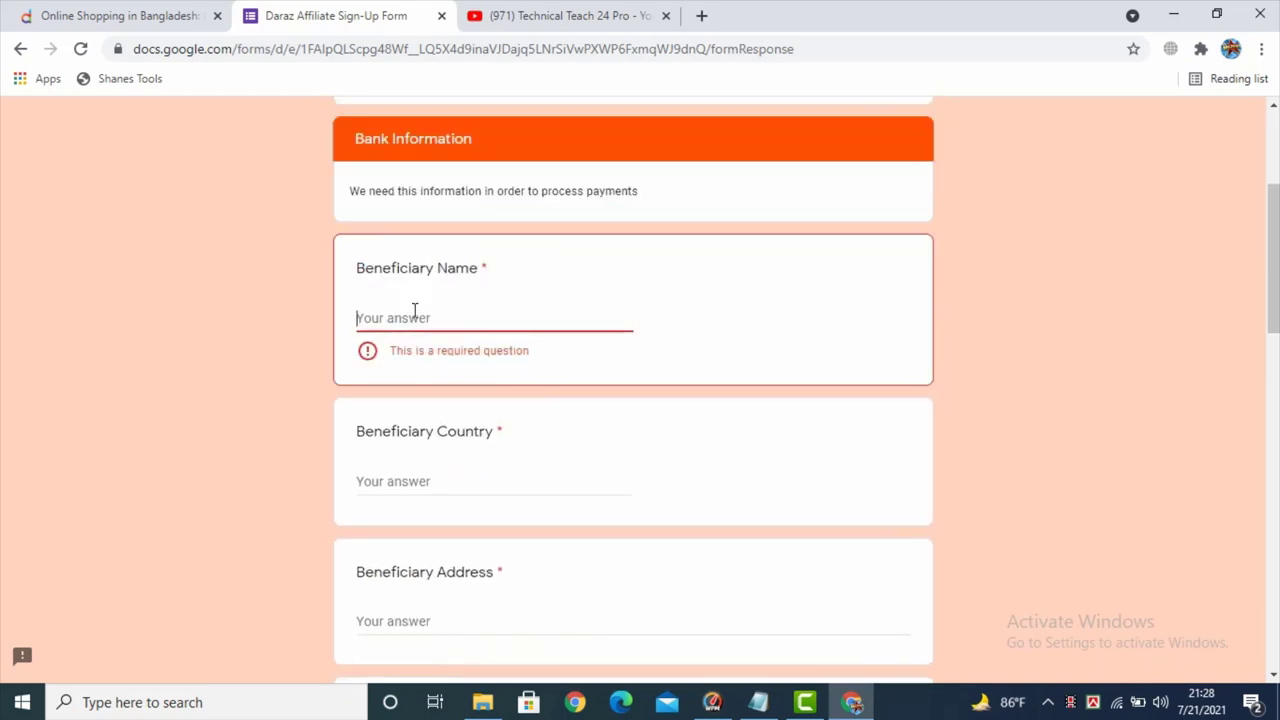
pyautogui.hotkey('ctrl', 'v')
# - Pick Bangladesh from the autofill suggestion for Beneficiary Country
pyautogui.scroll(-4, 440, 337)
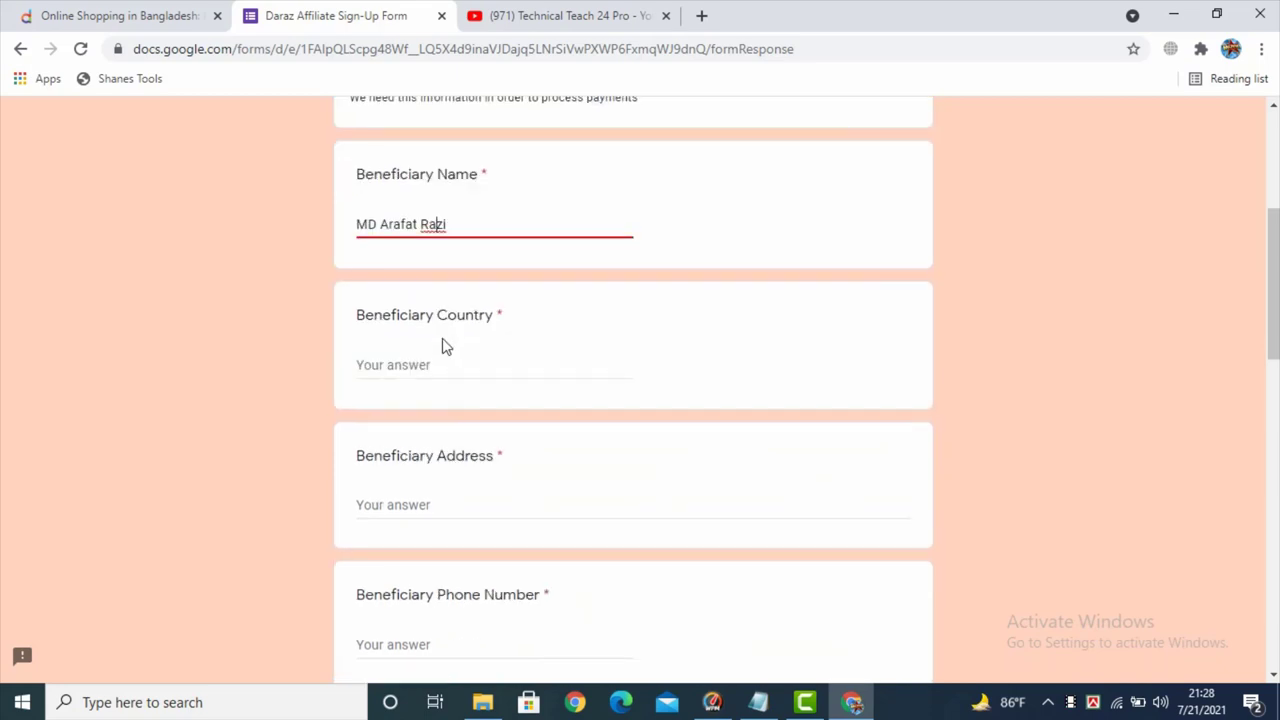
pyautogui.scroll(1, 438, 225)
pyautogui.click(441, 177)
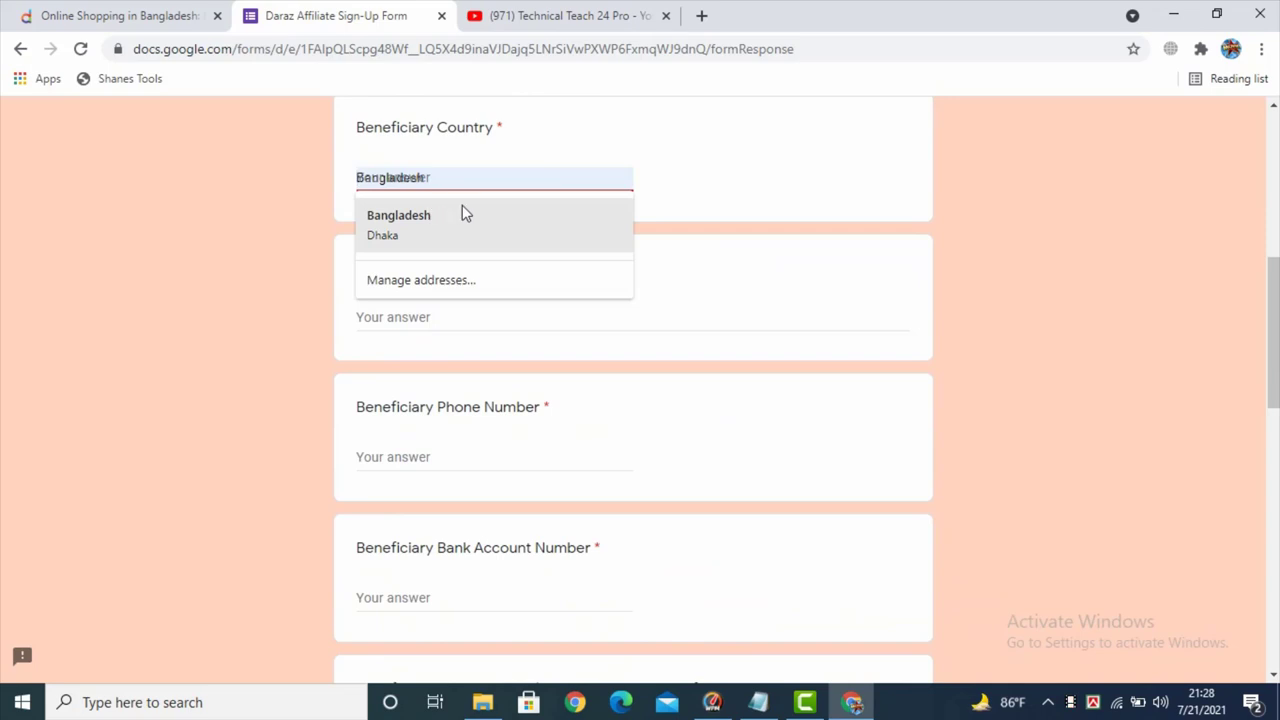
pyautogui.click(460, 213)
pyautogui.scroll(2, 440, 190)
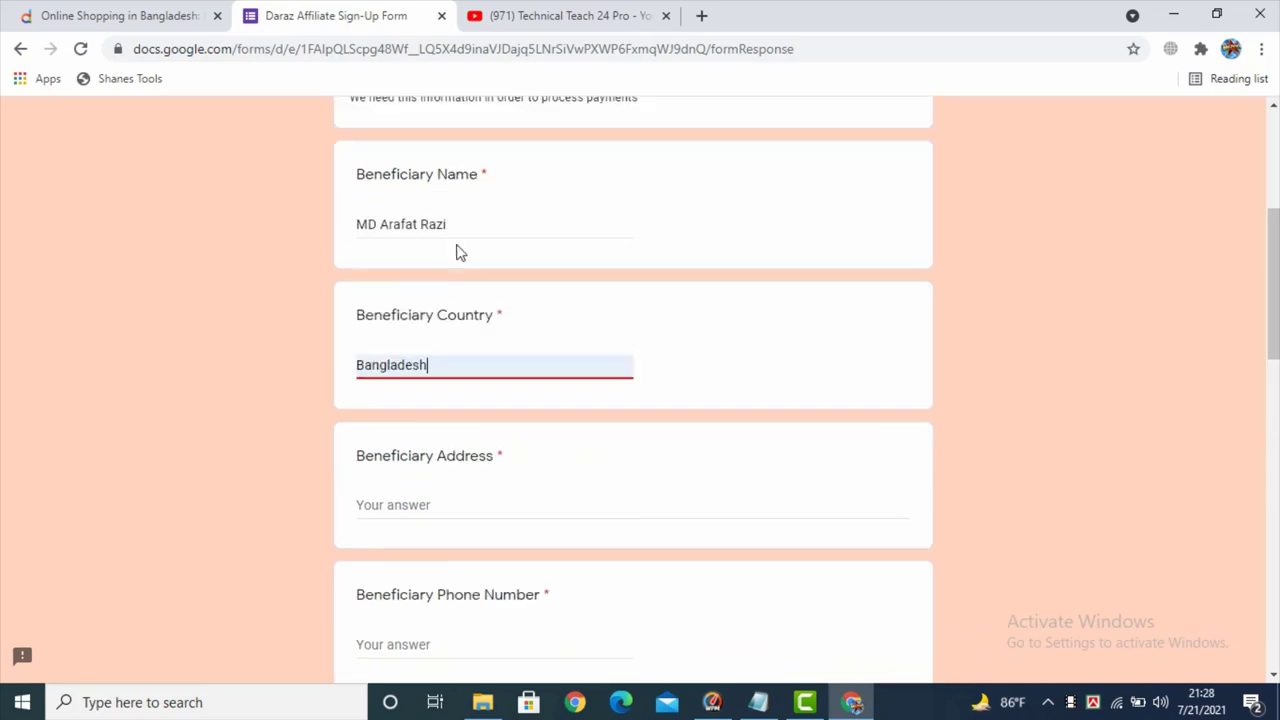
pyautogui.scroll(-1, 475, 300)
pyautogui.scroll(-1, 470, 305)
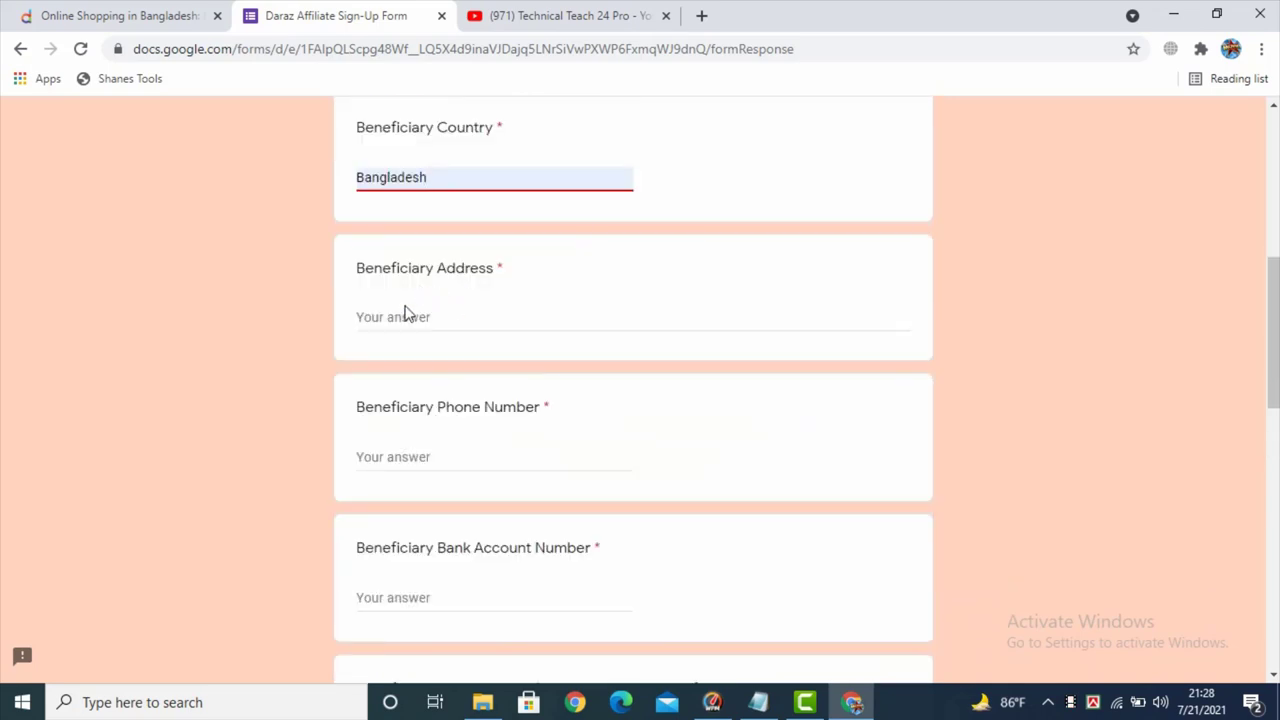
# - Enter the beneficiary's address and paste the beneficiary's phone number
pyautogui.click(412, 314)
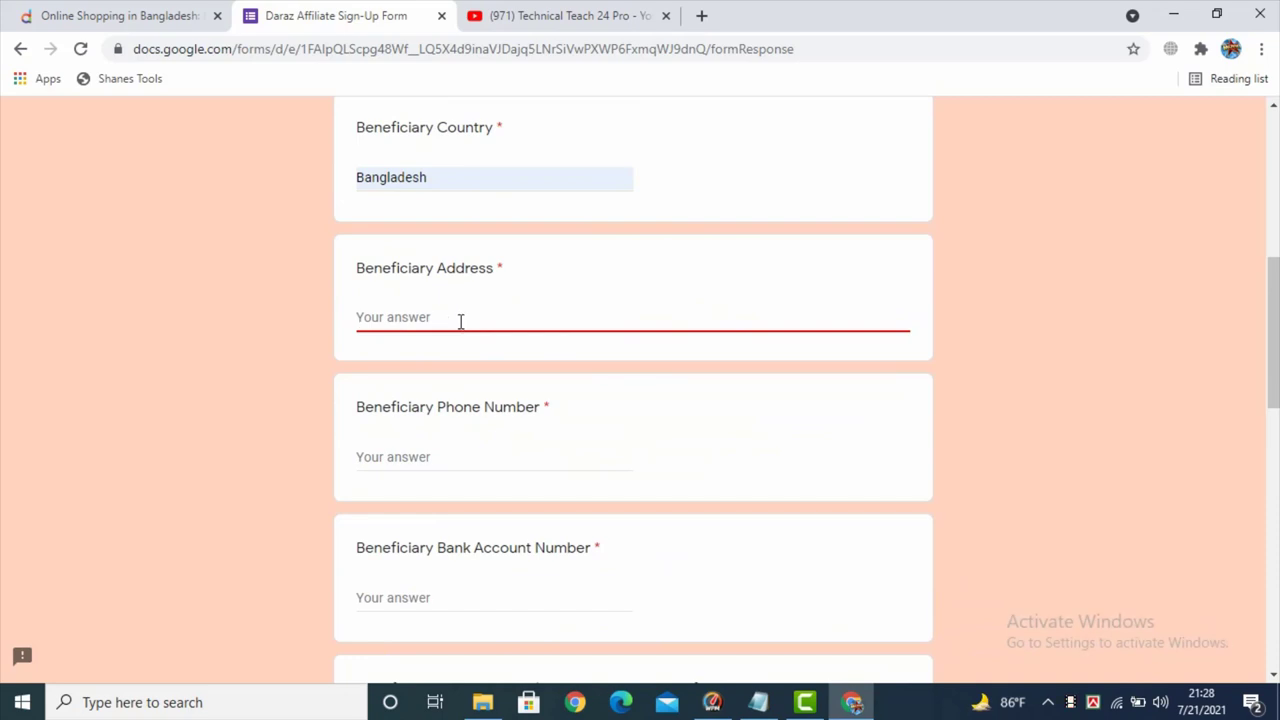
pyautogui.write('Uttara,Dhaka')
pyautogui.scroll(-2, 427, 321)
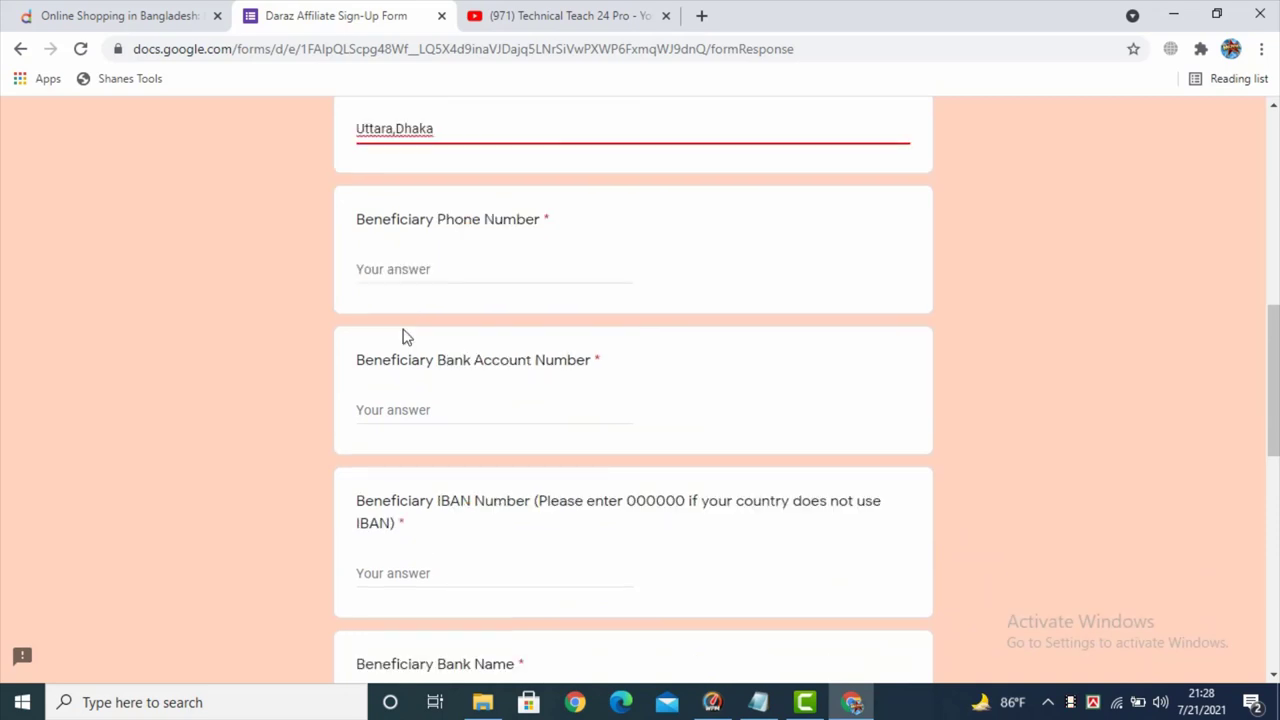
pyautogui.click(415, 269)
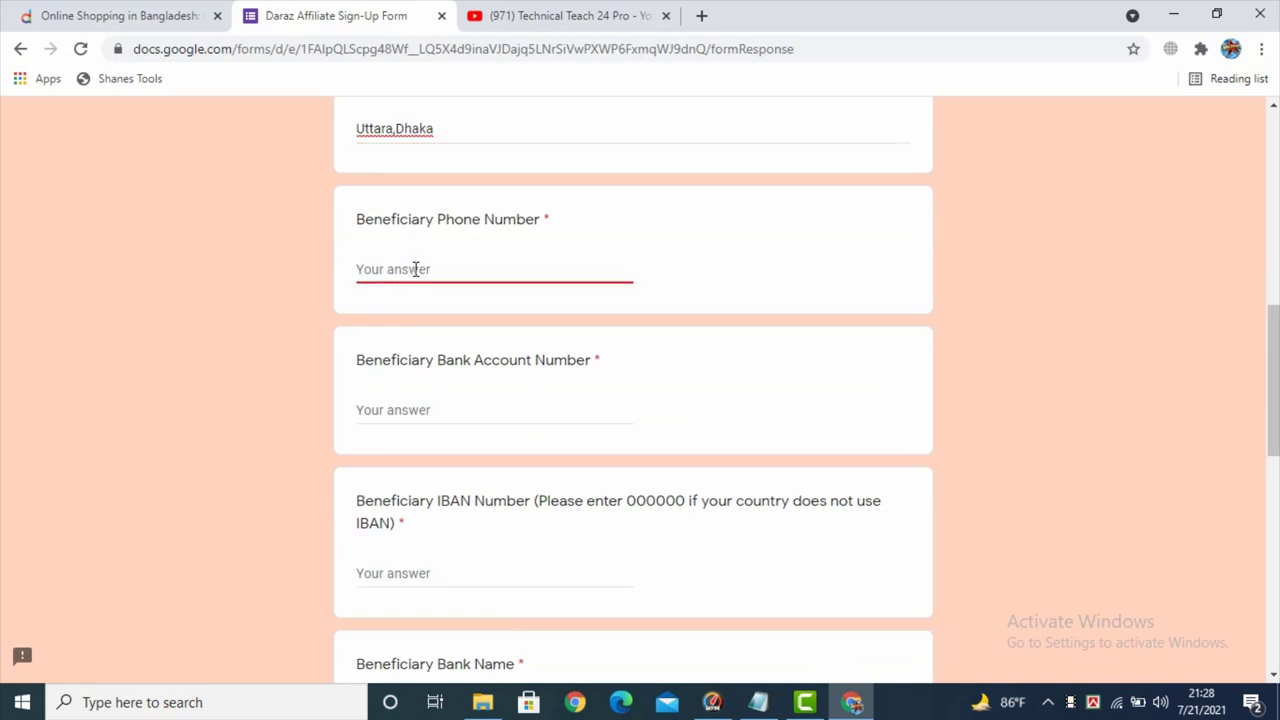
pyautogui.hotkey('ctrl', 'v')
pyautogui.scroll(-1, 413, 285)
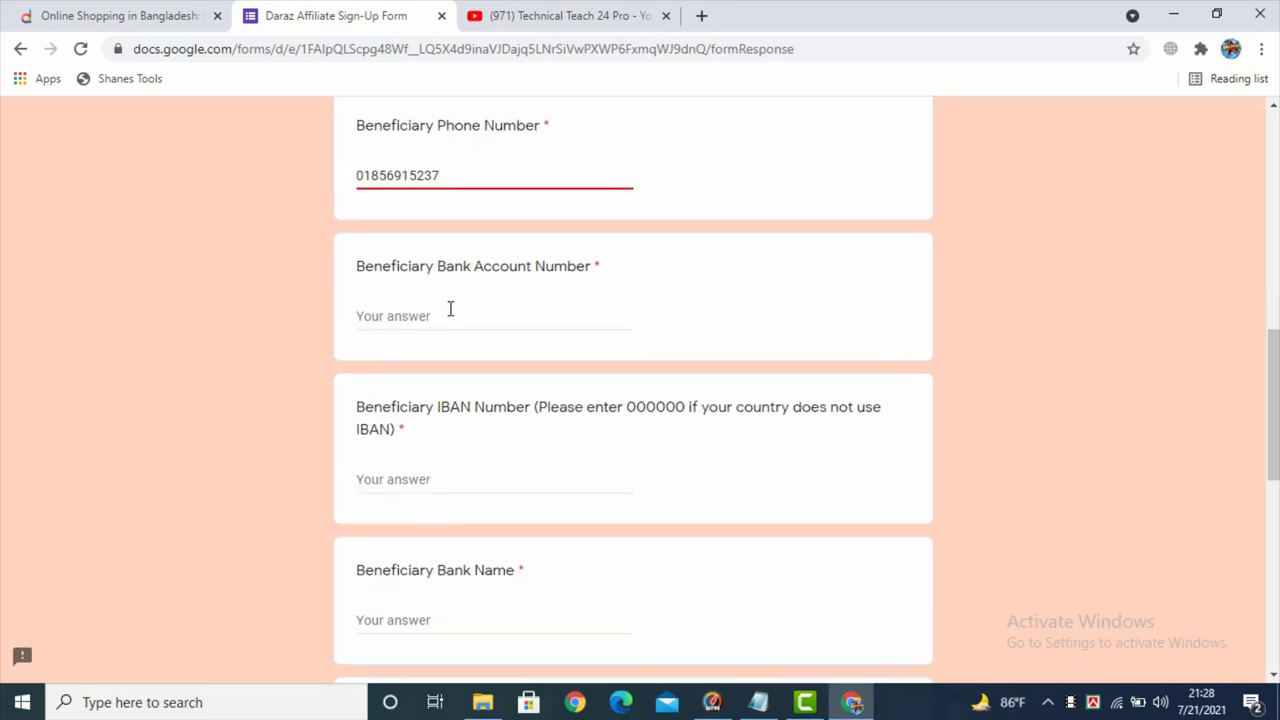
# - Type the bank account number and paste 000000 as the IBAN Number
pyautogui.click(432, 317)
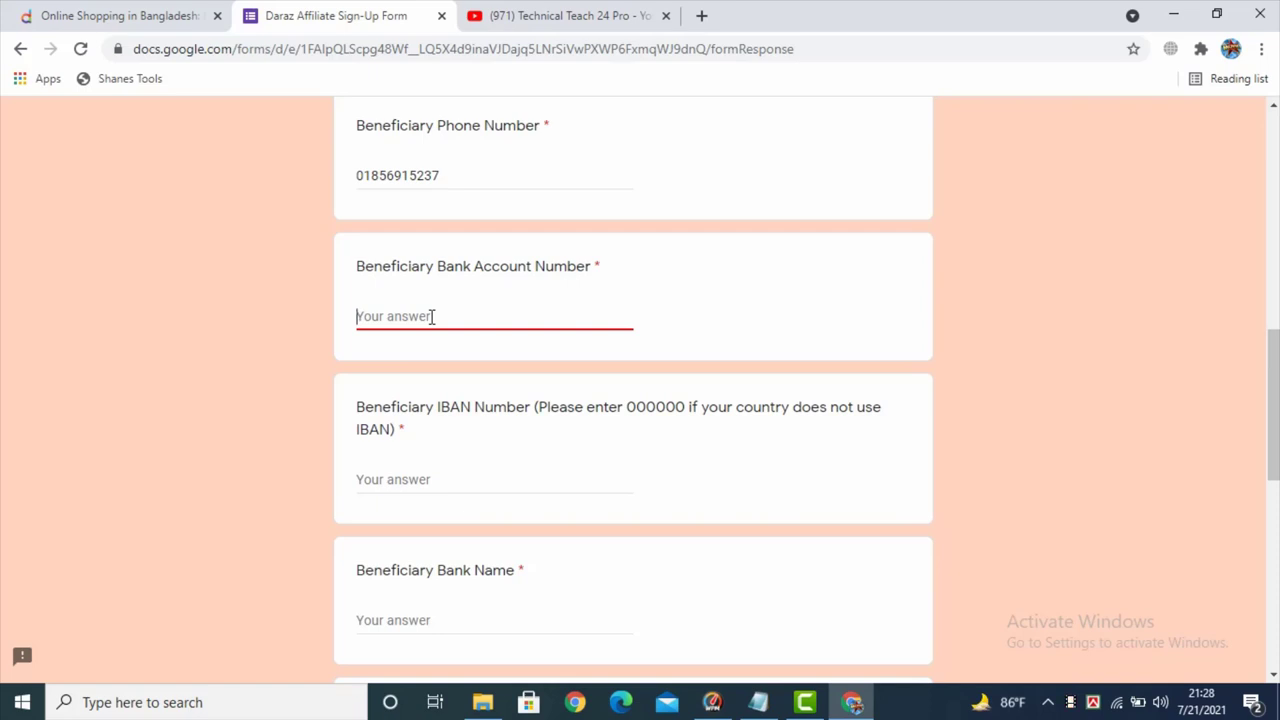
pyautogui.scroll(-1, 432, 316)
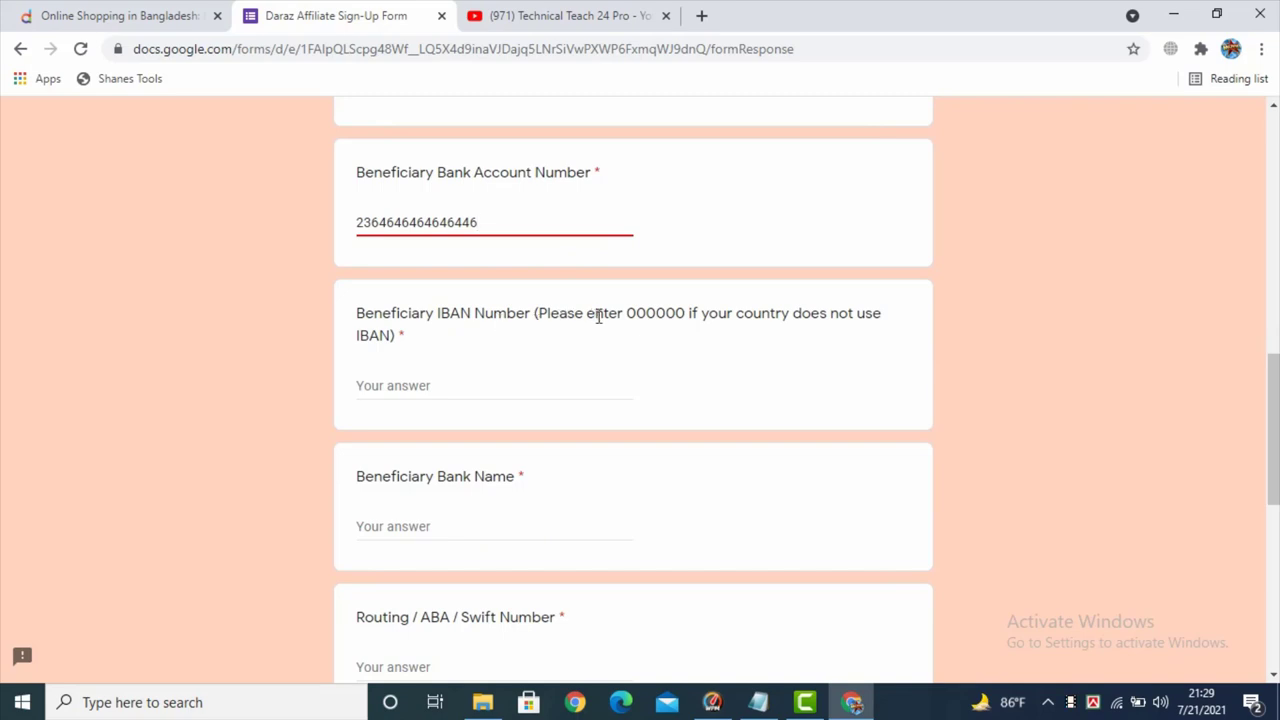
pyautogui.moveTo(688, 318); pyautogui.dragTo(632, 318)
pyautogui.click(632, 318)
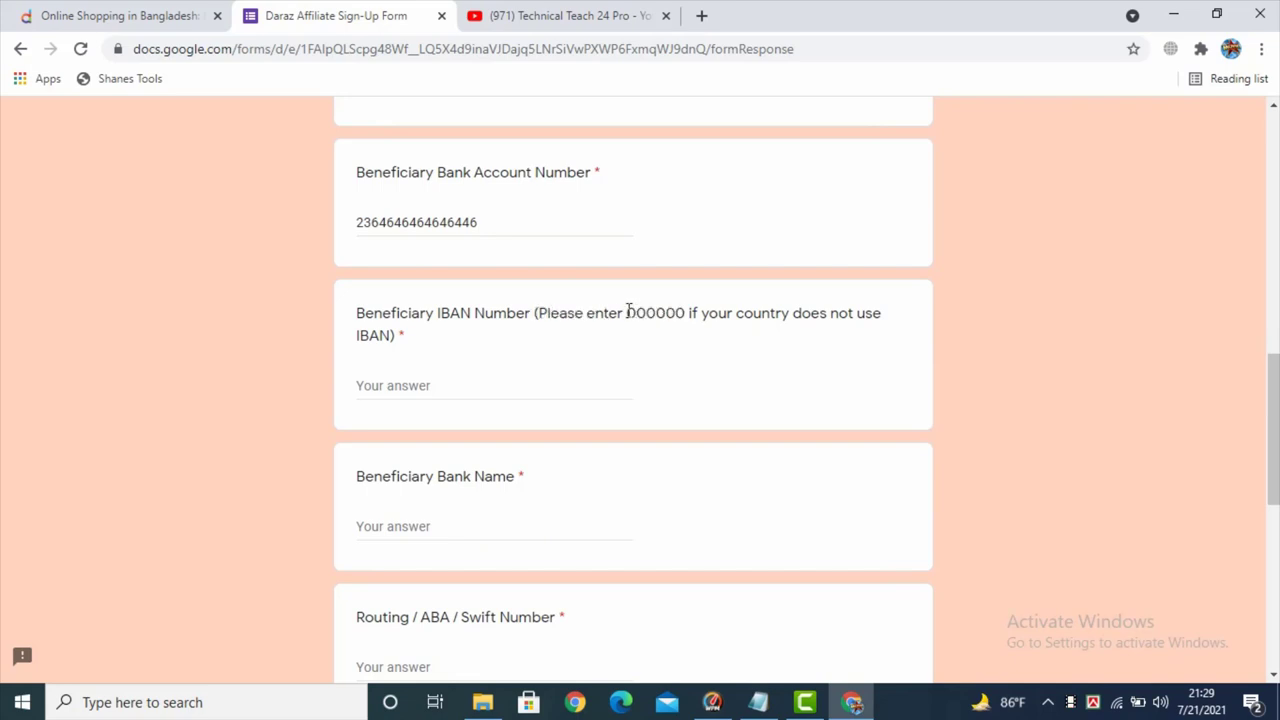
pyautogui.moveTo(625, 313); pyautogui.dragTo(682, 312)
pyautogui.hotkey('ctrl', 'c')
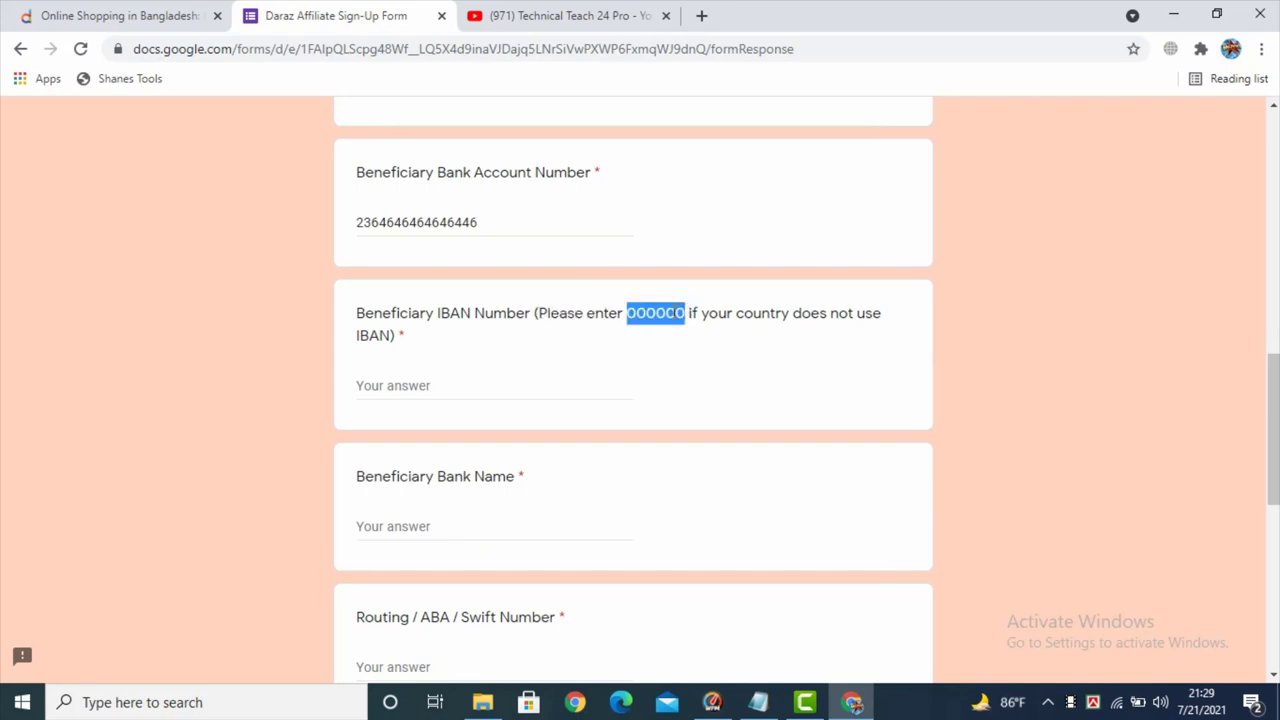
pyautogui.click(396, 387)
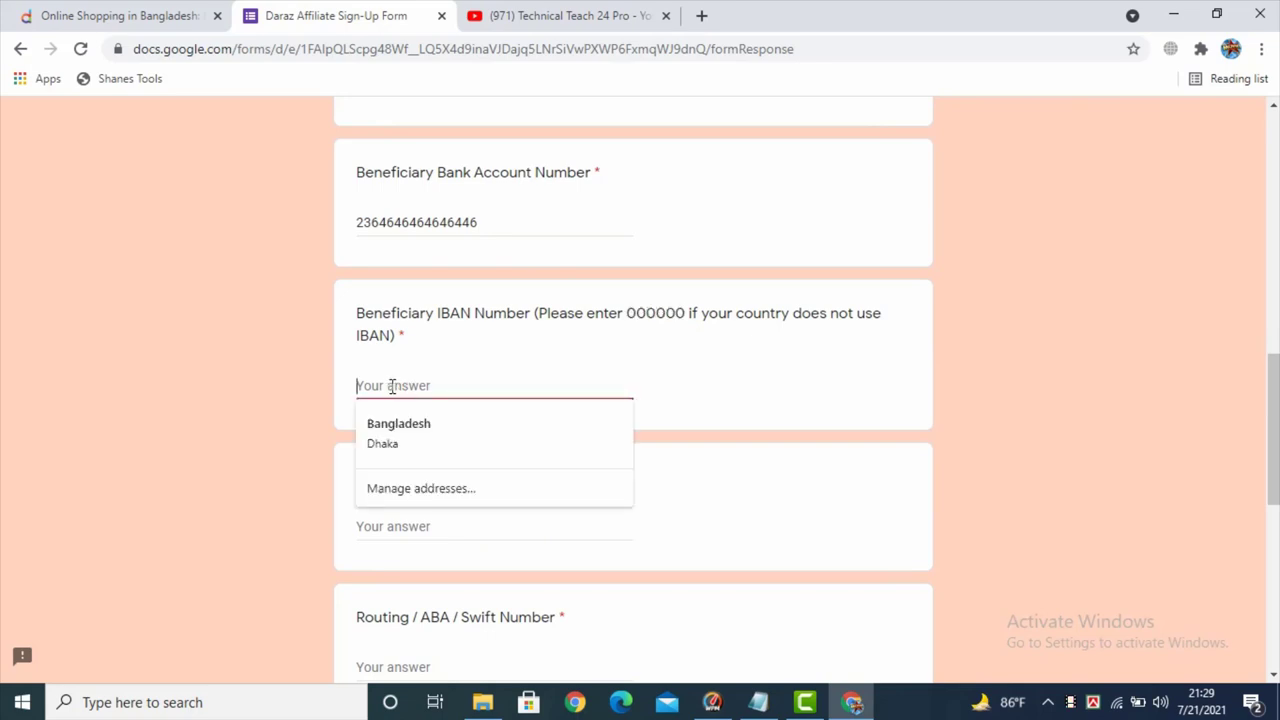
pyautogui.hotkey('ctrl', 'v')
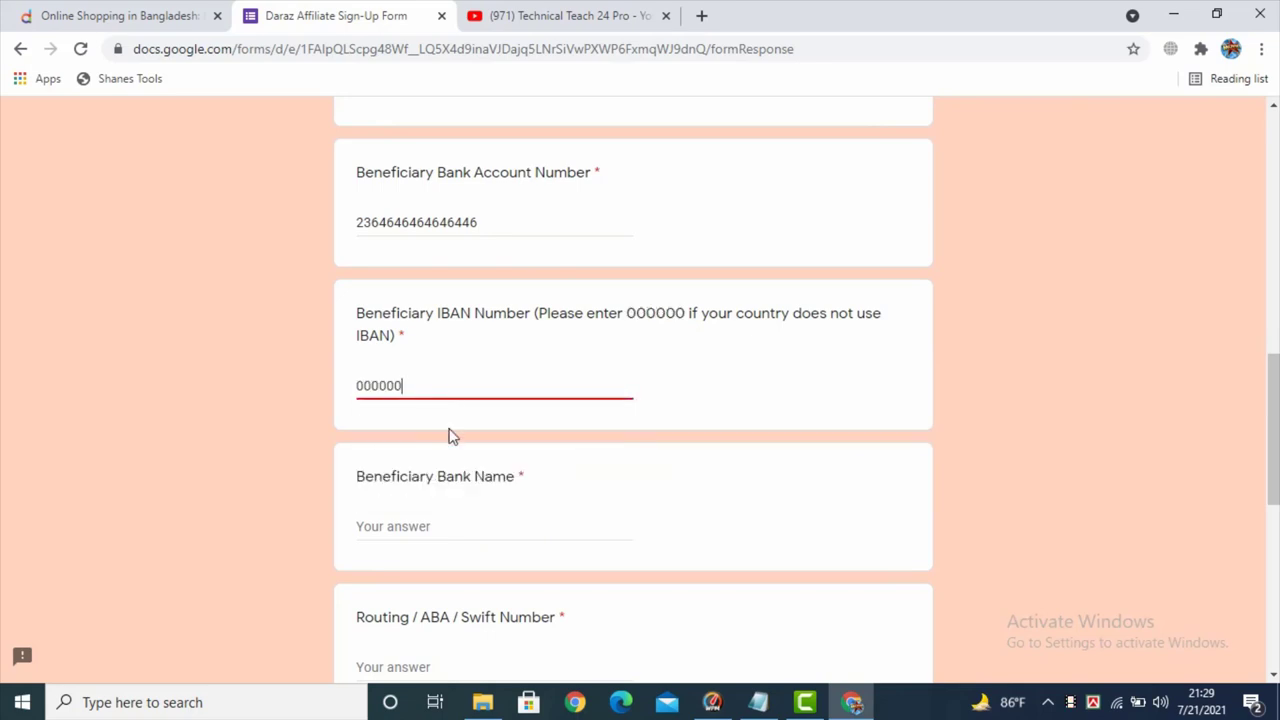
# - Enter DBBL as the bank name, leaving routing and bank country unanswered for now
pyautogui.scroll(-1, 456, 482)
pyautogui.click(408, 433)
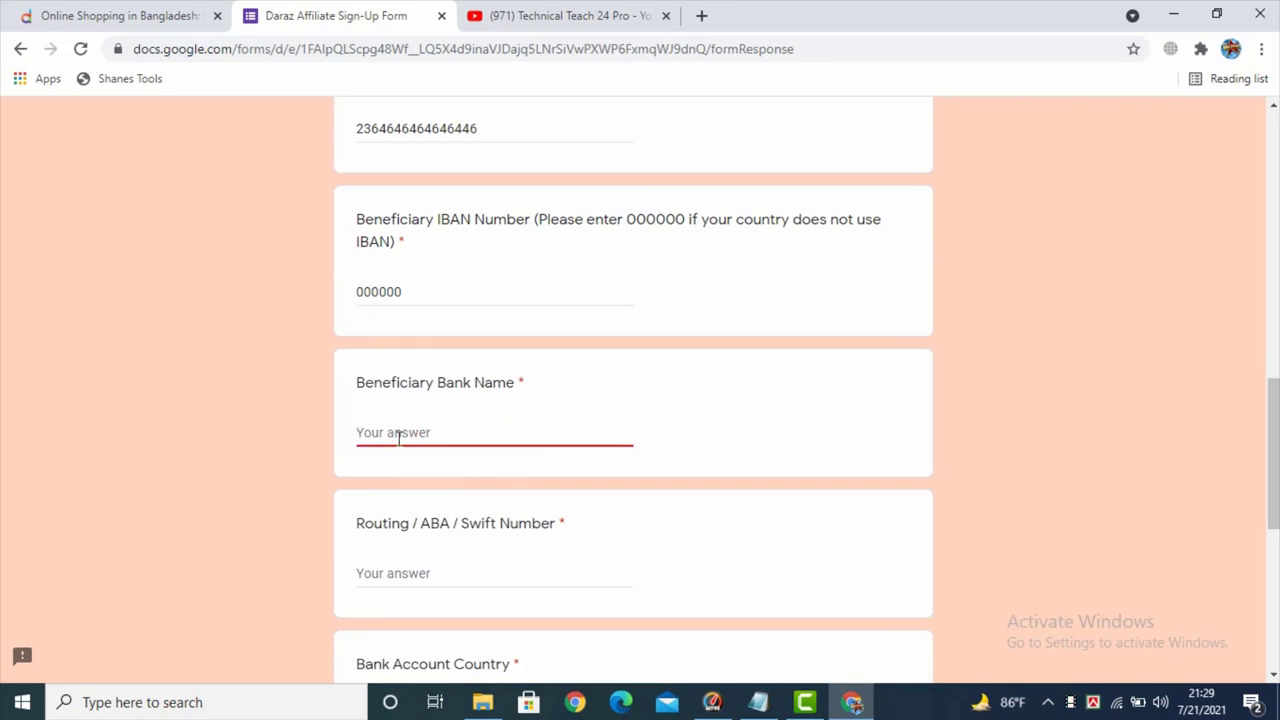
pyautogui.write('DBBL')
pyautogui.scroll(-1, 400, 458)
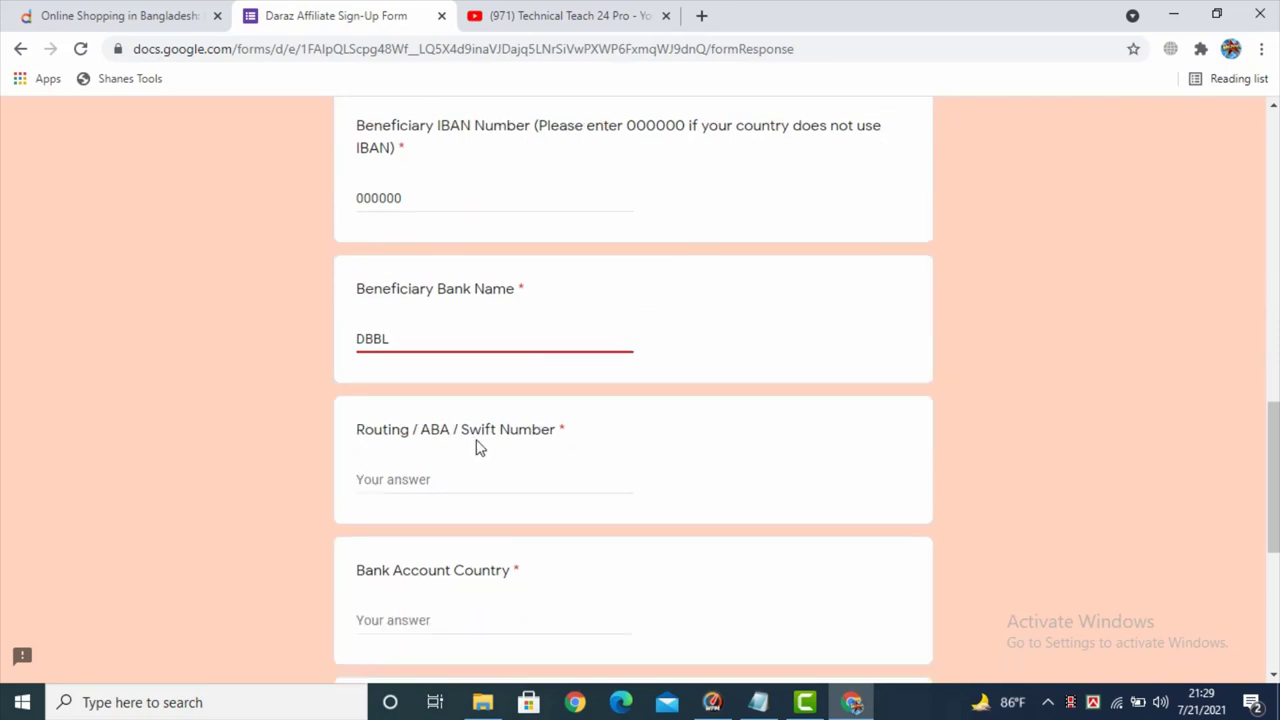
pyautogui.click(400, 477)
pyautogui.scroll(-2, 399, 544)
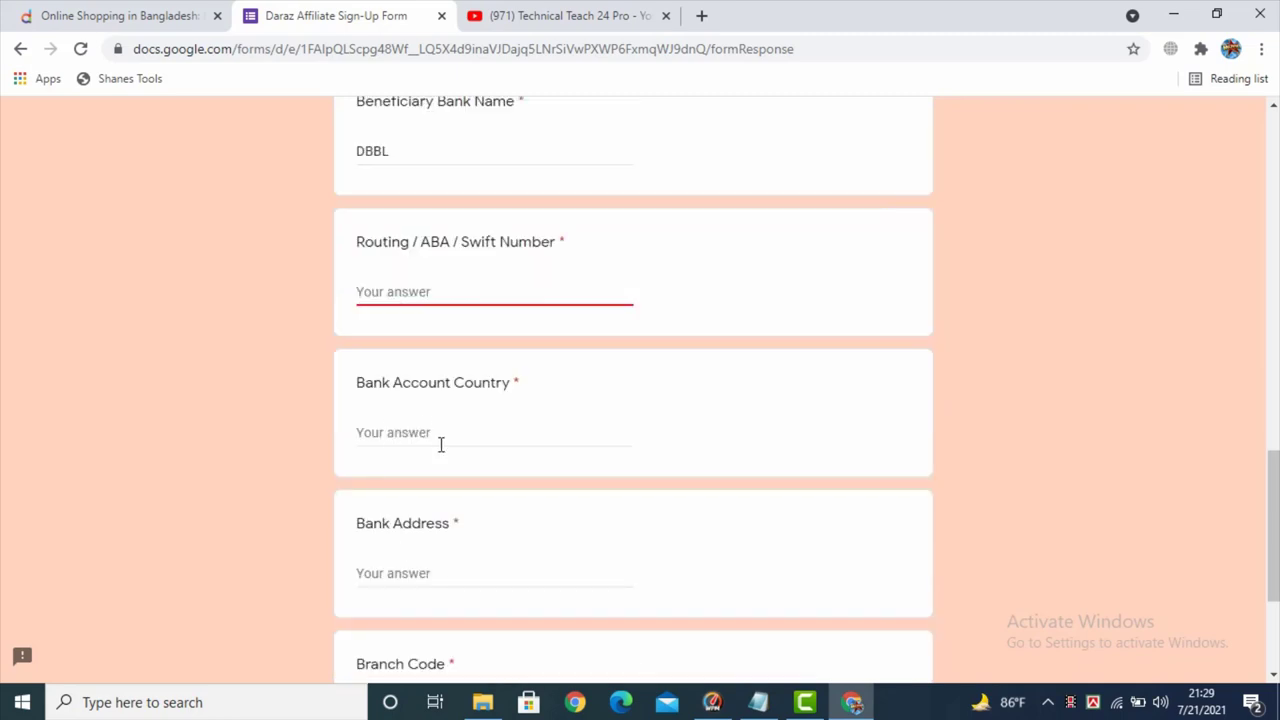
pyautogui.click(434, 432)
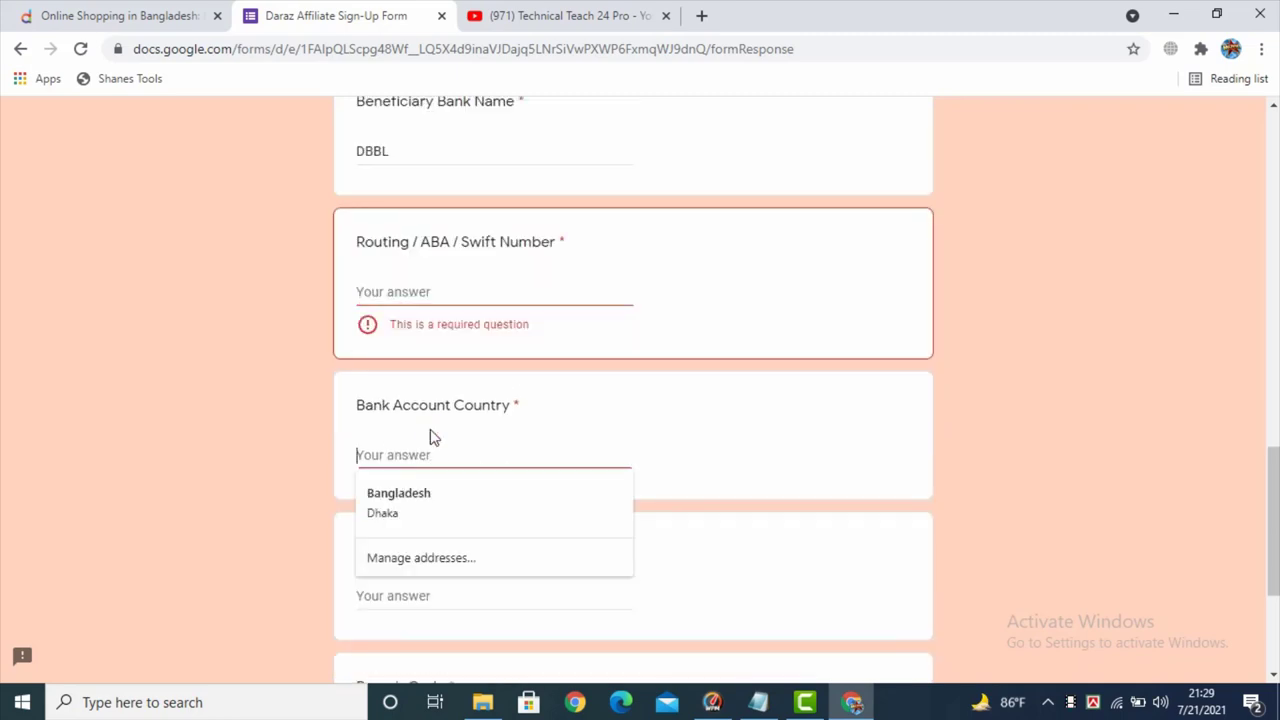
pyautogui.click(386, 283)
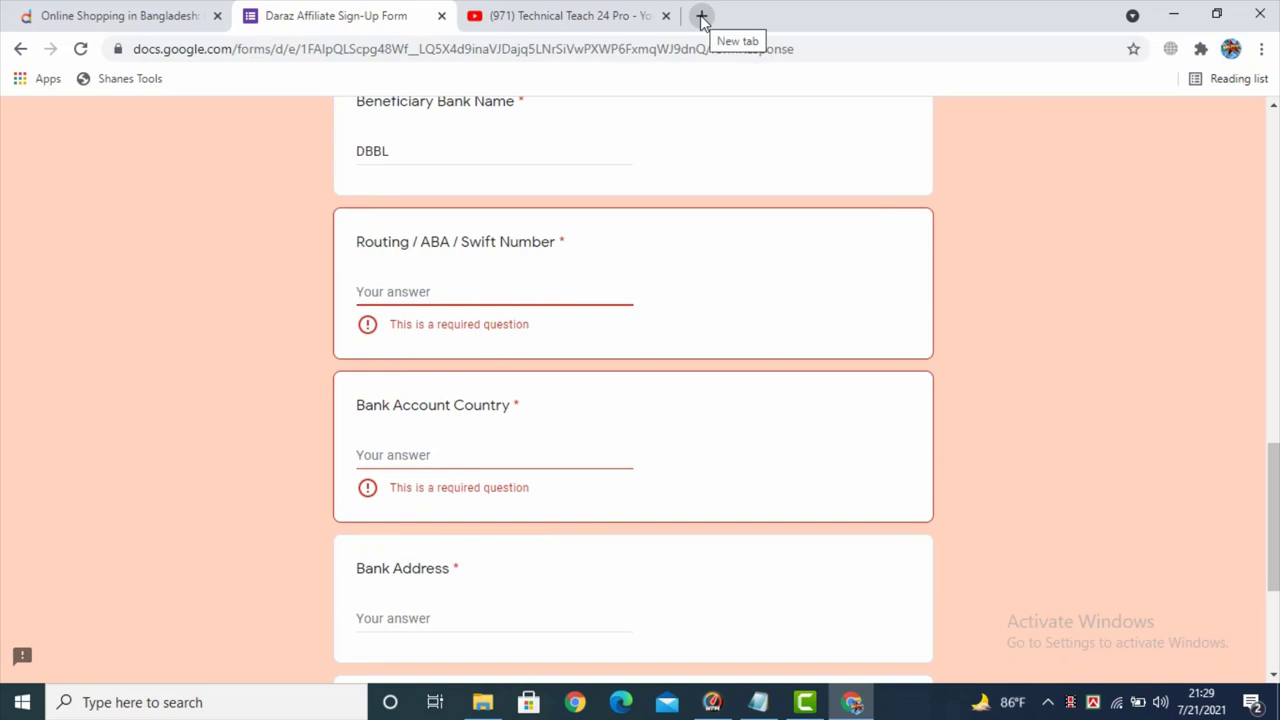
# - Search 'dutch bangla bank routing number' in a new tab
pyautogui.click(703, 17)
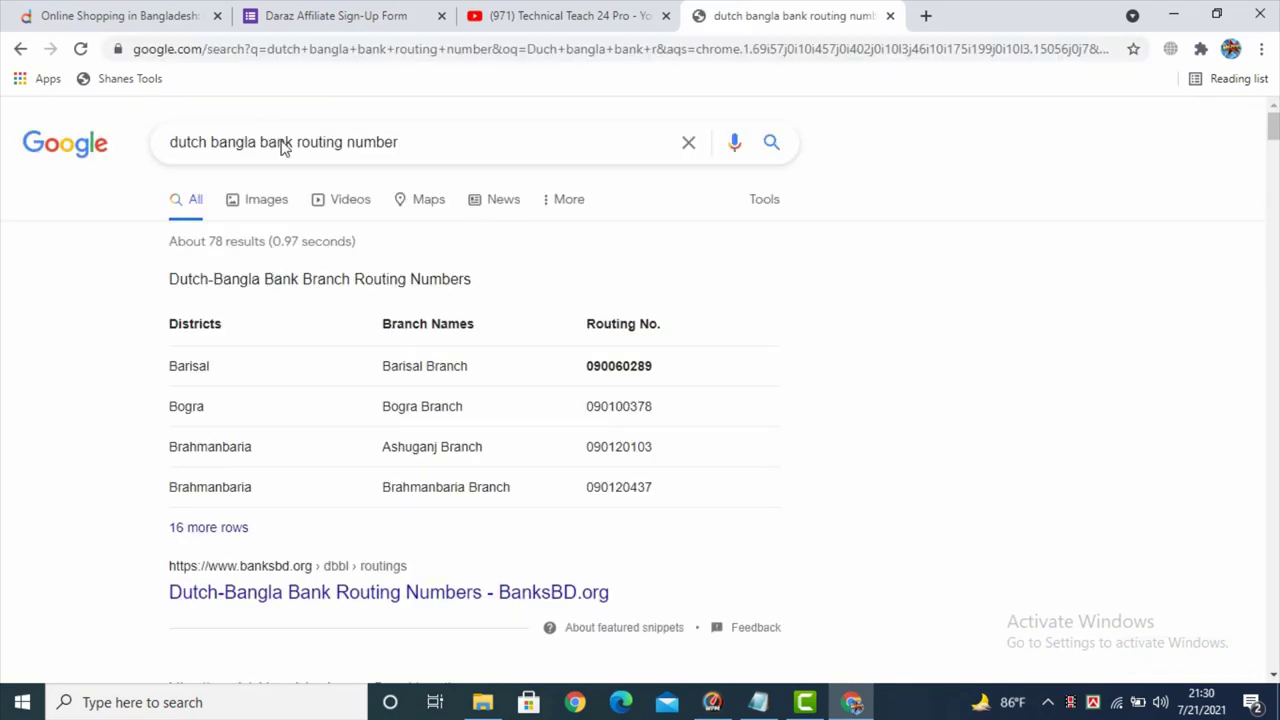
pyautogui.scroll(-1, 449, 231)
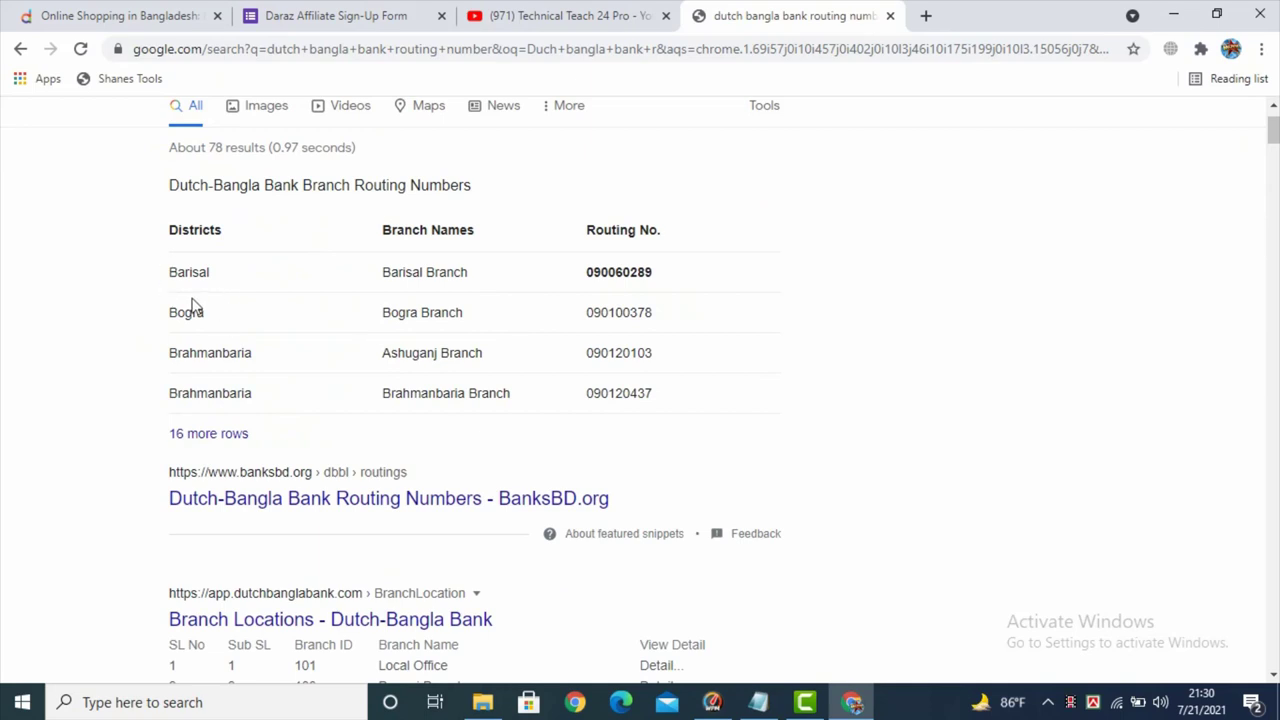
pyautogui.scroll(1, 193, 305)
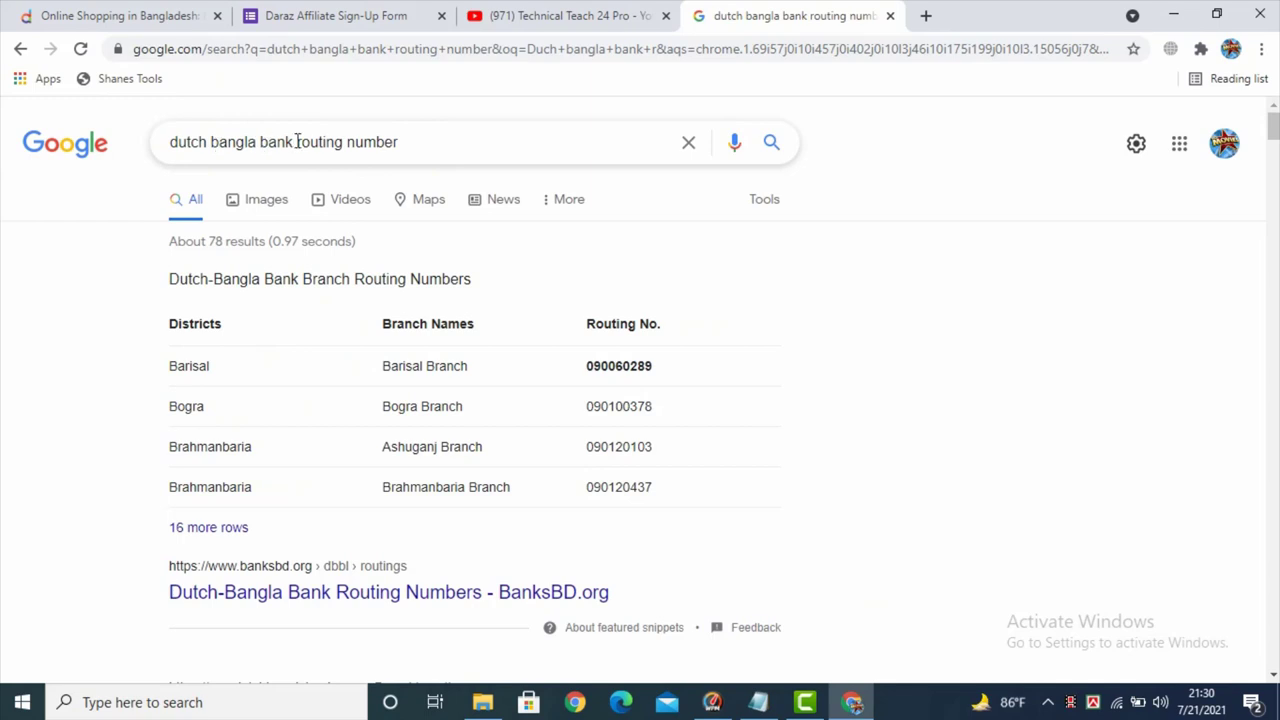
pyautogui.click(296, 141)
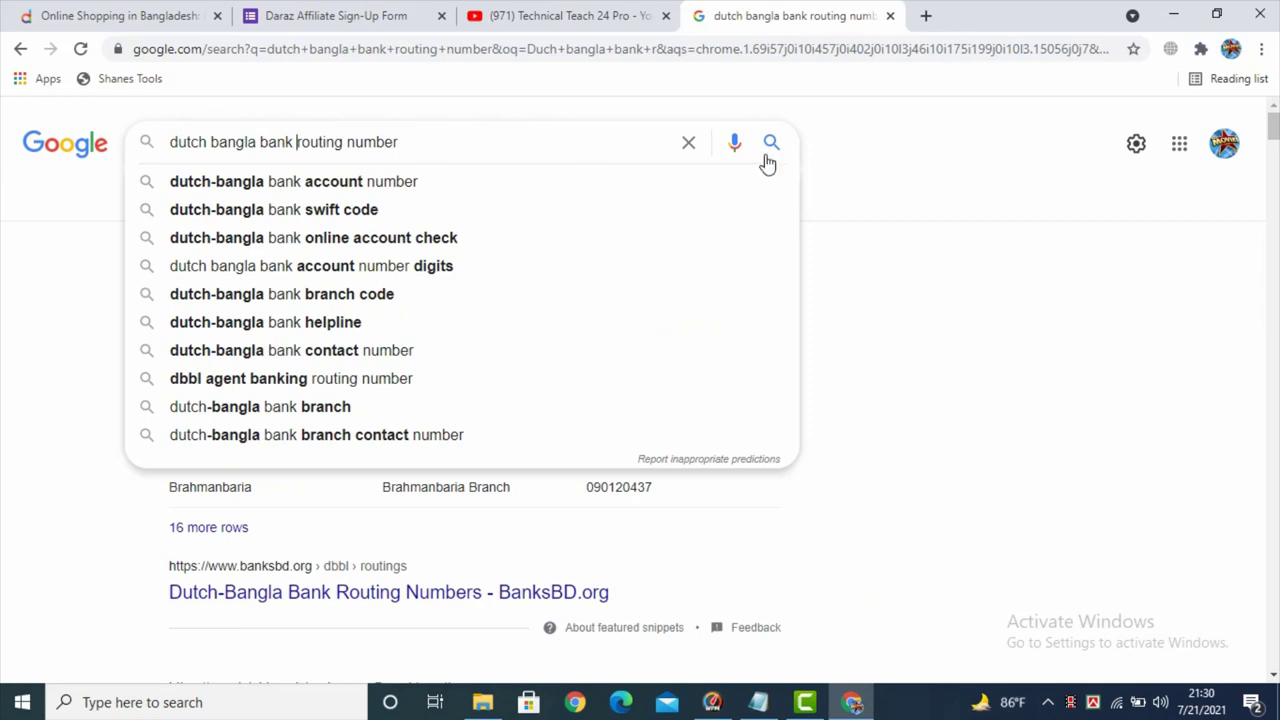
pyautogui.click(900, 229)
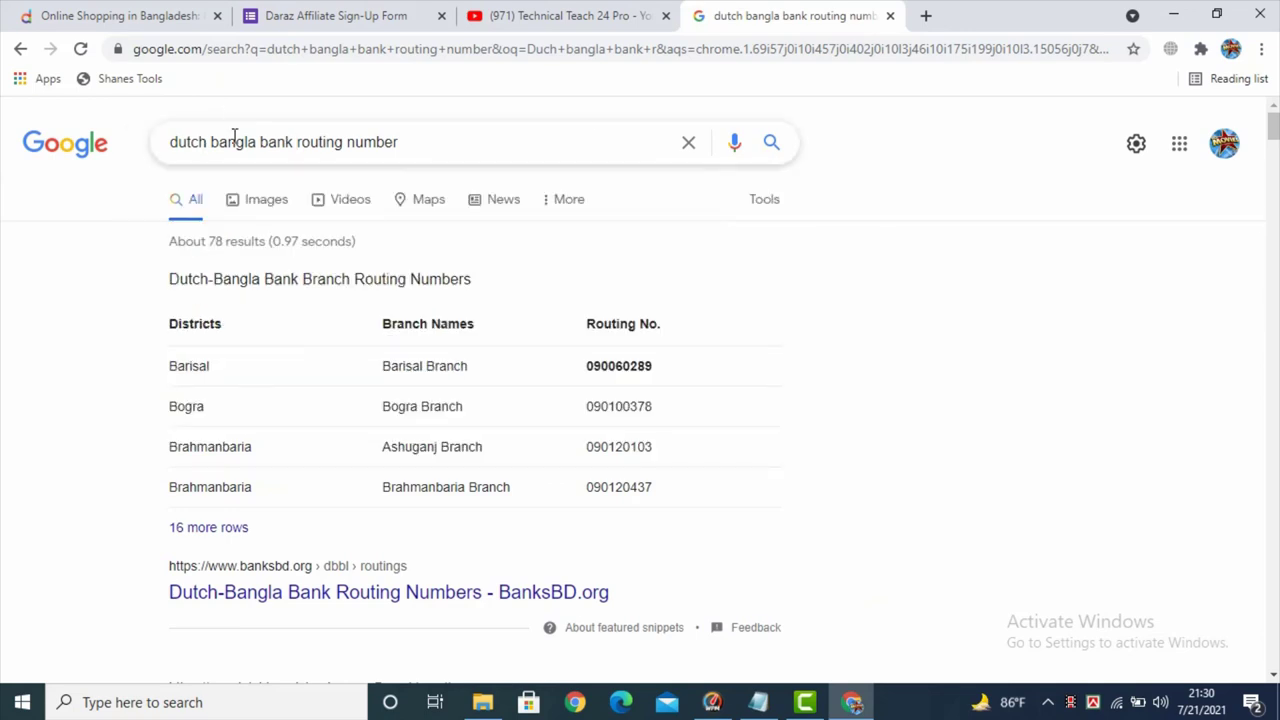
pyautogui.moveTo(176, 147); pyautogui.dragTo(260, 141)
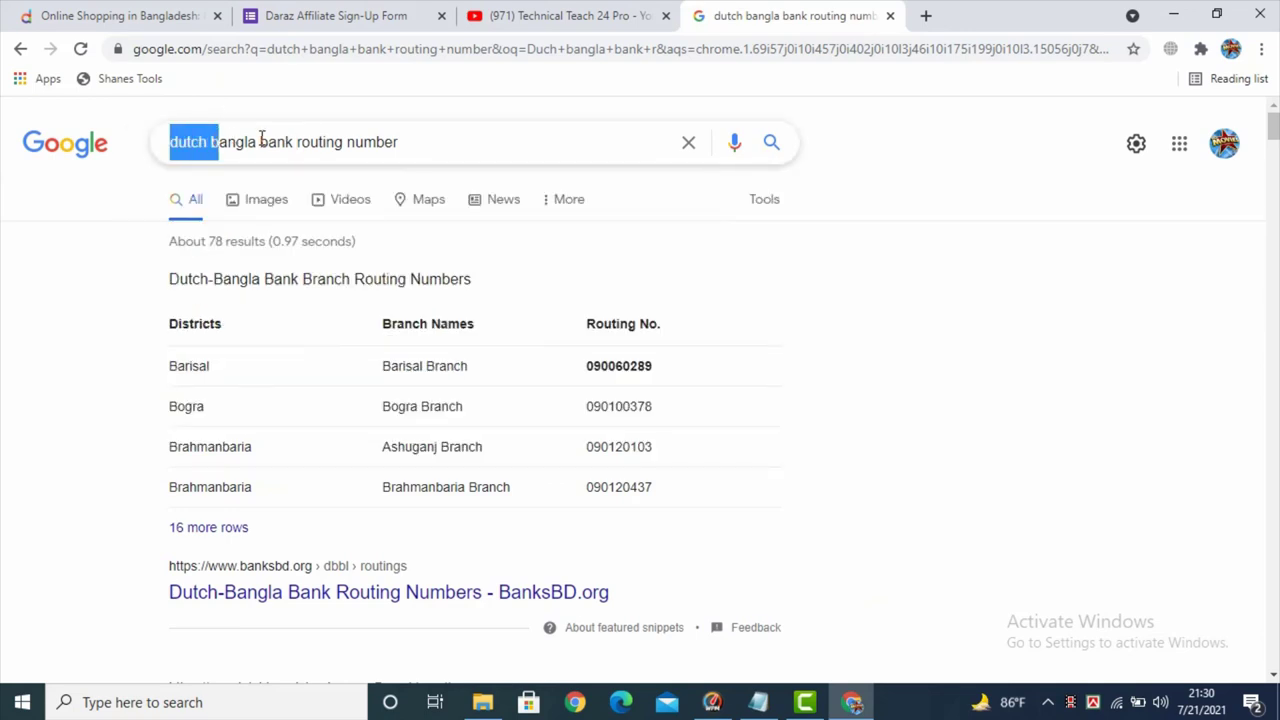
pyautogui.click(260, 141)
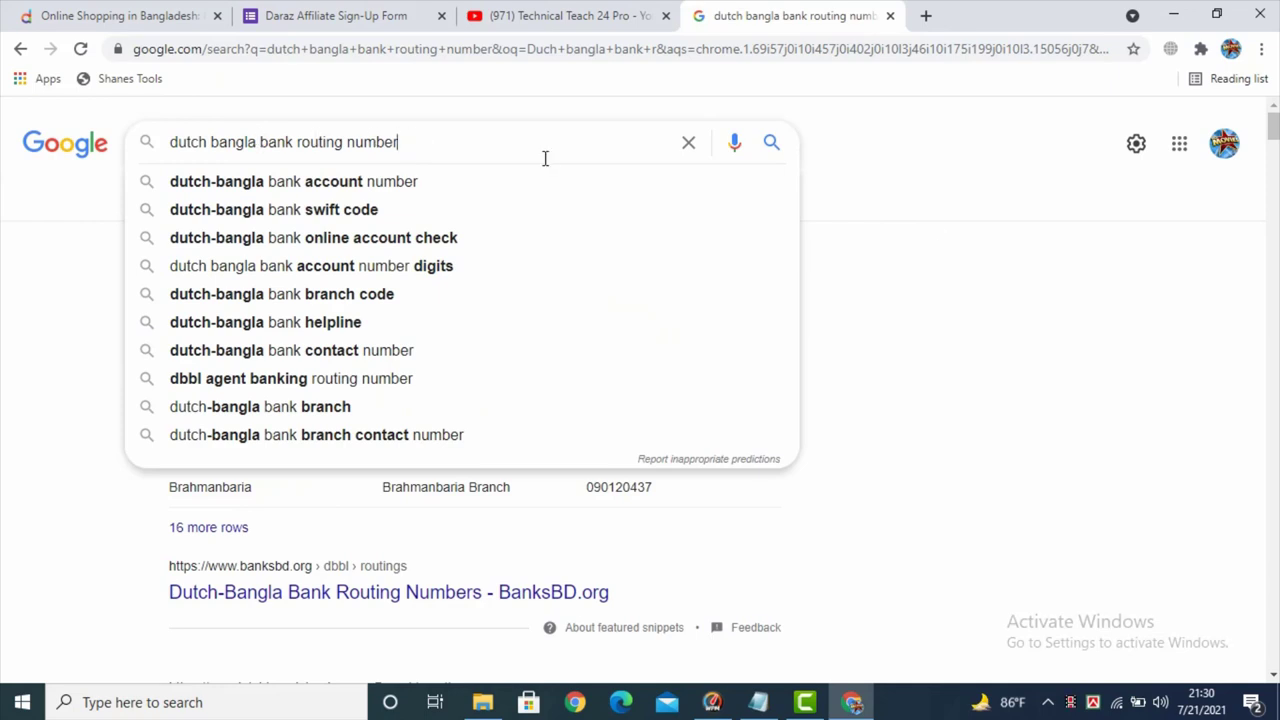
pyautogui.click(930, 229)
# - Select the Barisal Branch routing number 090060289 and return to the sign-up form
pyautogui.scroll(-1, 790, 295)
pyautogui.scroll(1, 765, 320)
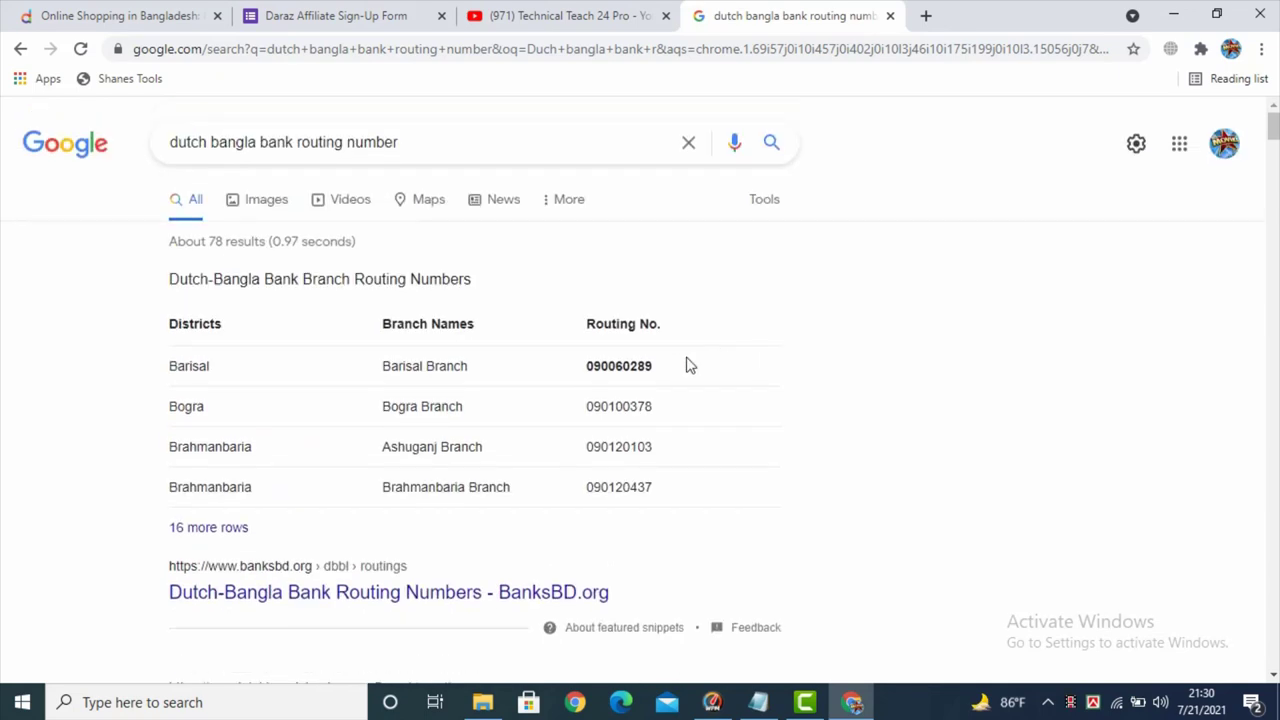
pyautogui.click(642, 374)
pyautogui.moveTo(642, 374); pyautogui.dragTo(583, 382)
pyautogui.hotkey('ctrl', 'c')
pyautogui.click(333, 14)
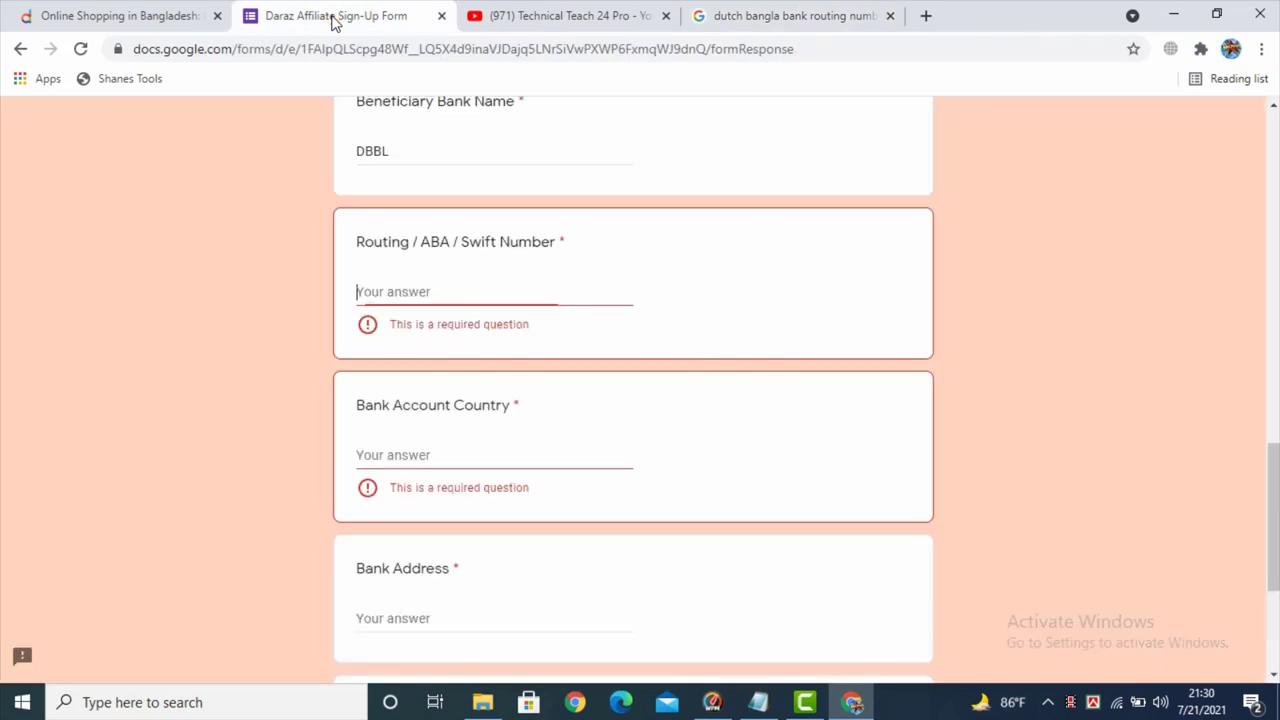
# - Paste routing number 090060289 and enter Bangladesh as the Bank Account Country
pyautogui.click(393, 293)
pyautogui.hotkey('ctrl', 'v')
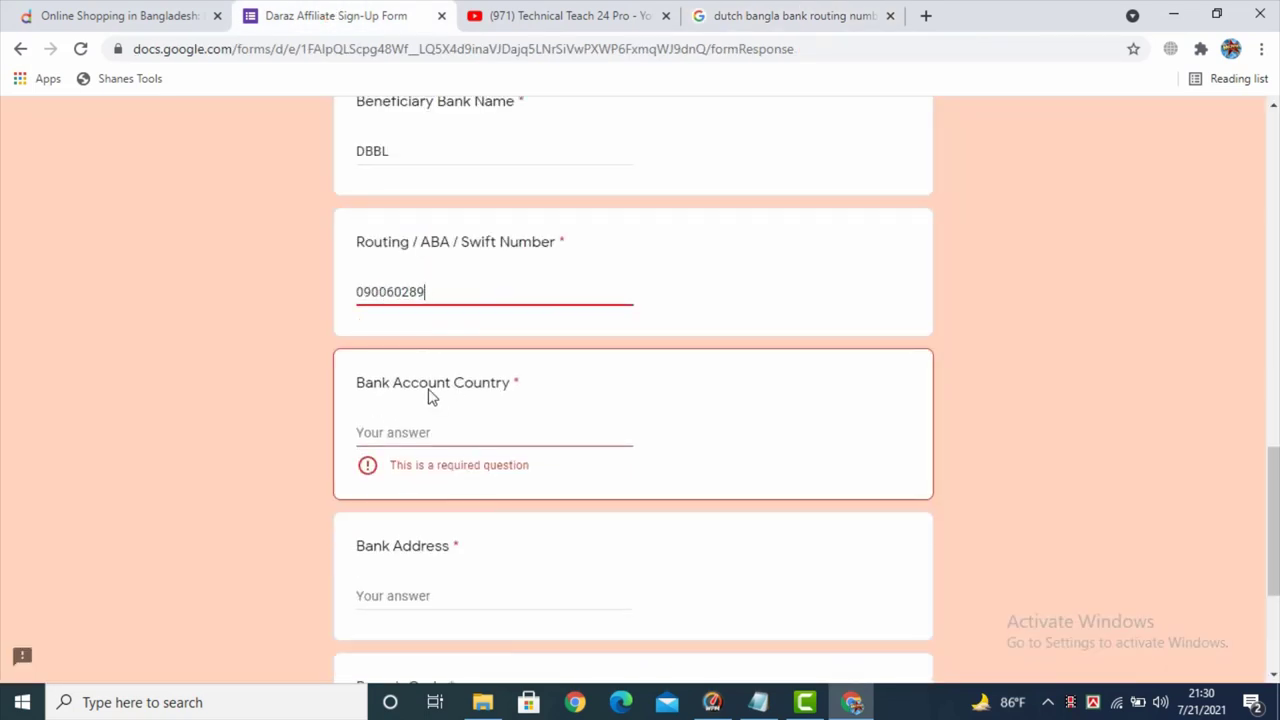
pyautogui.click(412, 430)
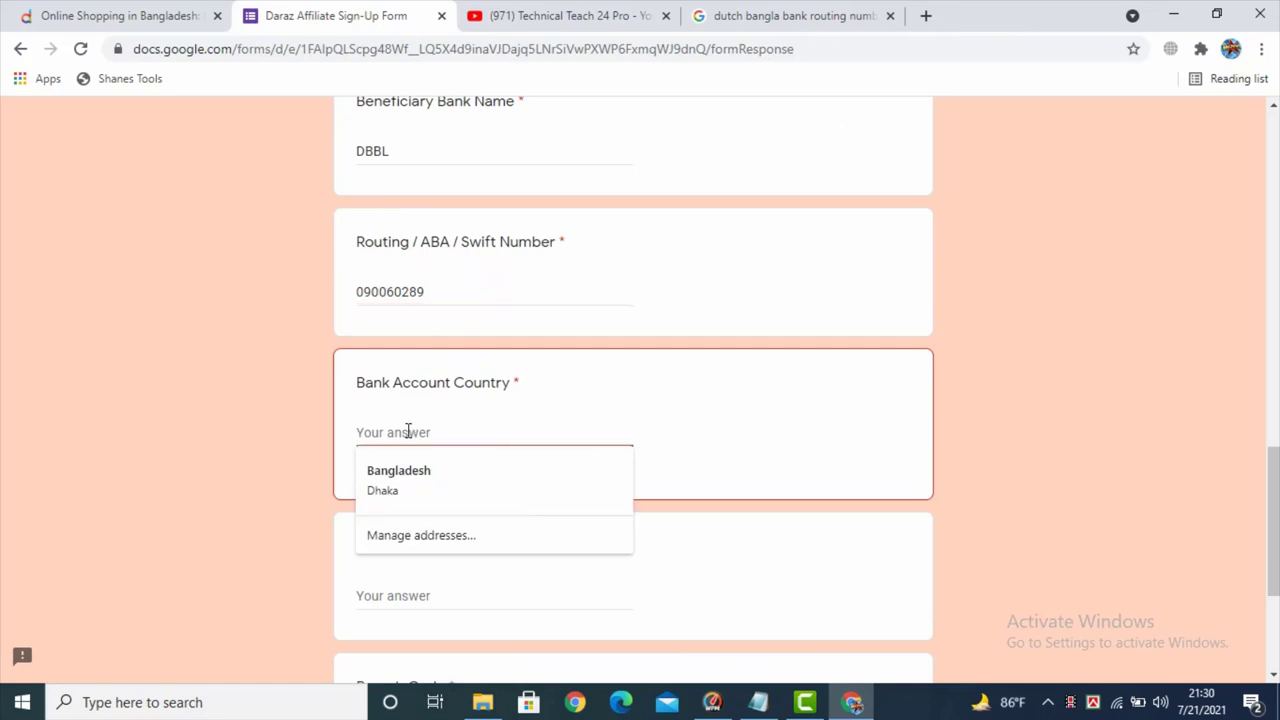
pyautogui.write('Bangla')
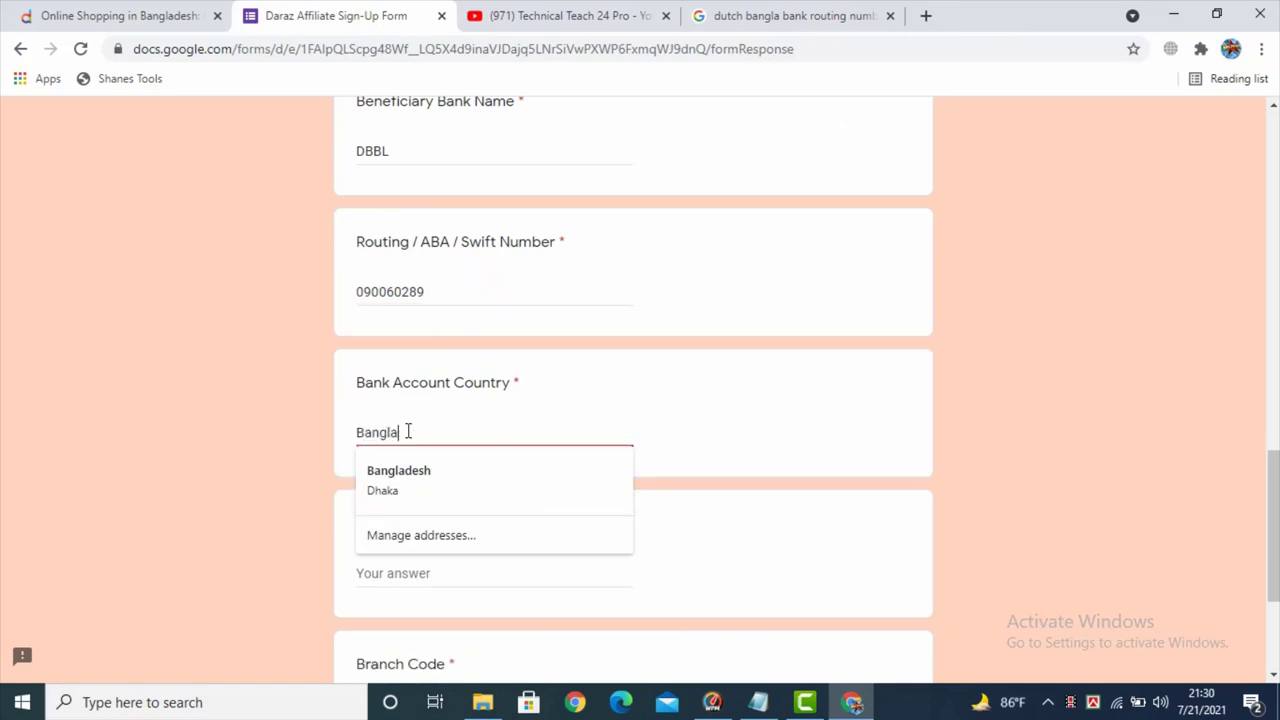
pyautogui.write('desh')
pyautogui.click(700, 438)
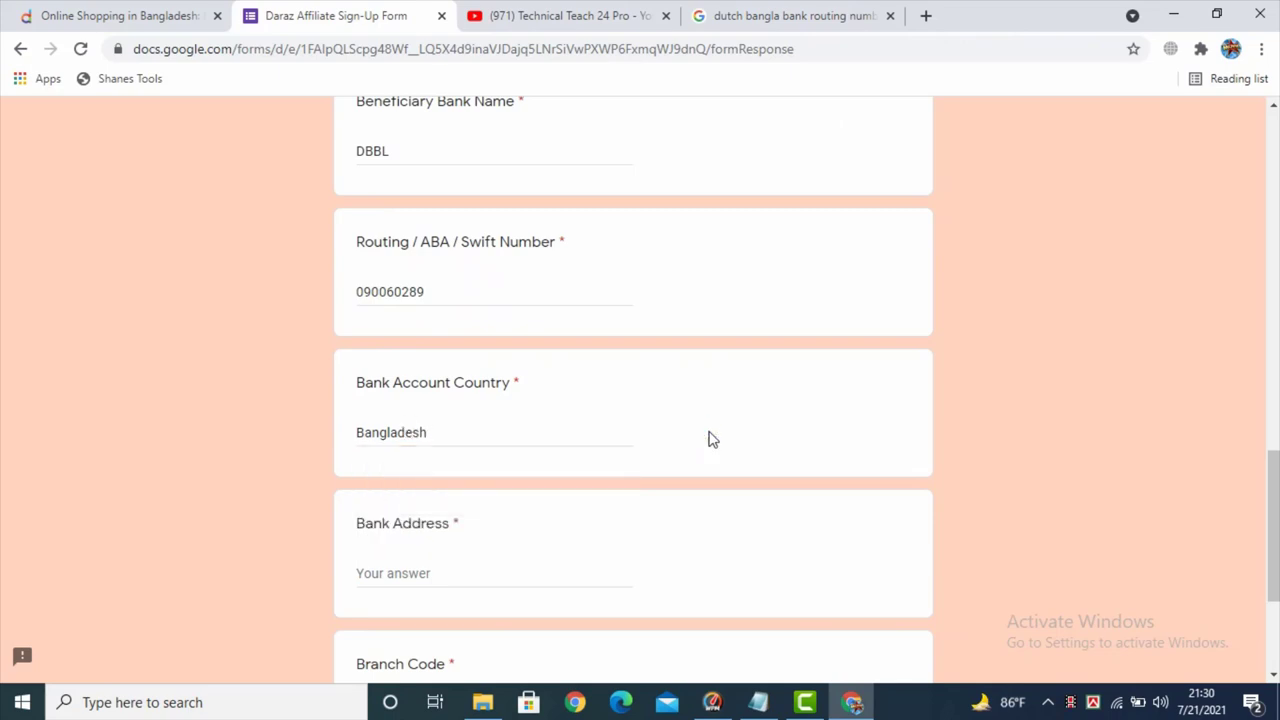
# - Fill Bank Address with Dhaka, then go back to the routing-number search results
pyautogui.scroll(-2, 709, 437)
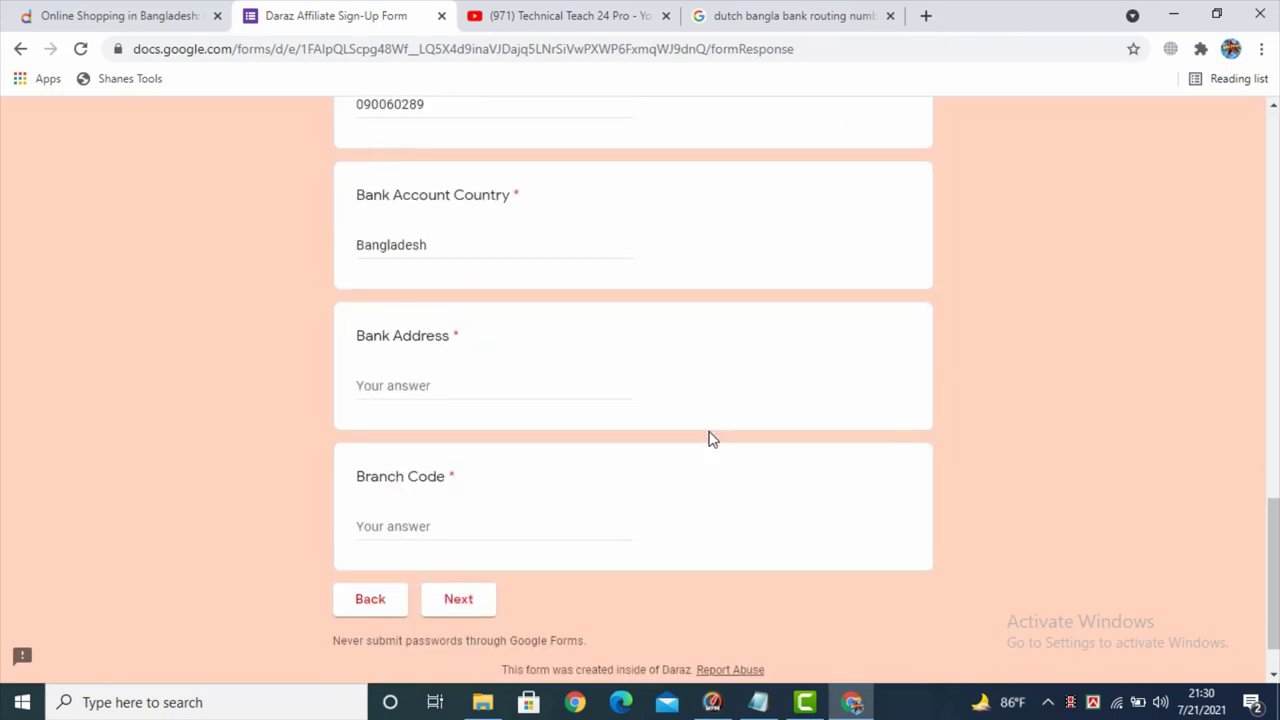
pyautogui.click(429, 384)
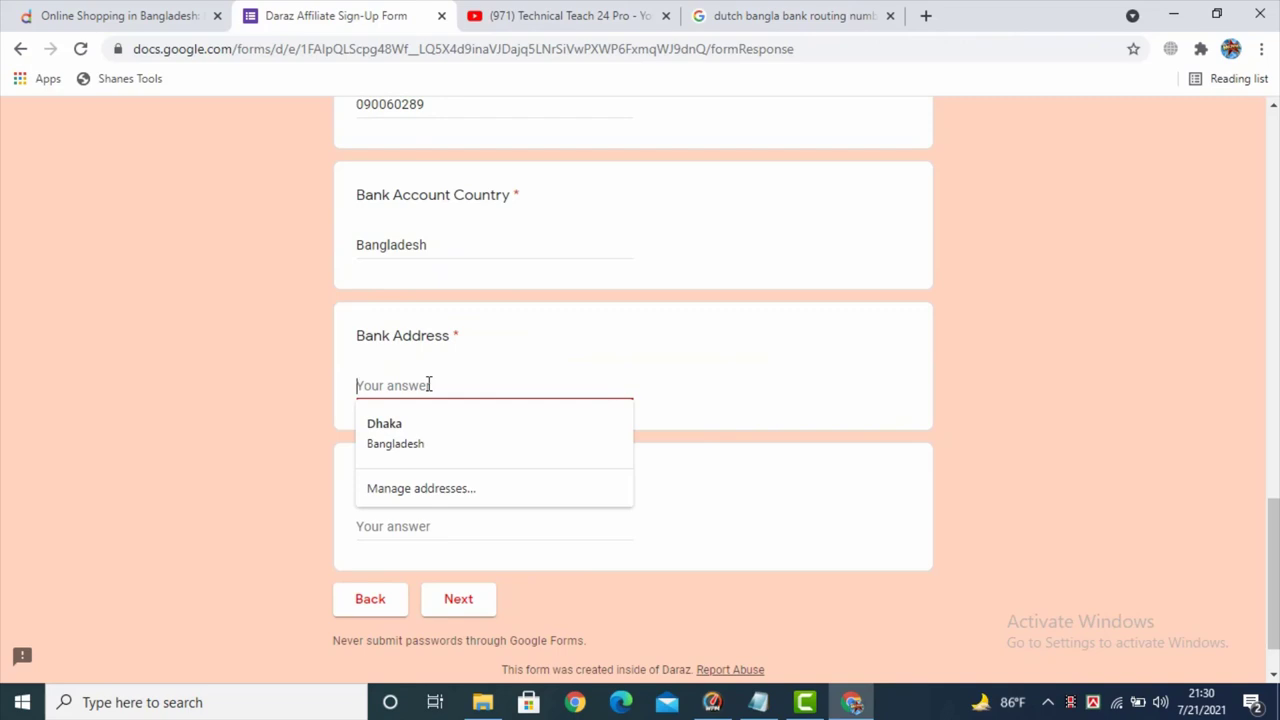
pyautogui.click(403, 420)
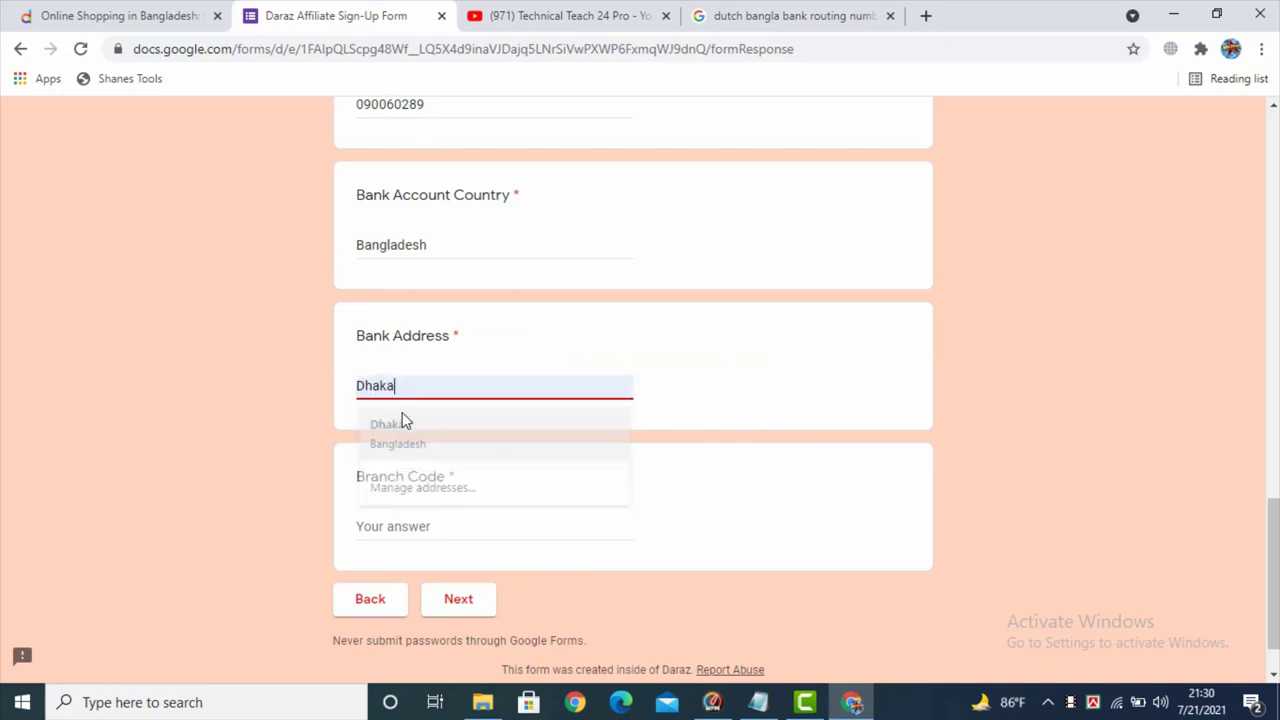
pyautogui.click(397, 529)
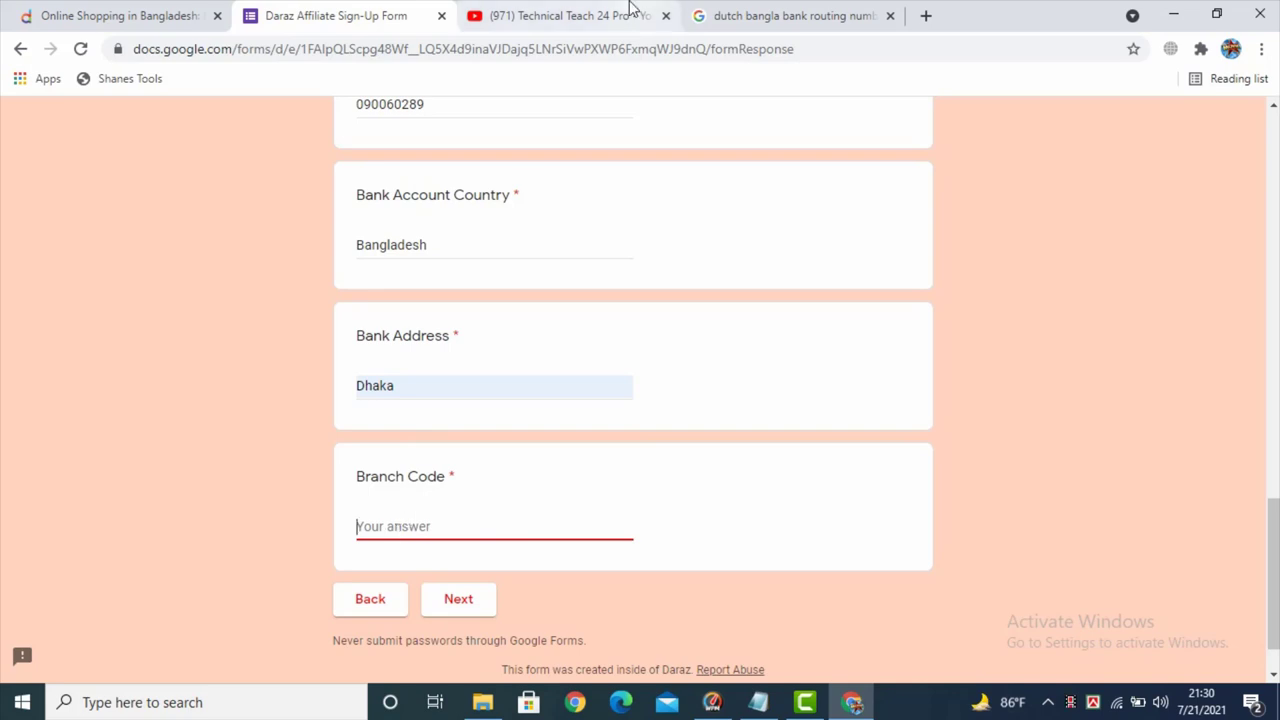
pyautogui.click(797, 15)
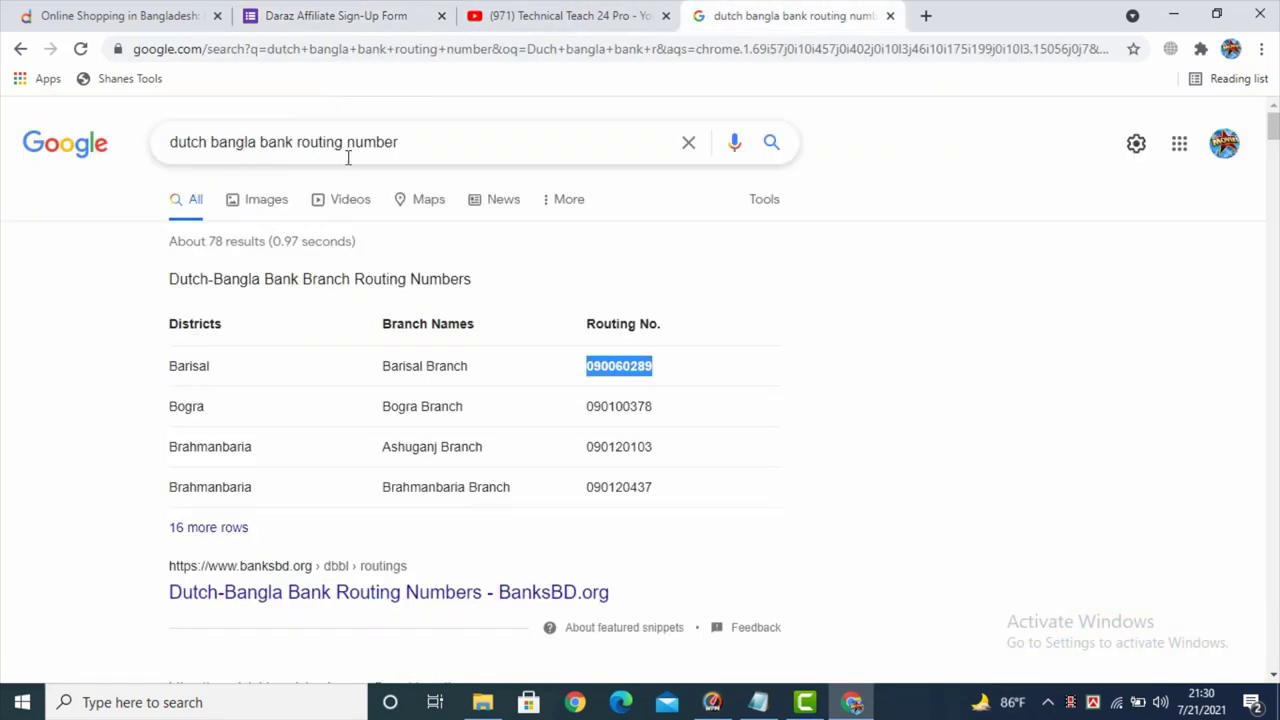
# - Look over the routing-number results, then return to the Daraz Affiliate Sign-Up Form
pyautogui.scroll(-2, 292, 380)
pyautogui.scroll(2, 294, 440)
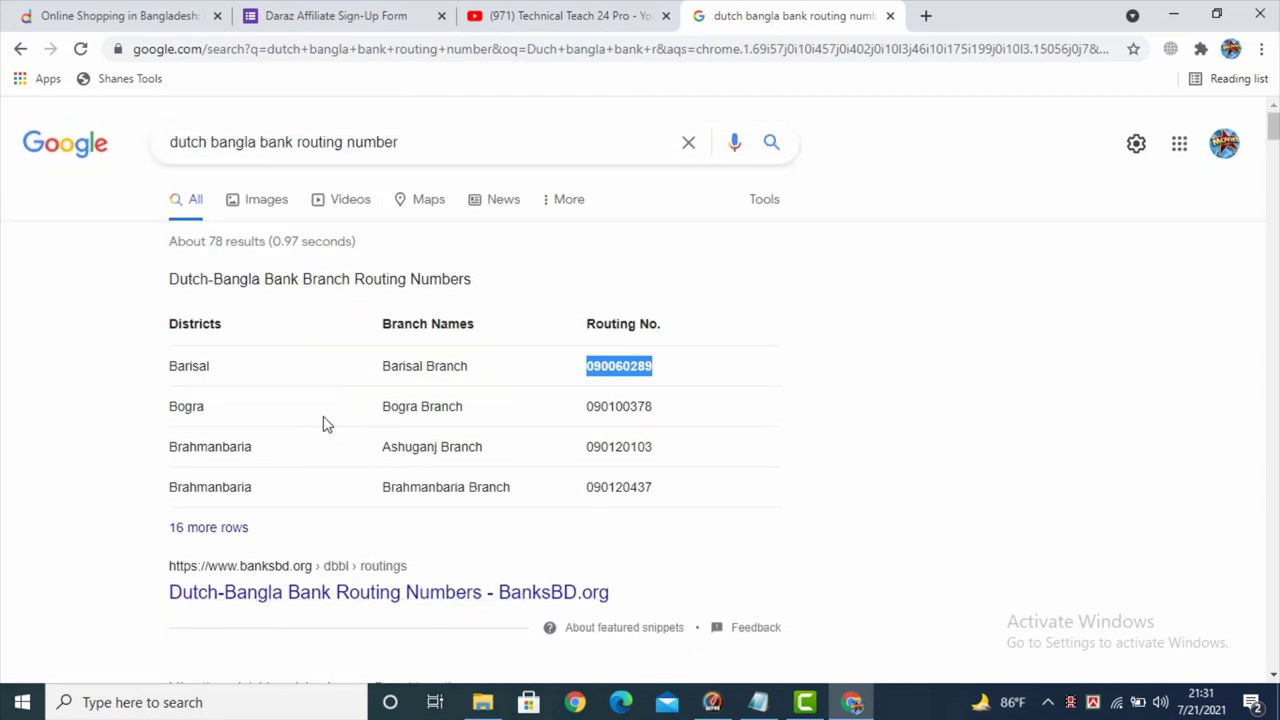
pyautogui.scroll(-1, 323, 423)
pyautogui.scroll(1, 323, 423)
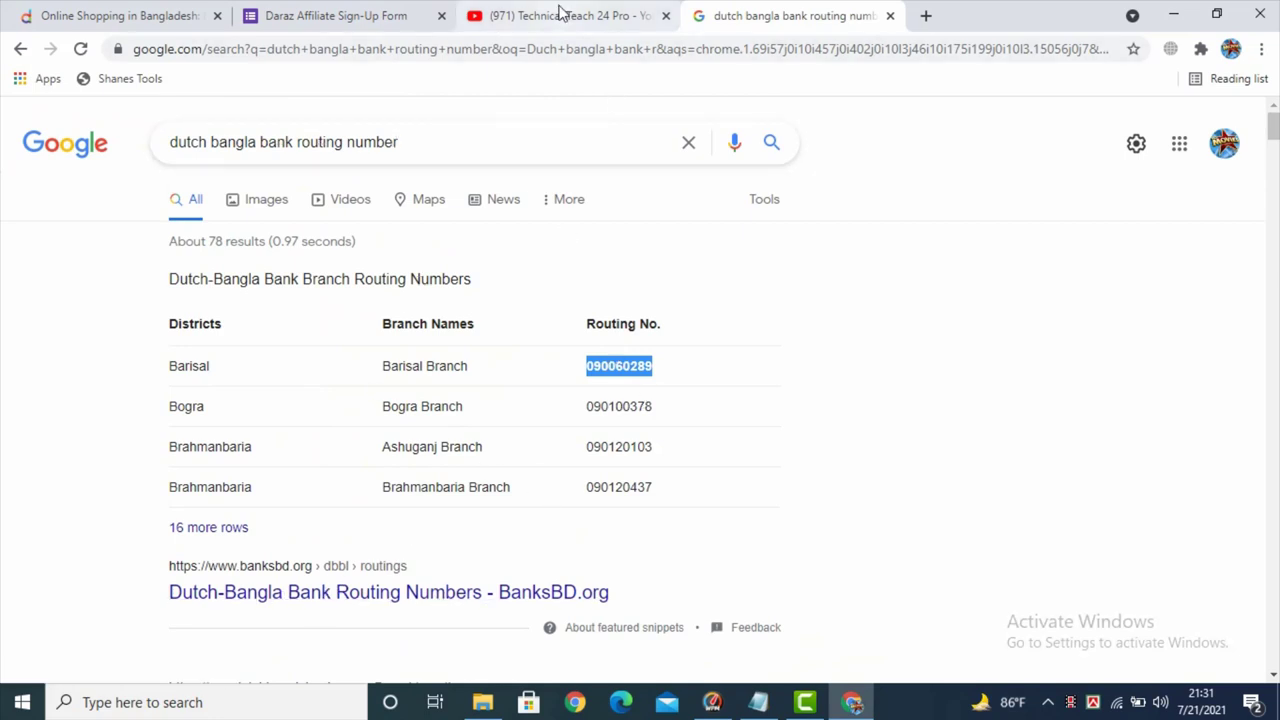
pyautogui.click(305, 16)
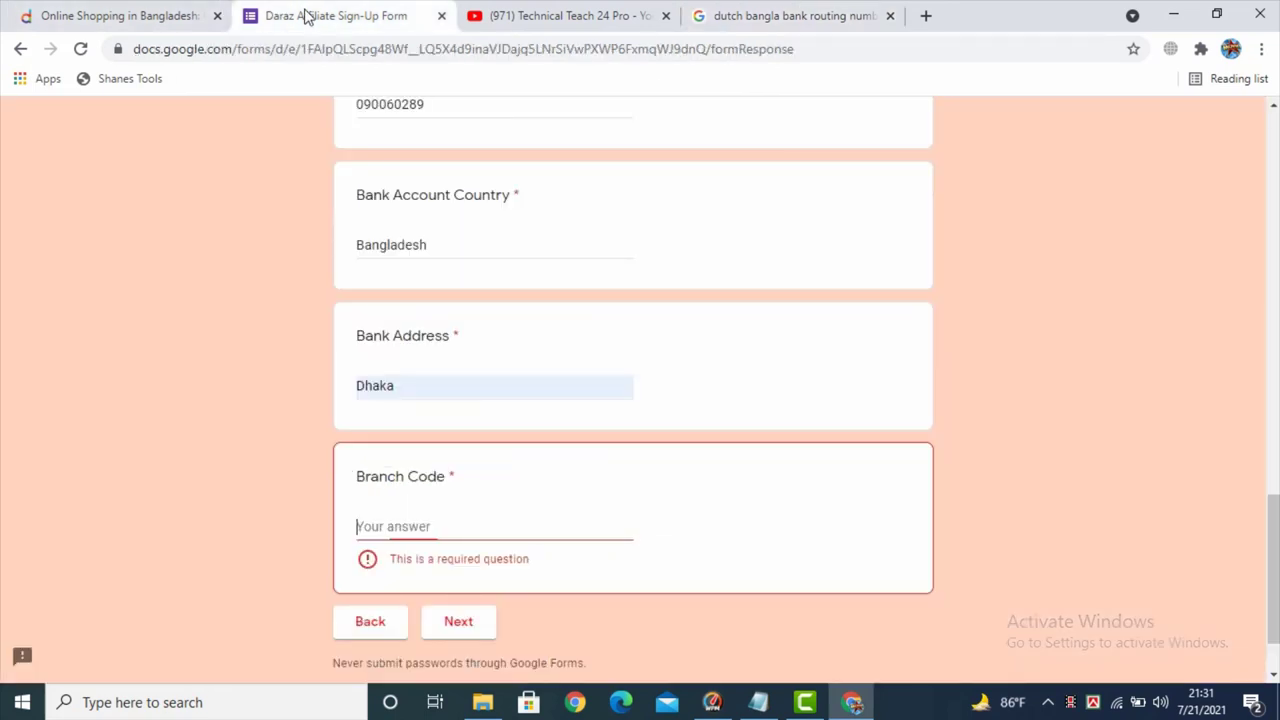
# - Enter Branch Code 1232, review the bank details, and advance to Tax Information
pyautogui.write('1232')
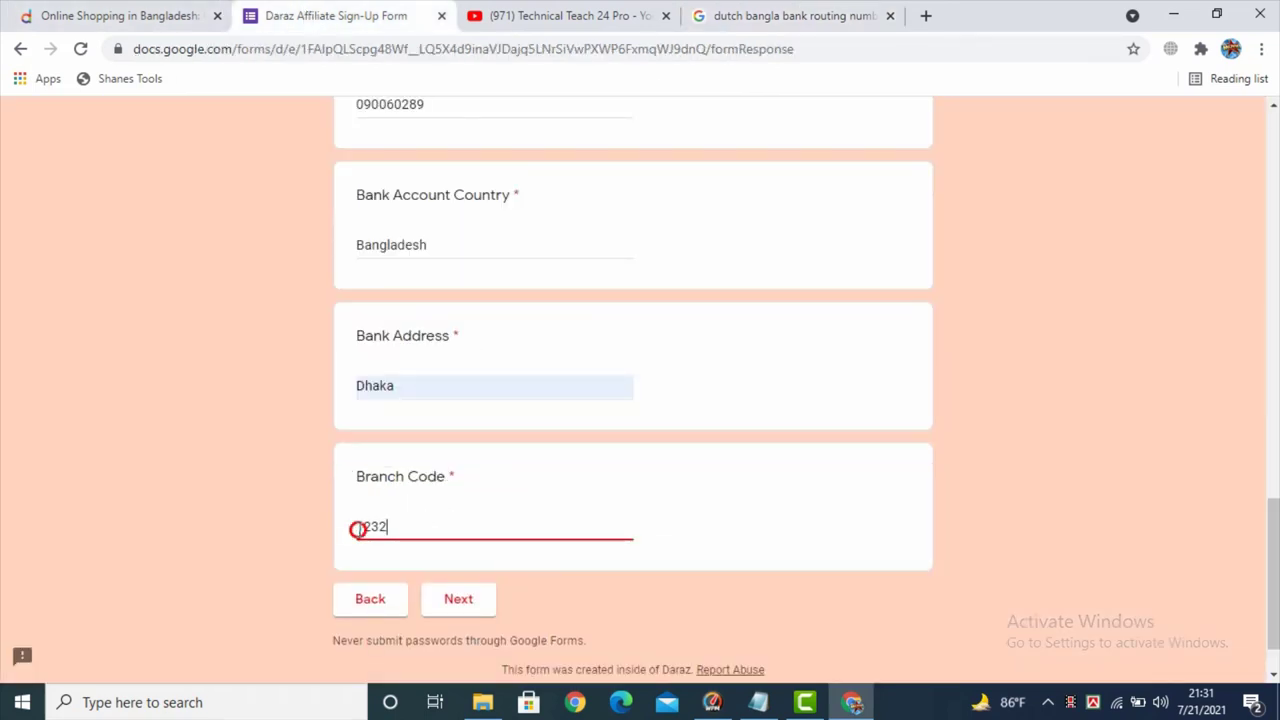
pyautogui.moveTo(357, 526); pyautogui.dragTo(491, 517)
pyautogui.scroll(3, 503, 512)
pyautogui.scroll(8, 503, 512)
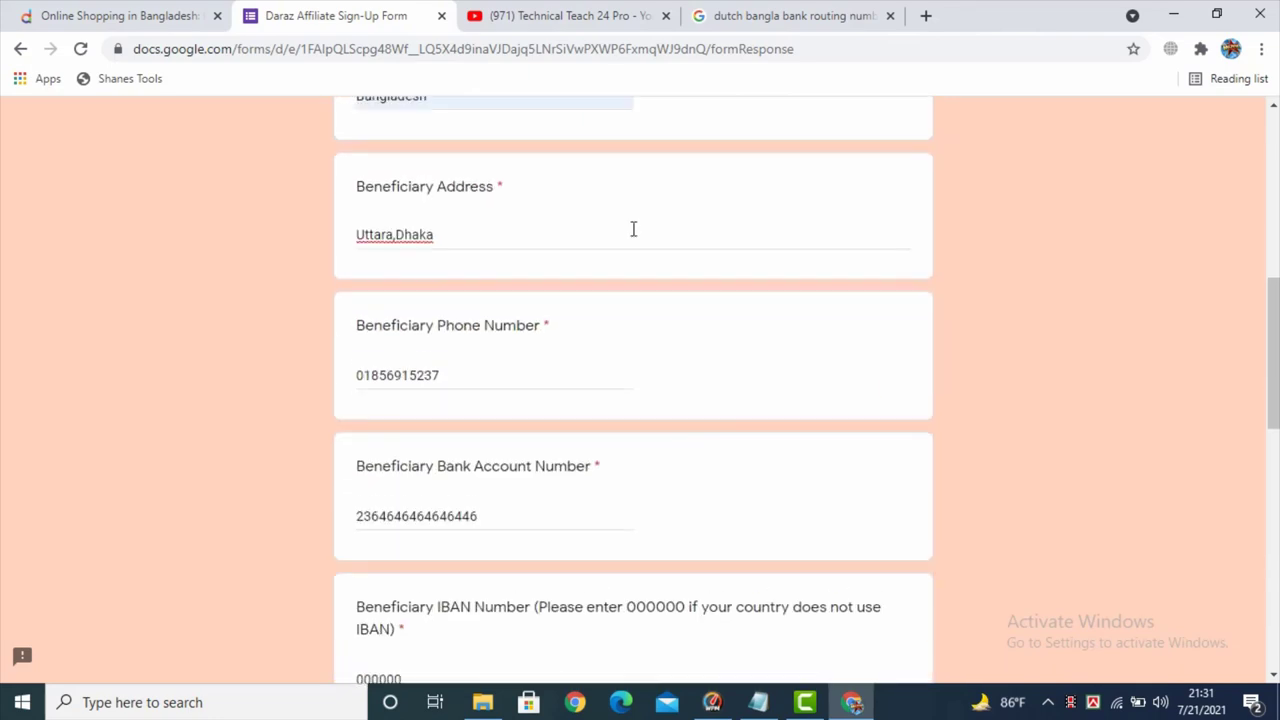
pyautogui.scroll(2, 436, 307)
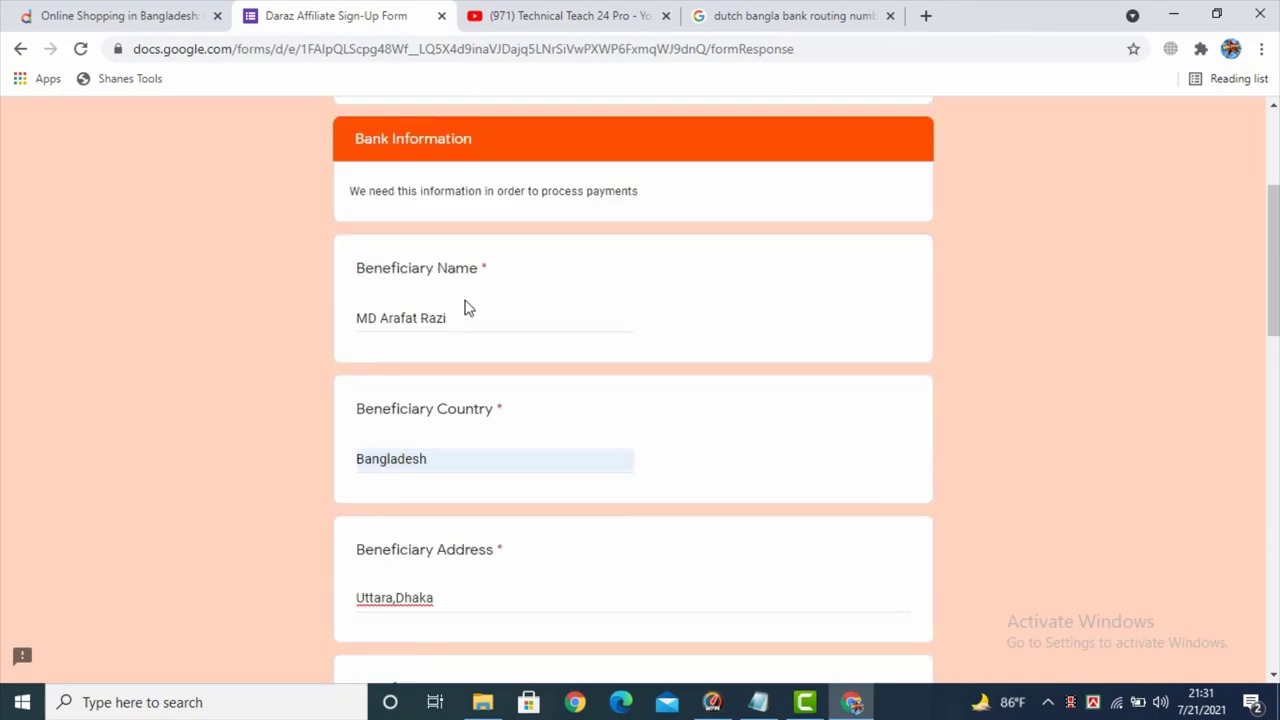
pyautogui.scroll(-1, 465, 307)
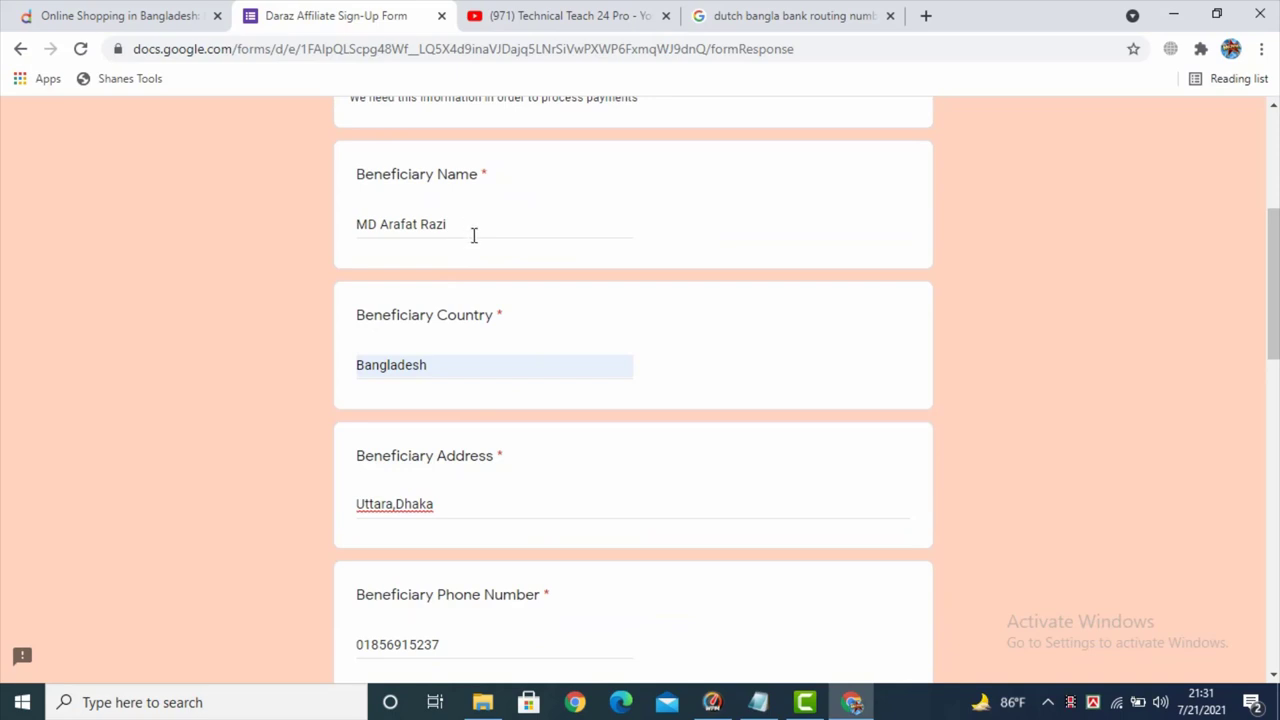
pyautogui.scroll(-8, 474, 235)
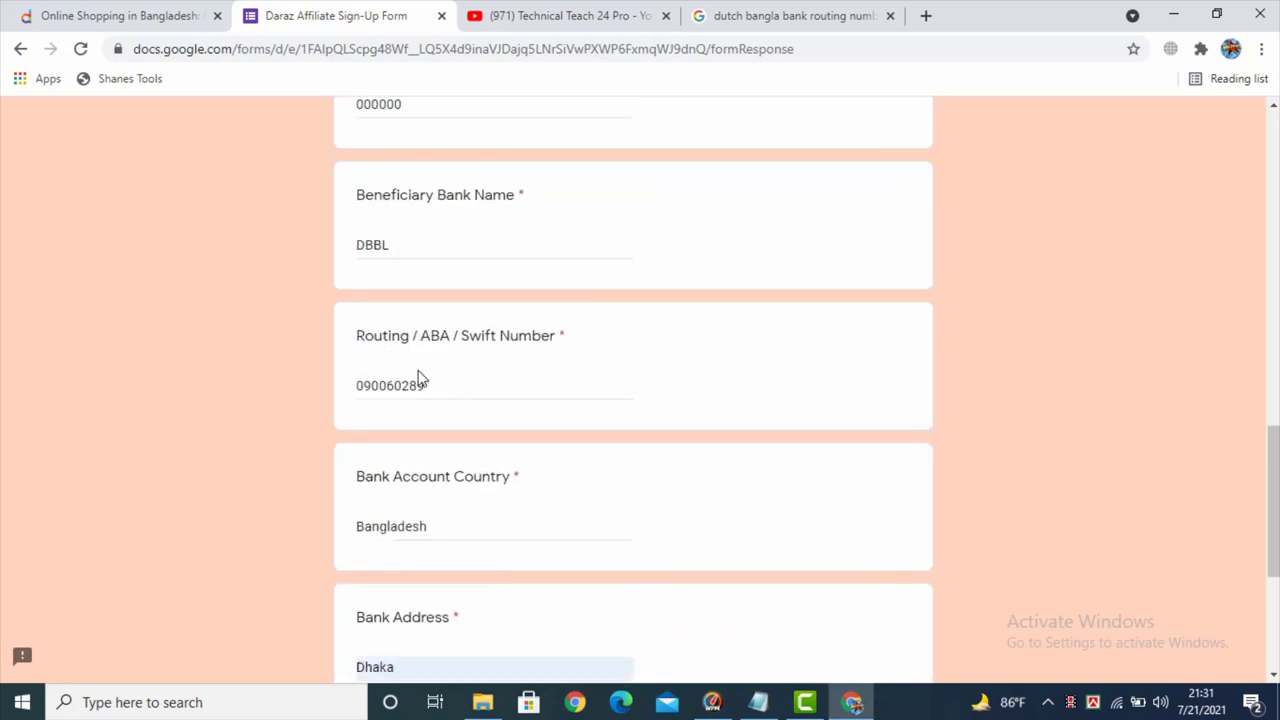
pyautogui.scroll(-3, 420, 400)
pyautogui.click(470, 604)
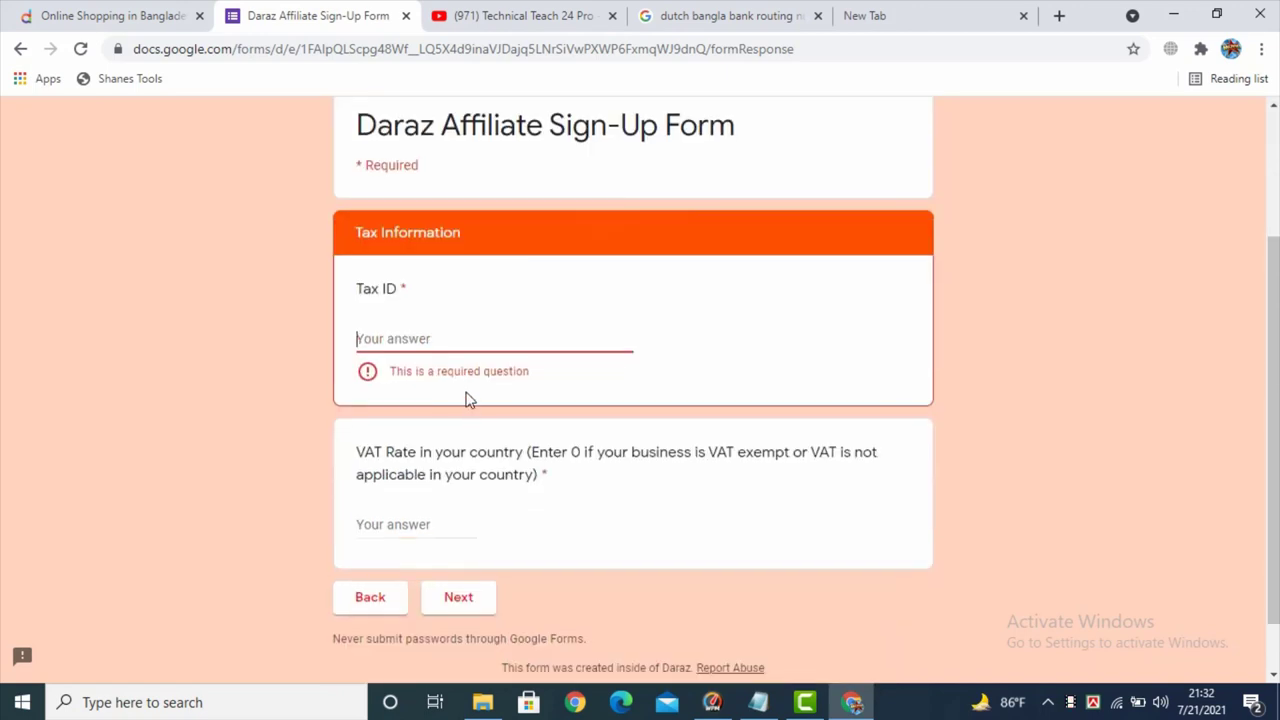
# - Answer the VAT Rate question with 0, then switch to the blank new tab
pyautogui.scroll(1, 460, 410)
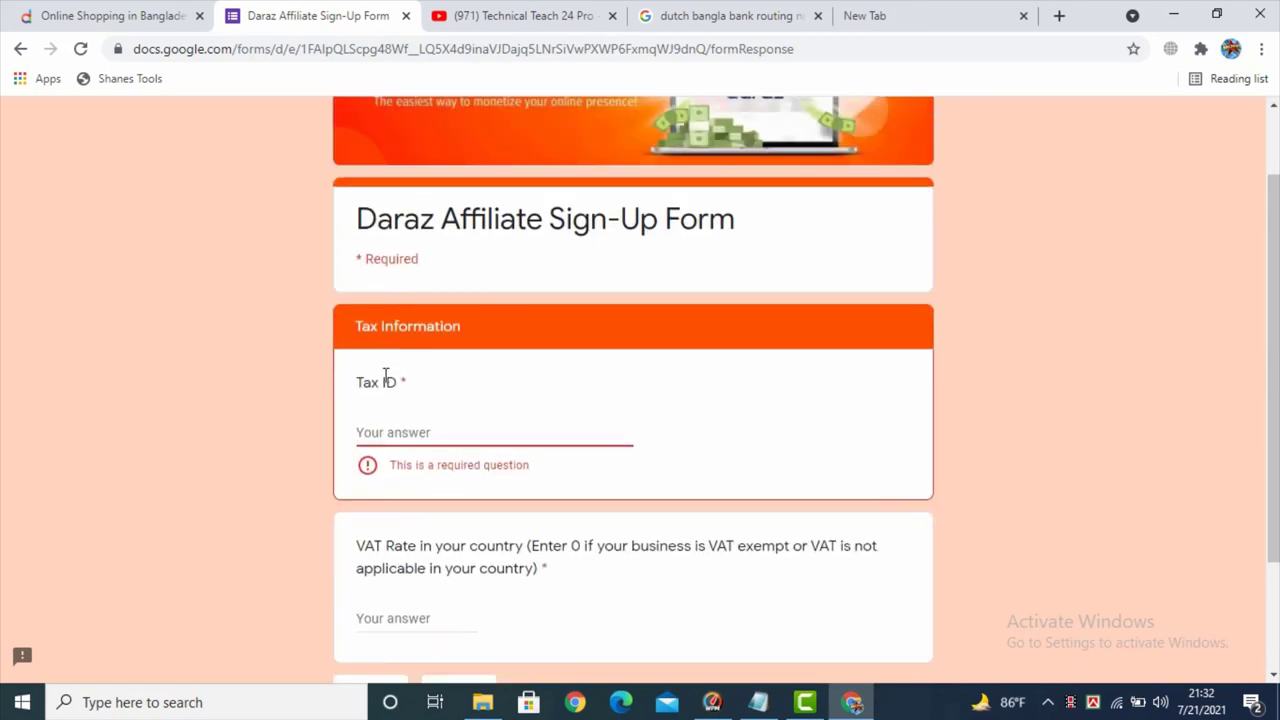
pyautogui.click(386, 432)
pyautogui.scroll(-1, 396, 500)
pyautogui.click(395, 514)
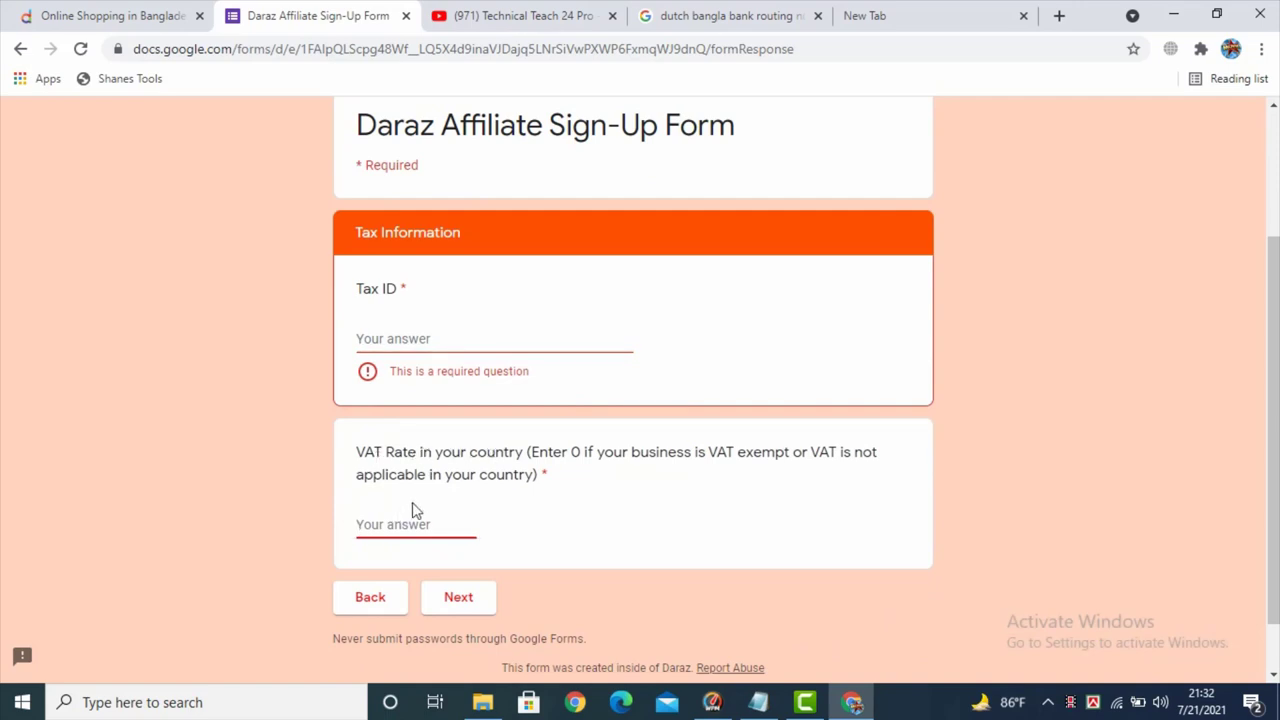
pyautogui.doubleClick(577, 451)
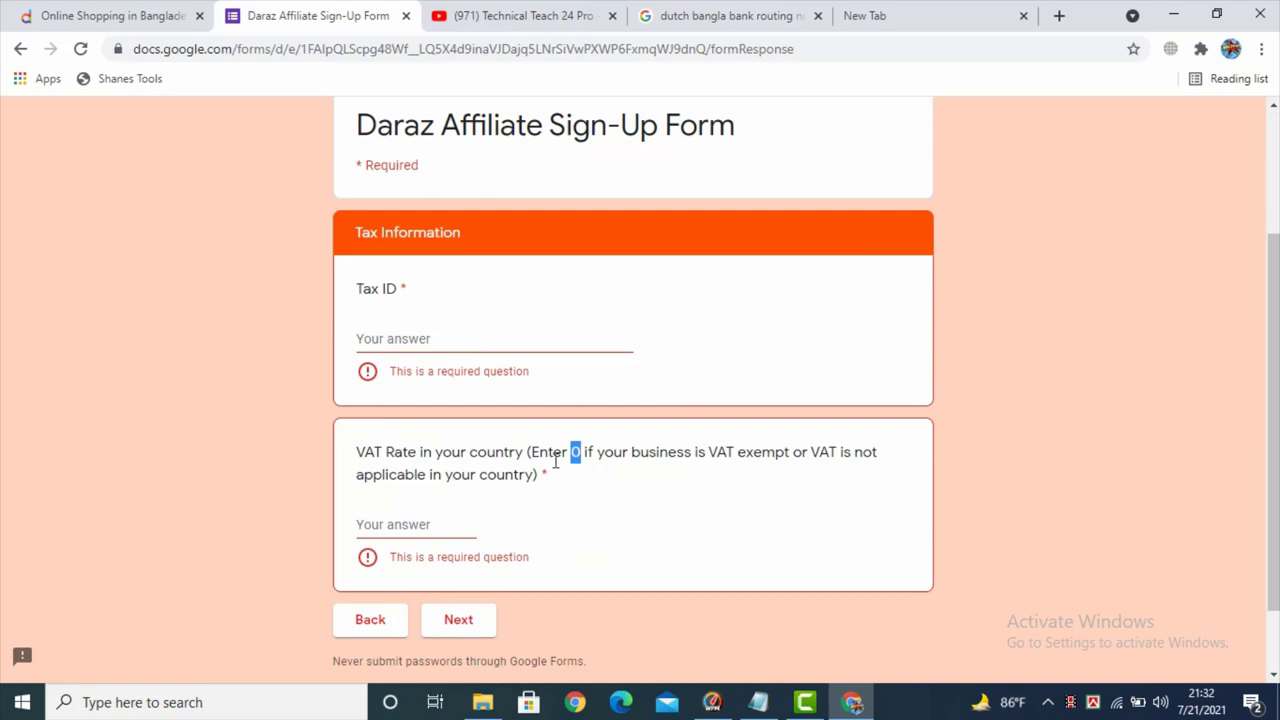
pyautogui.click(552, 451)
pyautogui.doubleClick(576, 452)
pyautogui.click(409, 518)
pyautogui.write('0')
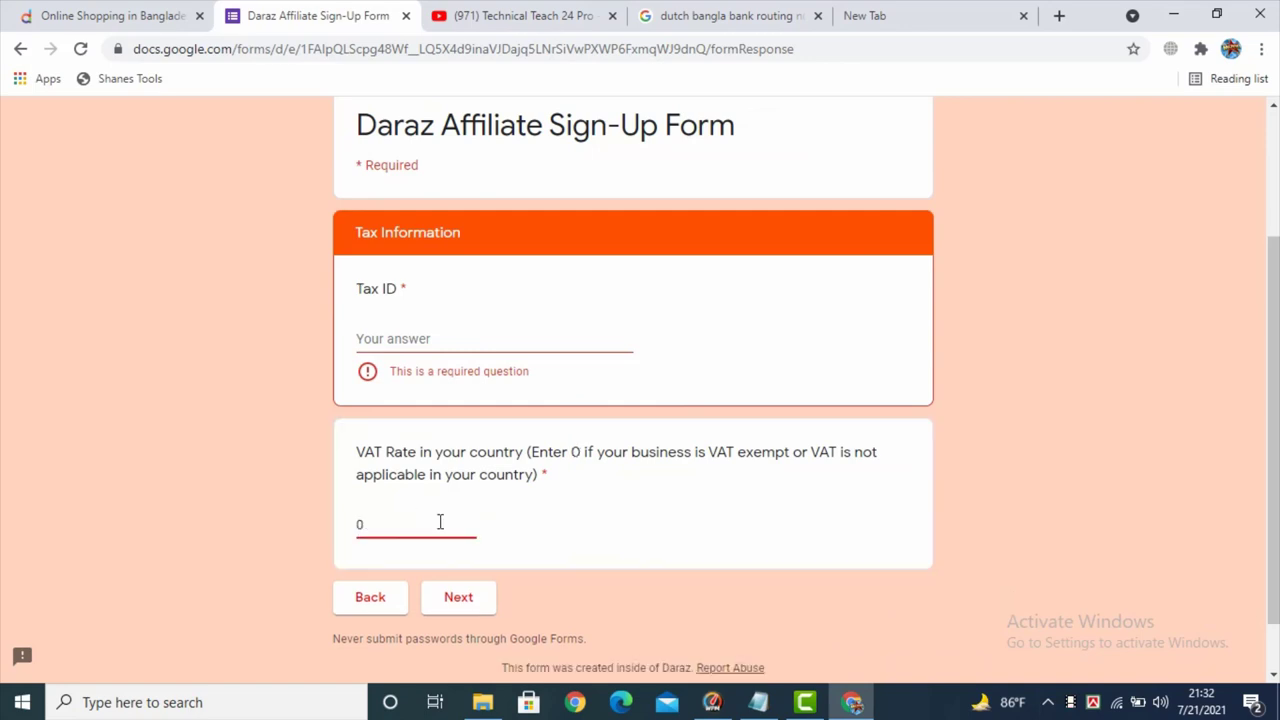
pyautogui.click(401, 339)
pyautogui.click(918, 10)
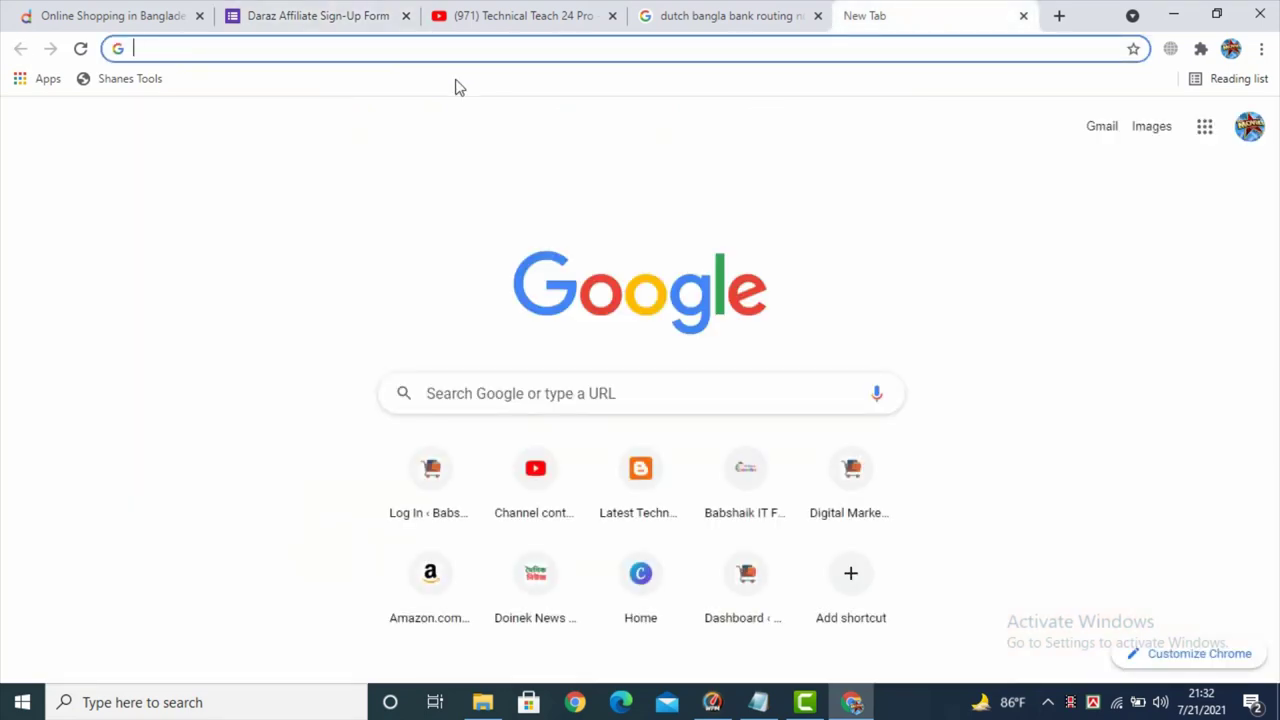
# - Search 'e tin registration' and open the NBR e-TIN Registration site on secure.incometax.gov.bd
pyautogui.write('e tin')
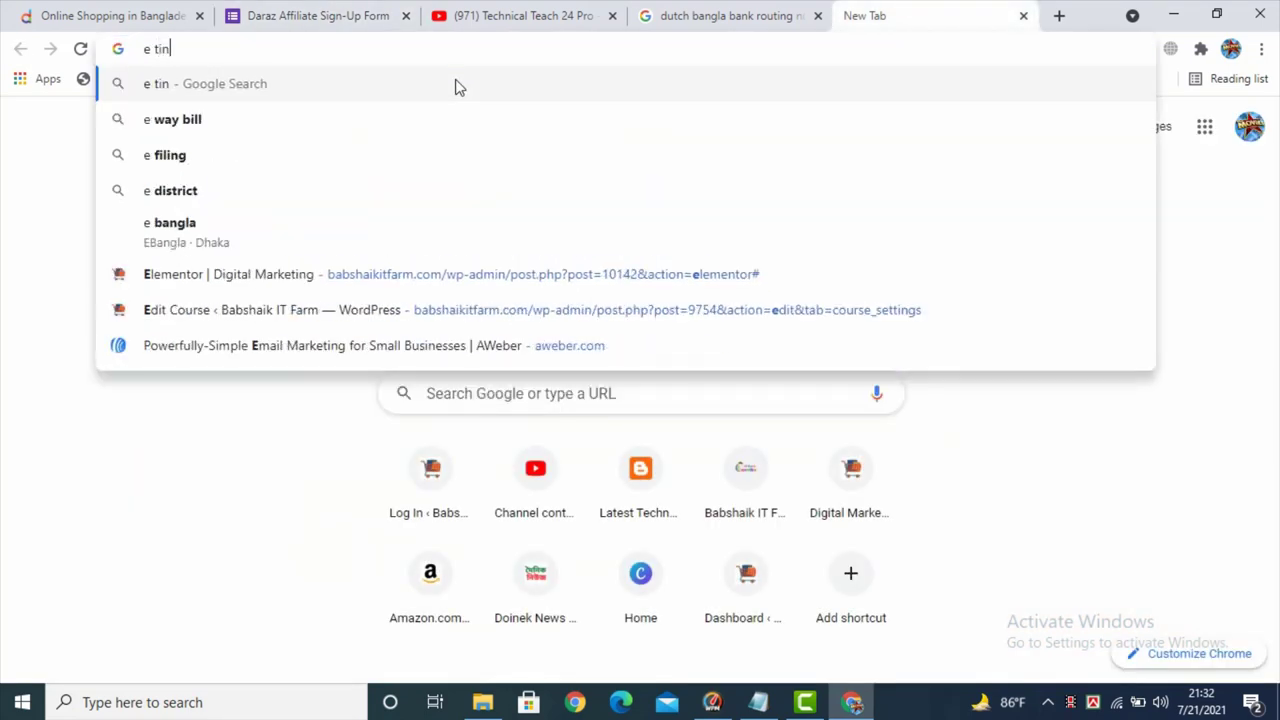
pyautogui.click(214, 131)
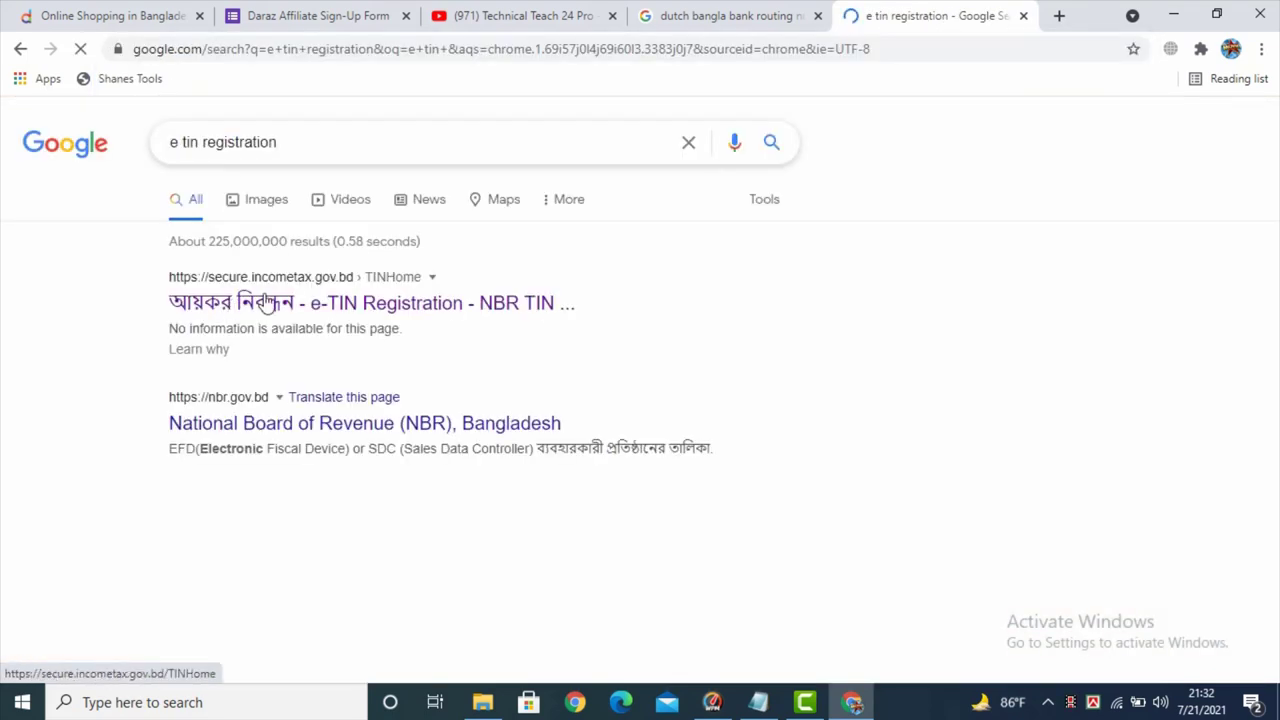
pyautogui.click(265, 302)
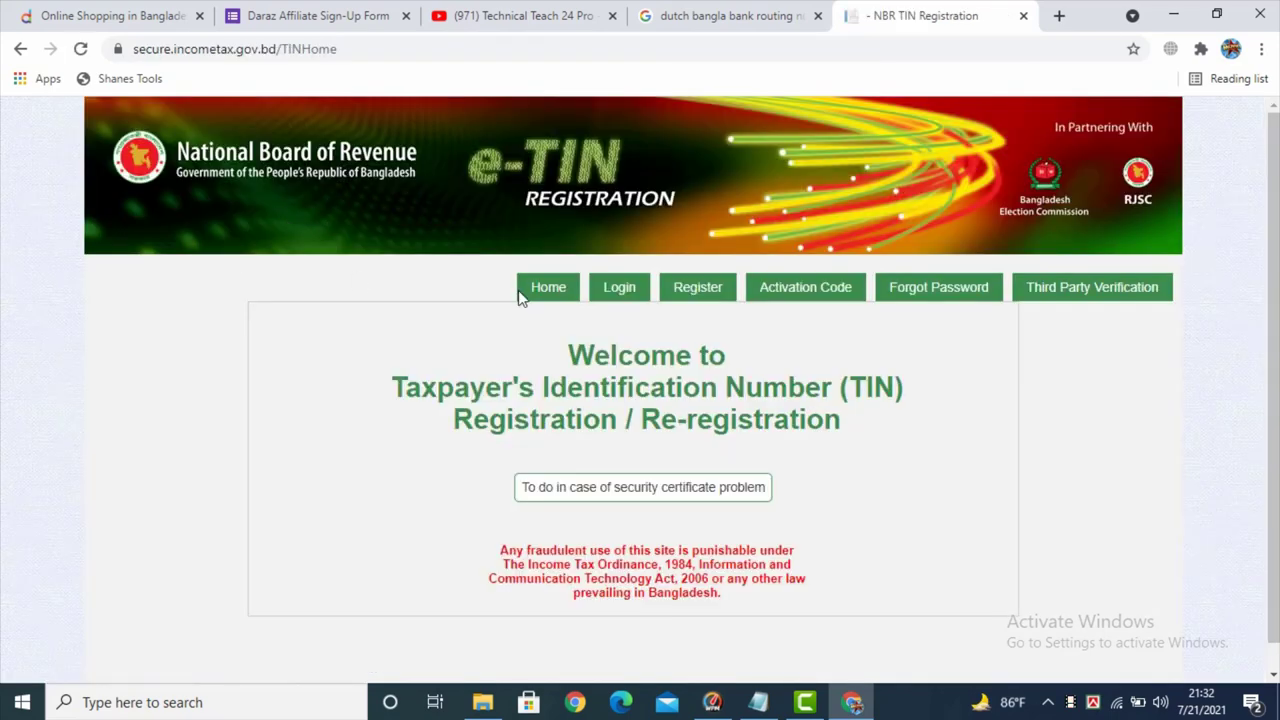
pyautogui.scroll(-1, 600, 300)
pyautogui.scroll(1, 652, 345)
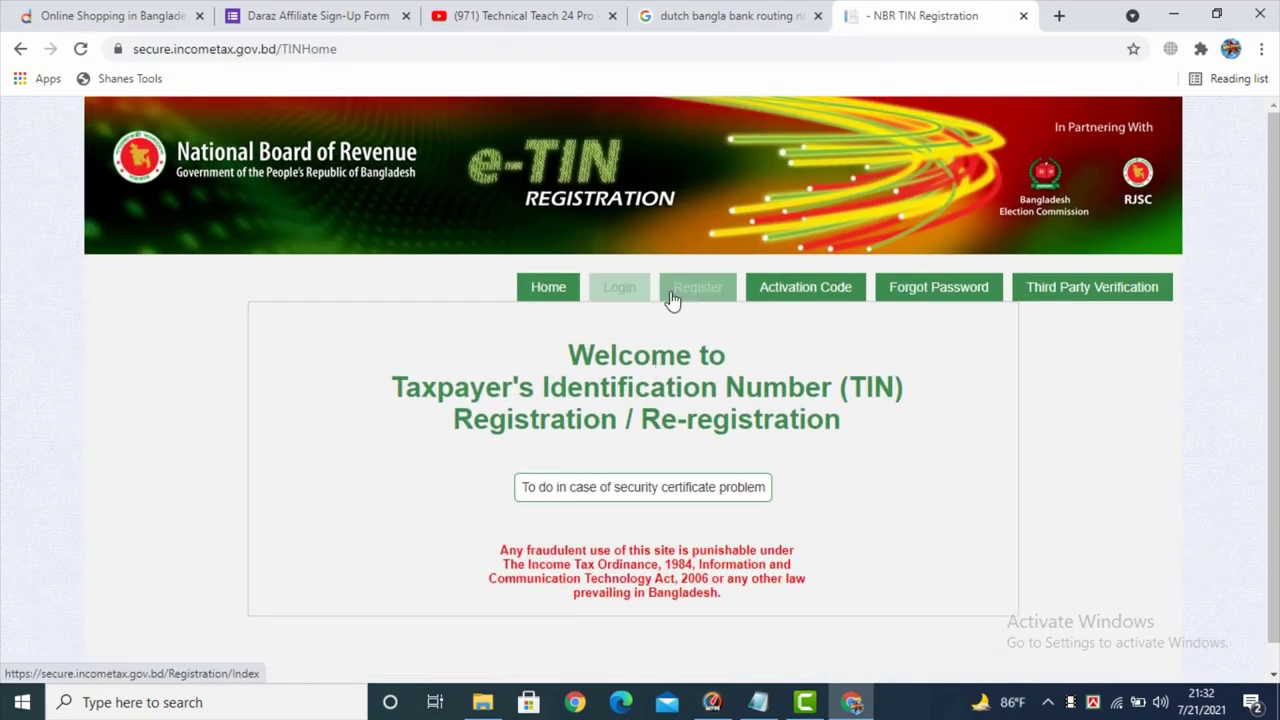
pyautogui.scroll(-1, 557, 356)
pyautogui.scroll(-1, 557, 362)
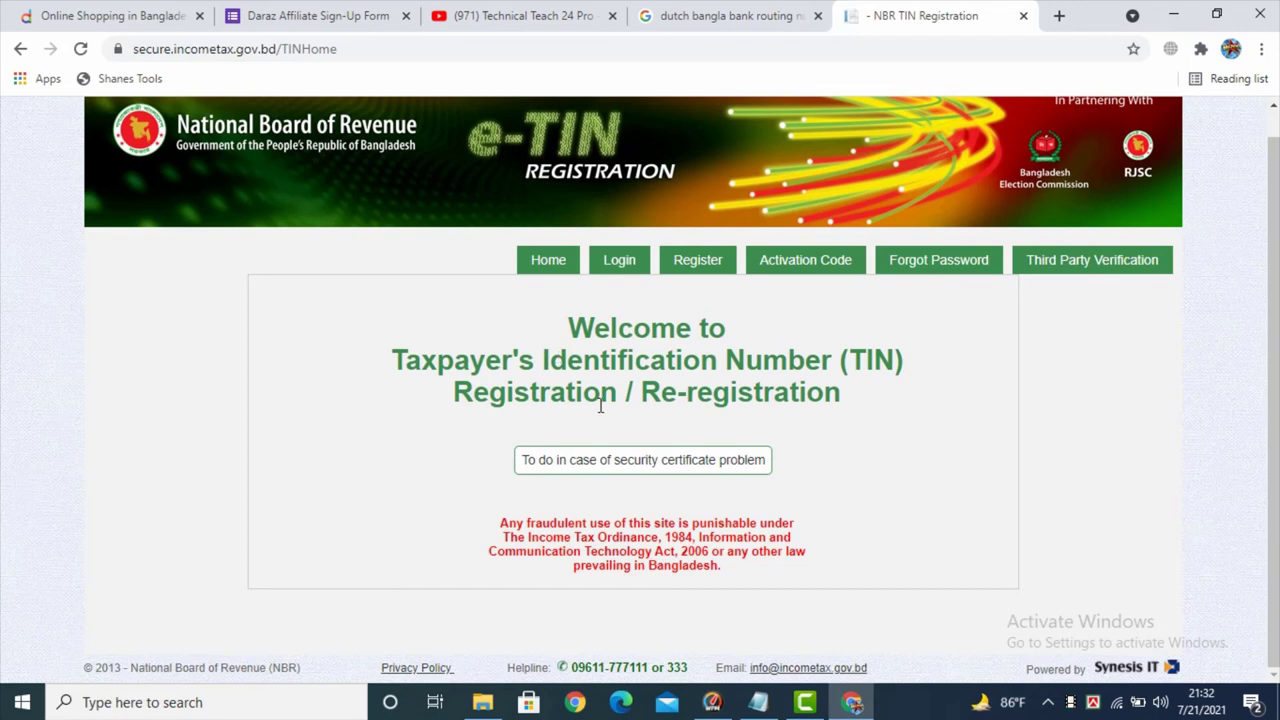
pyautogui.scroll(1, 600, 405)
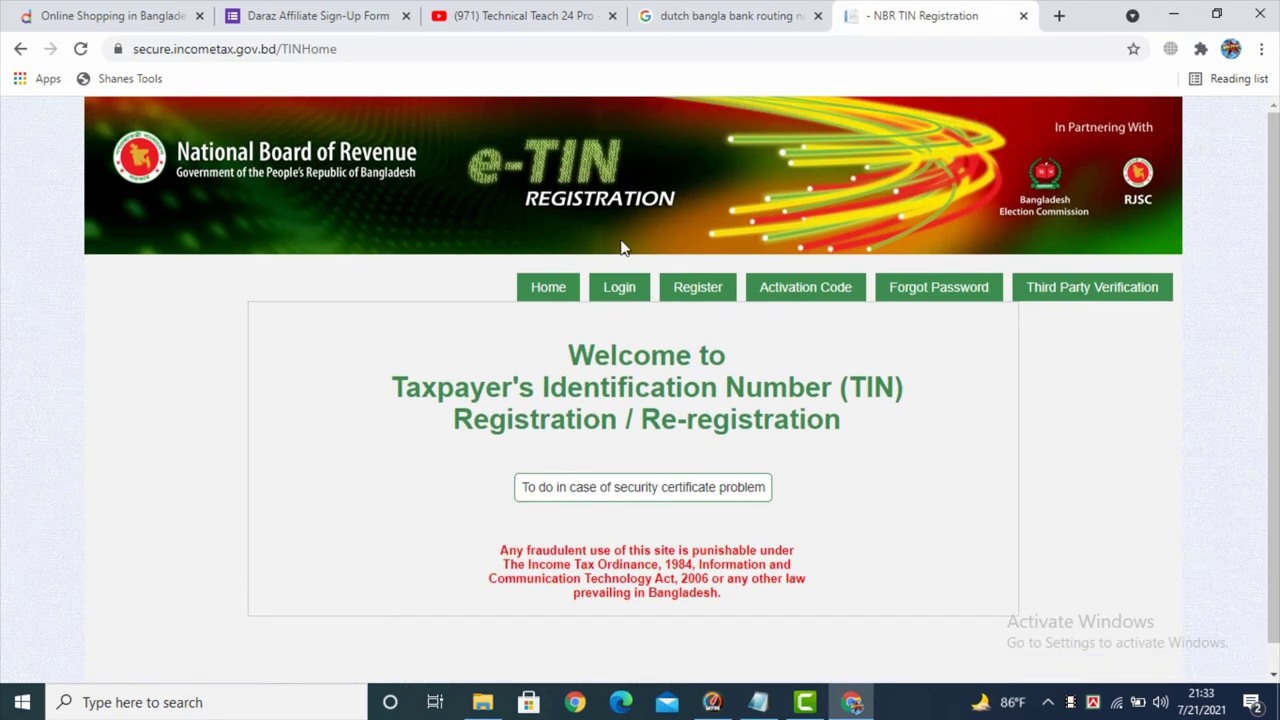
# - Go back to the Daraz form's empty Tax ID question, then recheck the NBR TIN page
pyautogui.click(285, 12)
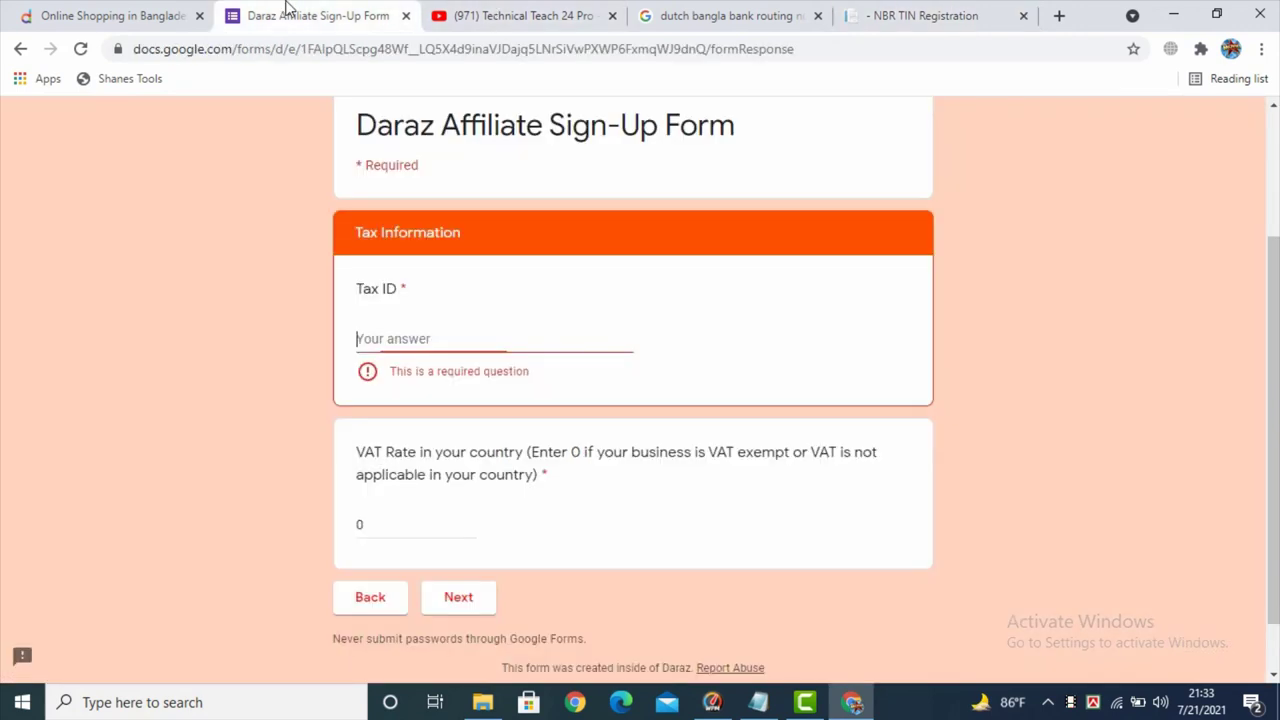
pyautogui.click(409, 341)
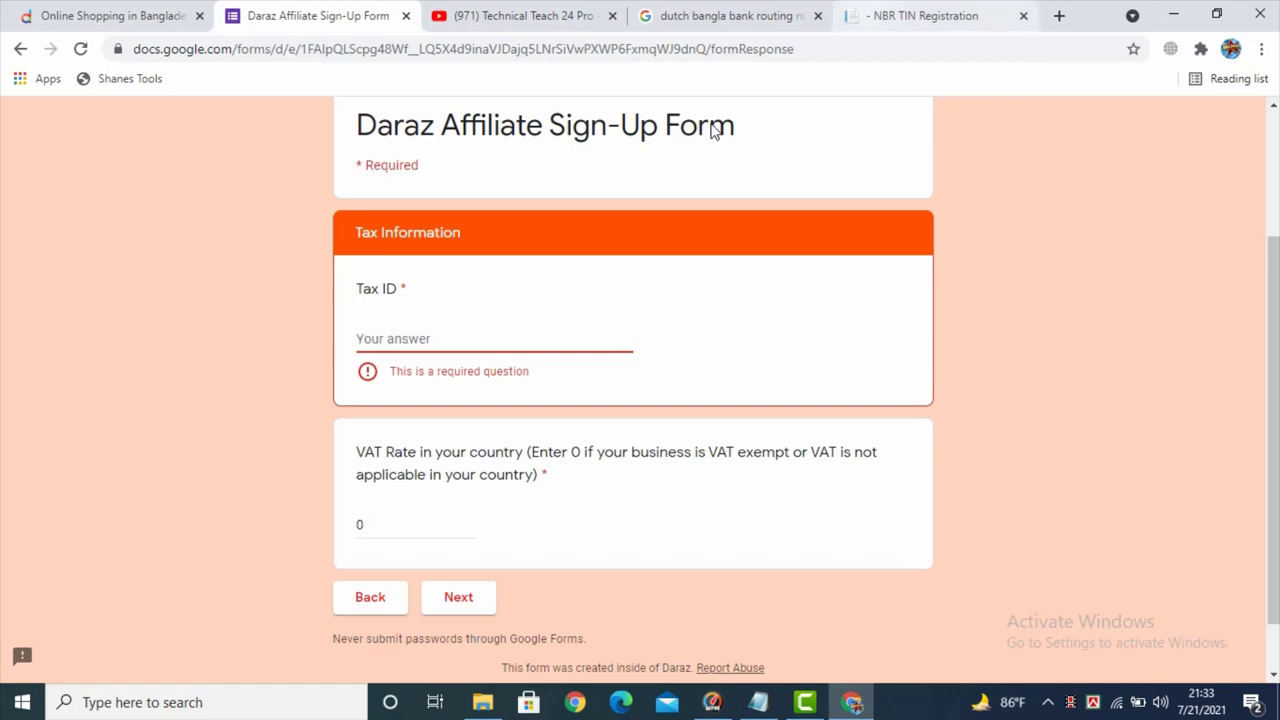
pyautogui.click(893, 12)
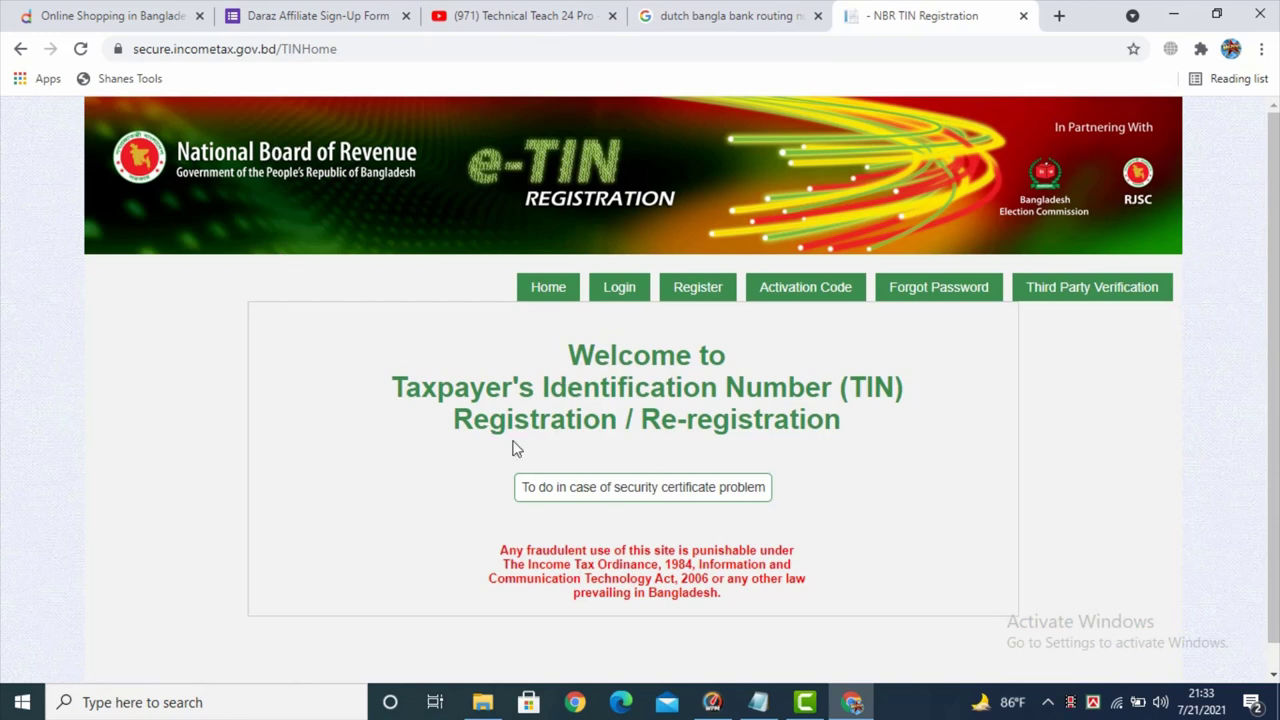
pyautogui.scroll(-1, 530, 455)
pyautogui.scroll(1, 550, 465)
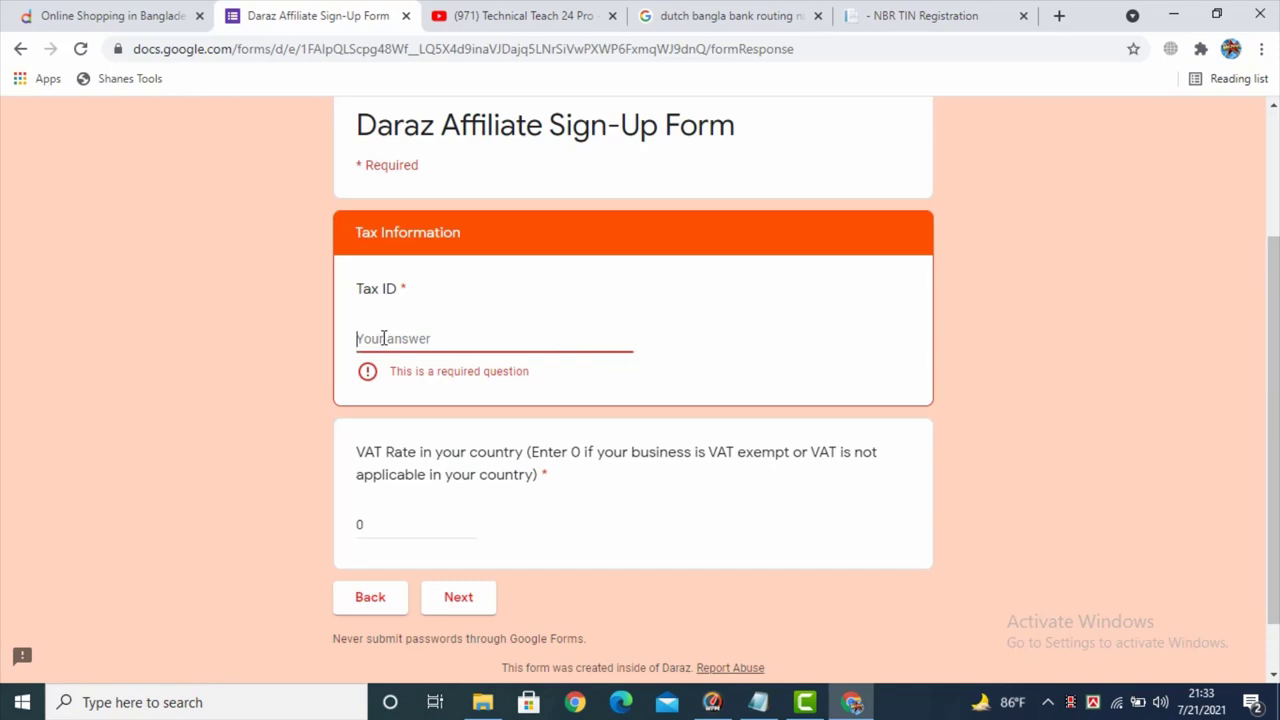
# - Fill the Tax ID with filler text and advance to the About You section
pyautogui.write('fdgdfgfdgfgf')
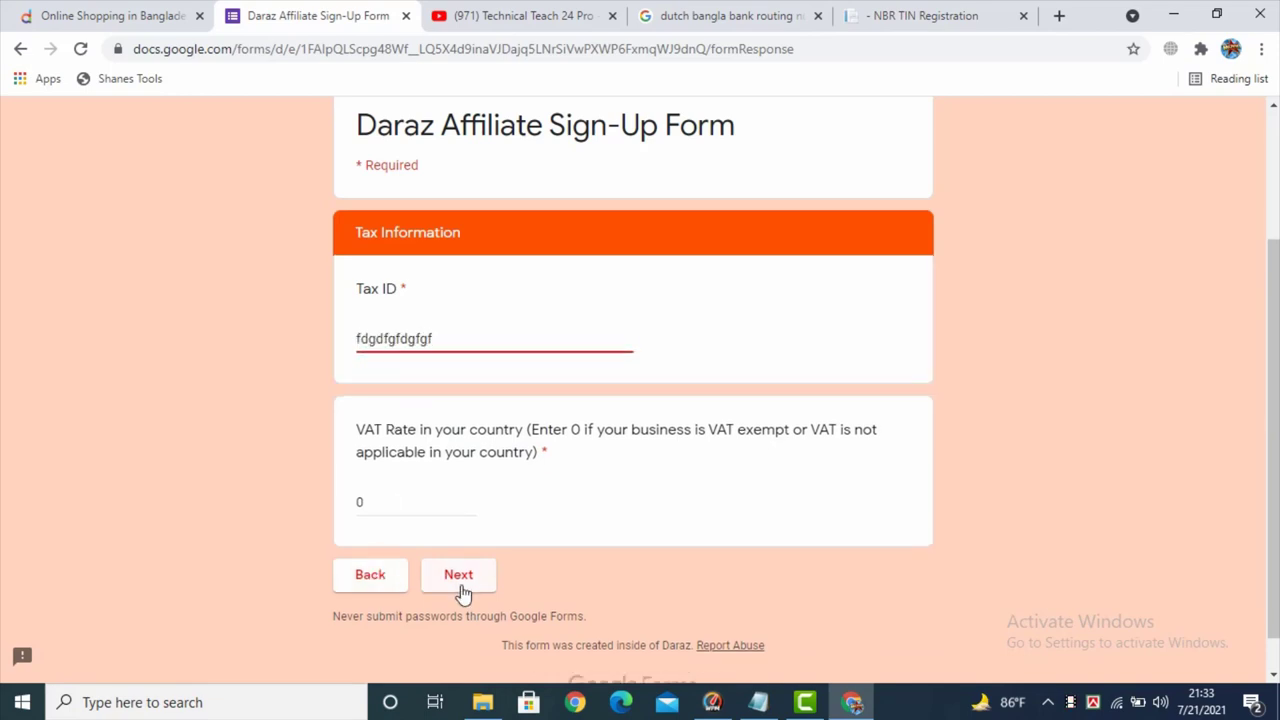
pyautogui.click(458, 578)
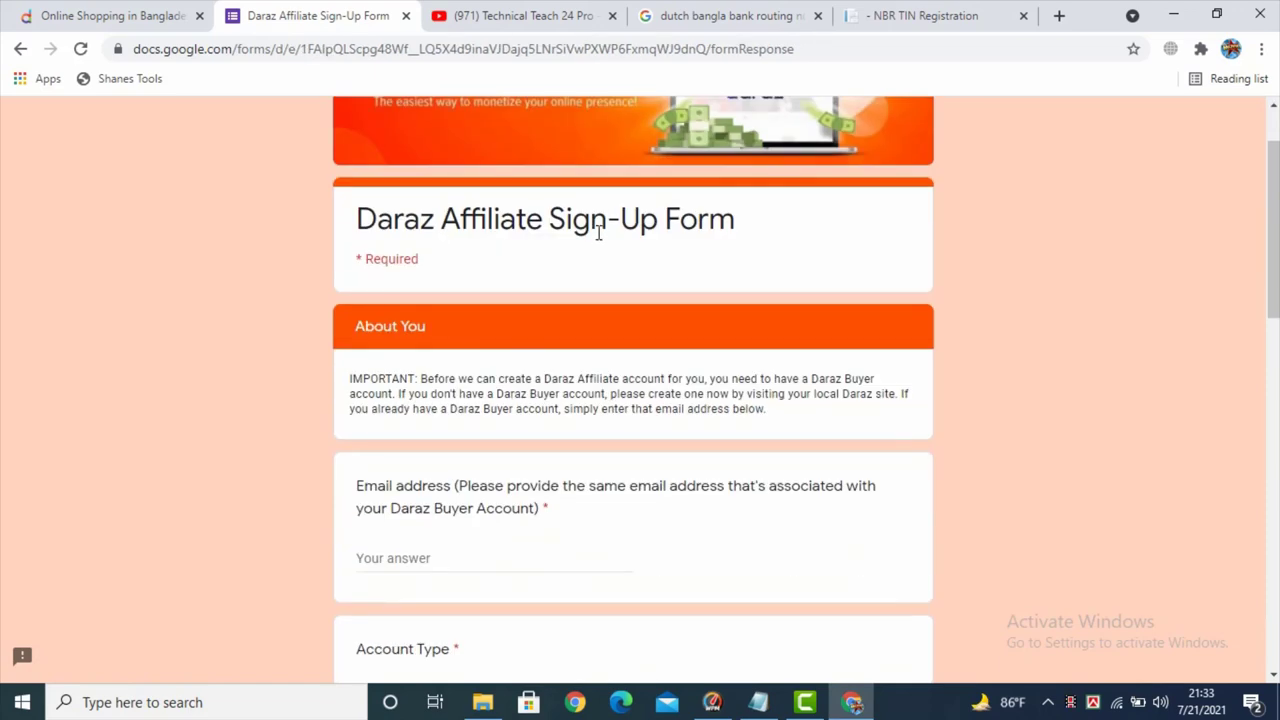
pyautogui.scroll(-2, 690, 230)
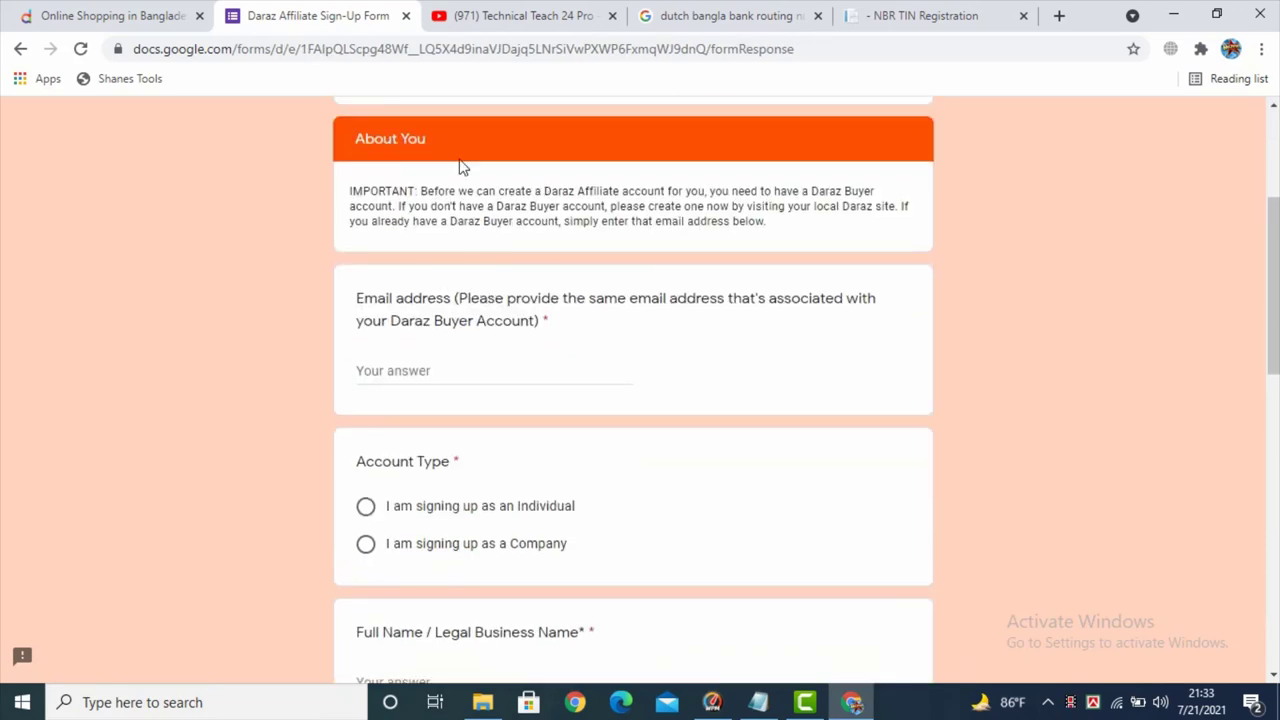
pyautogui.scroll(-1, 351, 420)
pyautogui.scroll(-4, 405, 320)
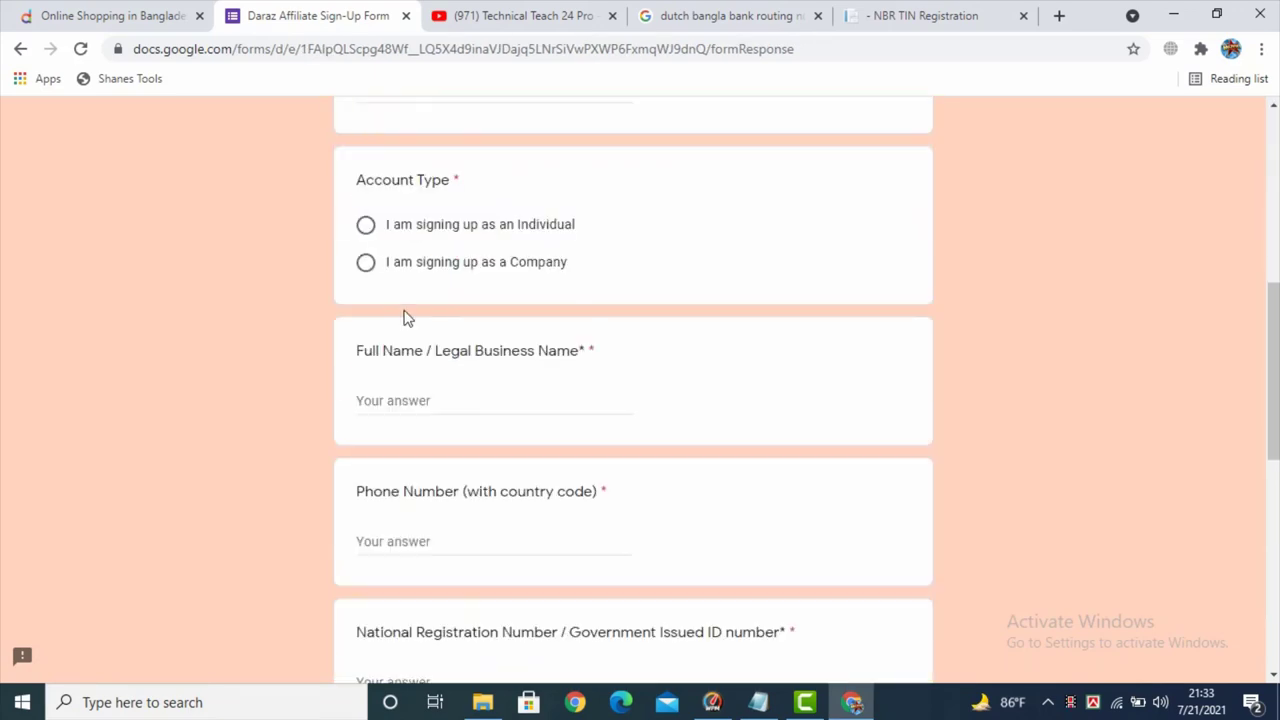
pyautogui.scroll(4, 415, 390)
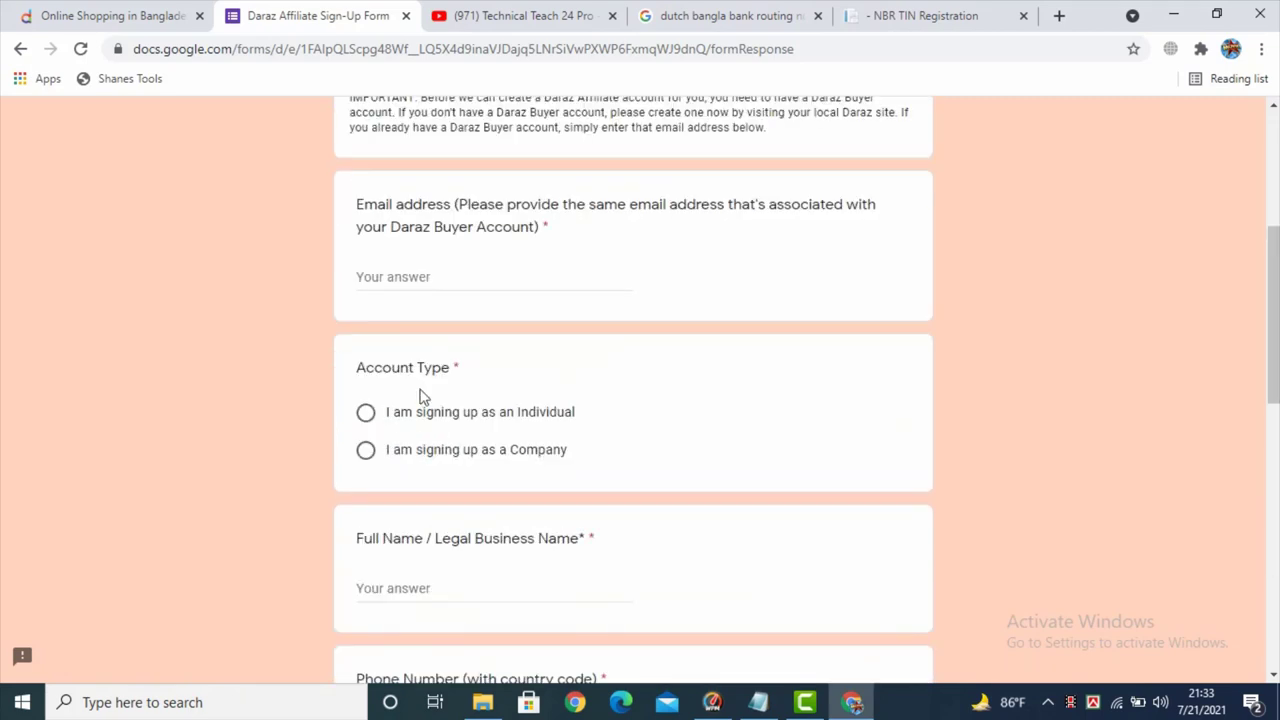
# - Fill the Email address answer with the buyer account's e-mail from Chrome autofill
pyautogui.scroll(2, 421, 389)
pyautogui.click(470, 464)
pyautogui.scroll(1, 514, 420)
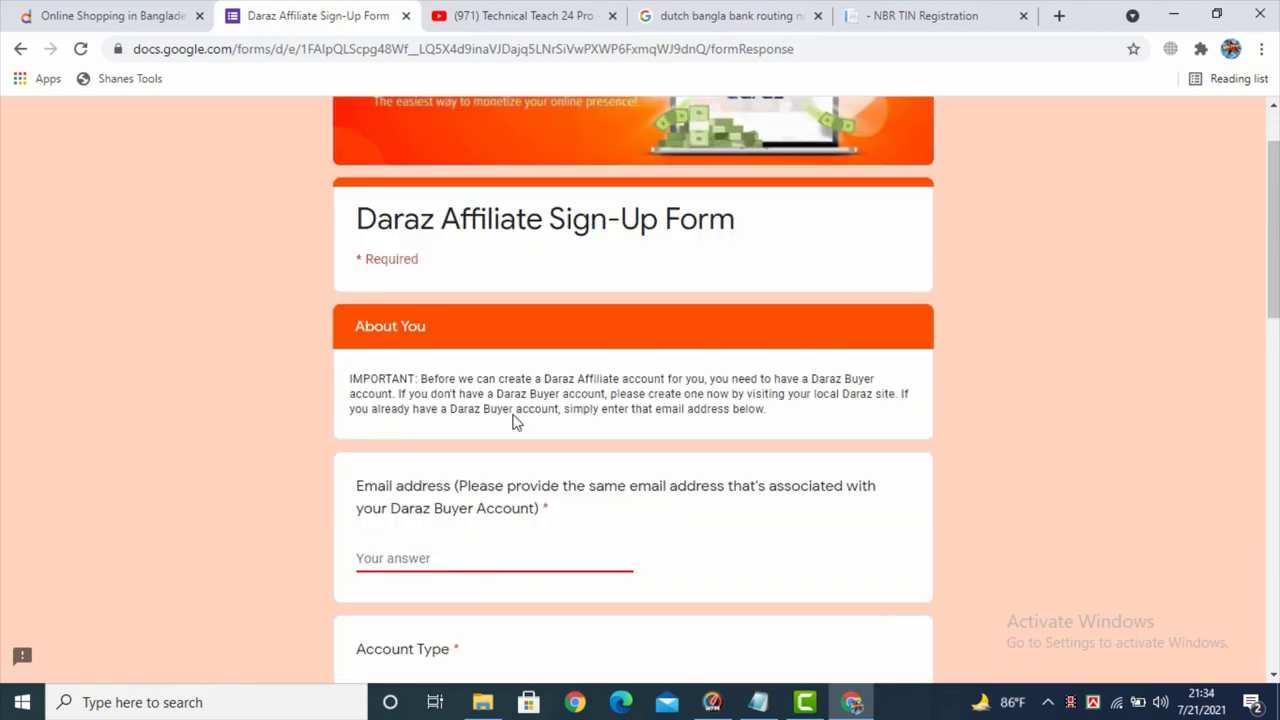
pyautogui.scroll(-1, 491, 409)
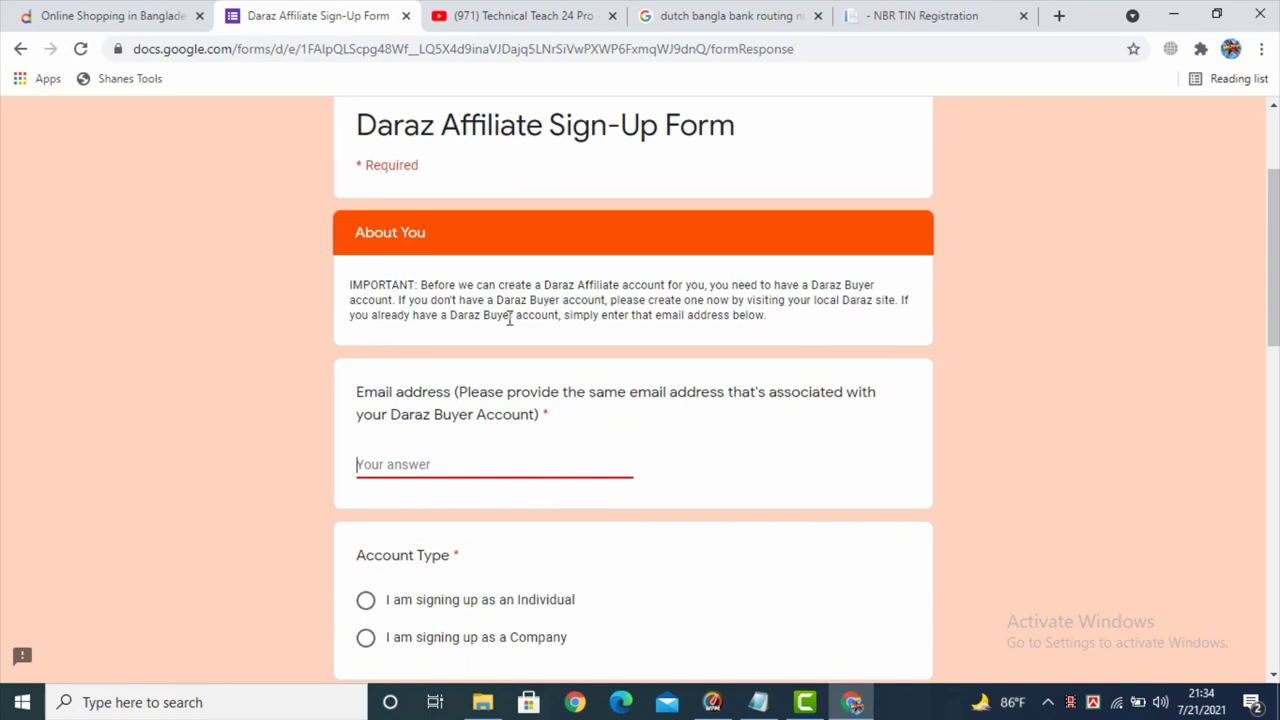
pyautogui.scroll(-1, 440, 335)
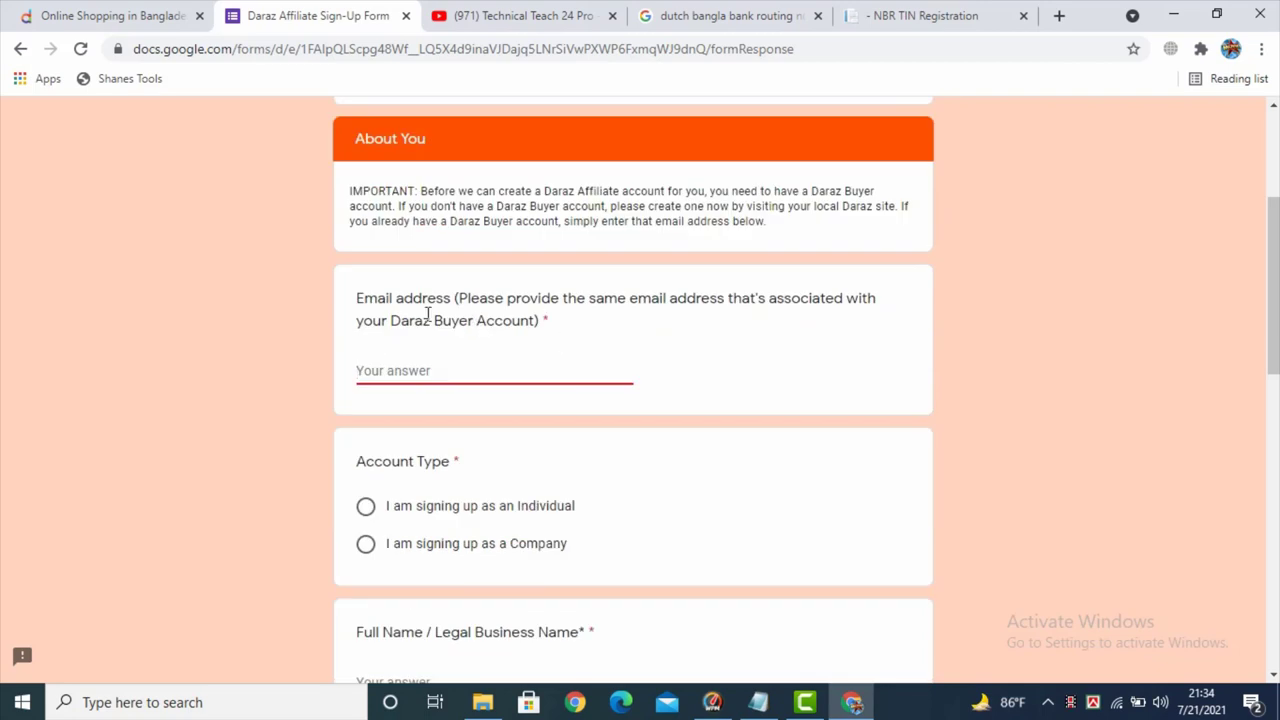
pyautogui.moveTo(357, 298); pyautogui.dragTo(455, 298)
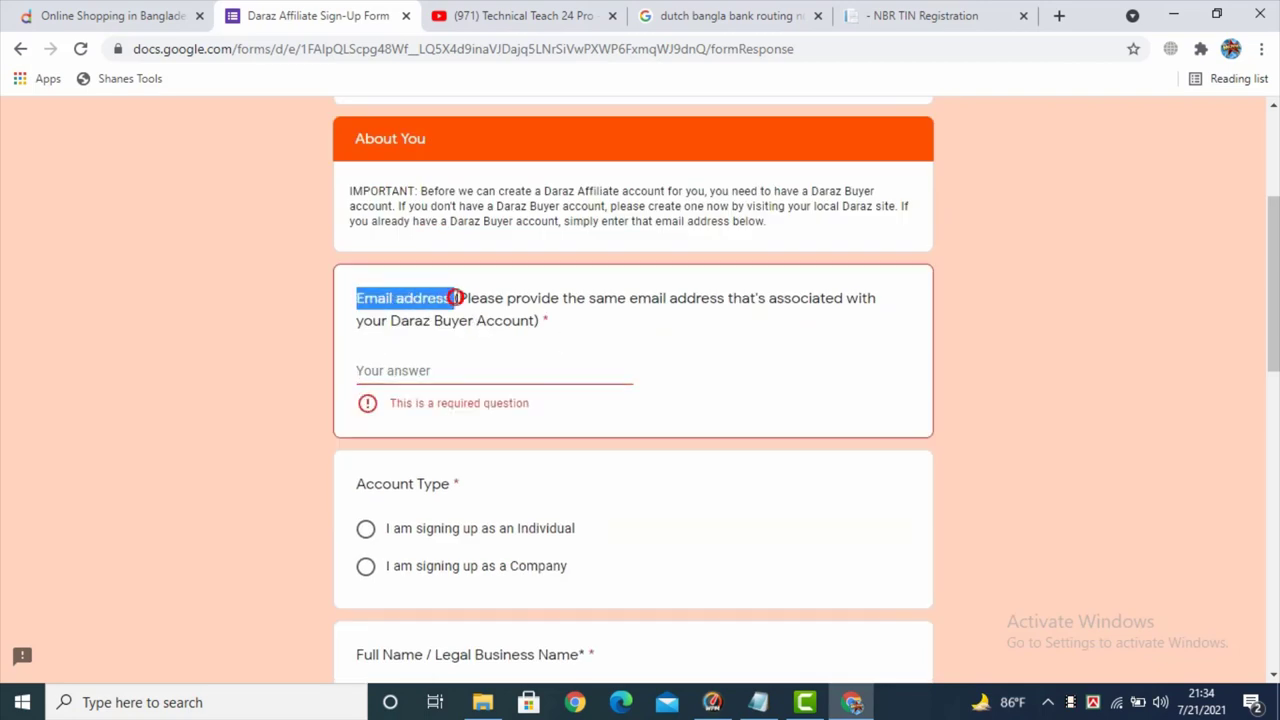
pyautogui.click(414, 371)
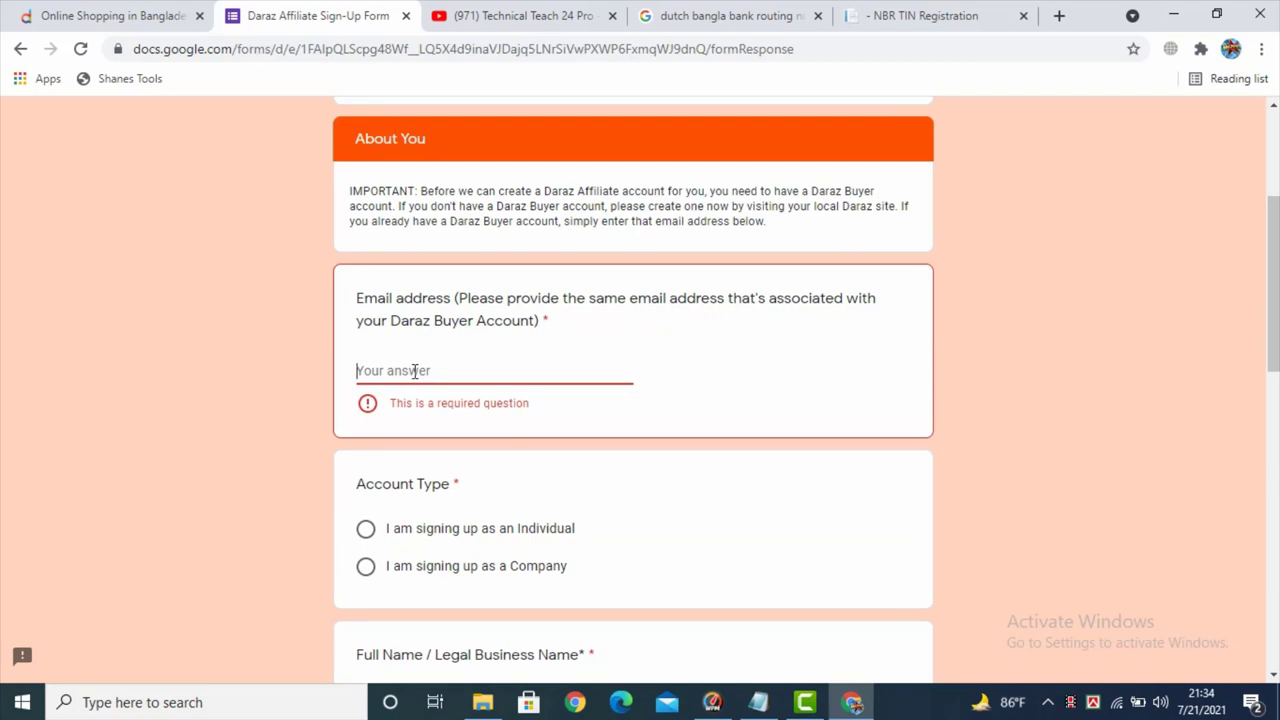
pyautogui.write('a')
pyautogui.click(588, 428)
pyautogui.scroll(-2, 363, 400)
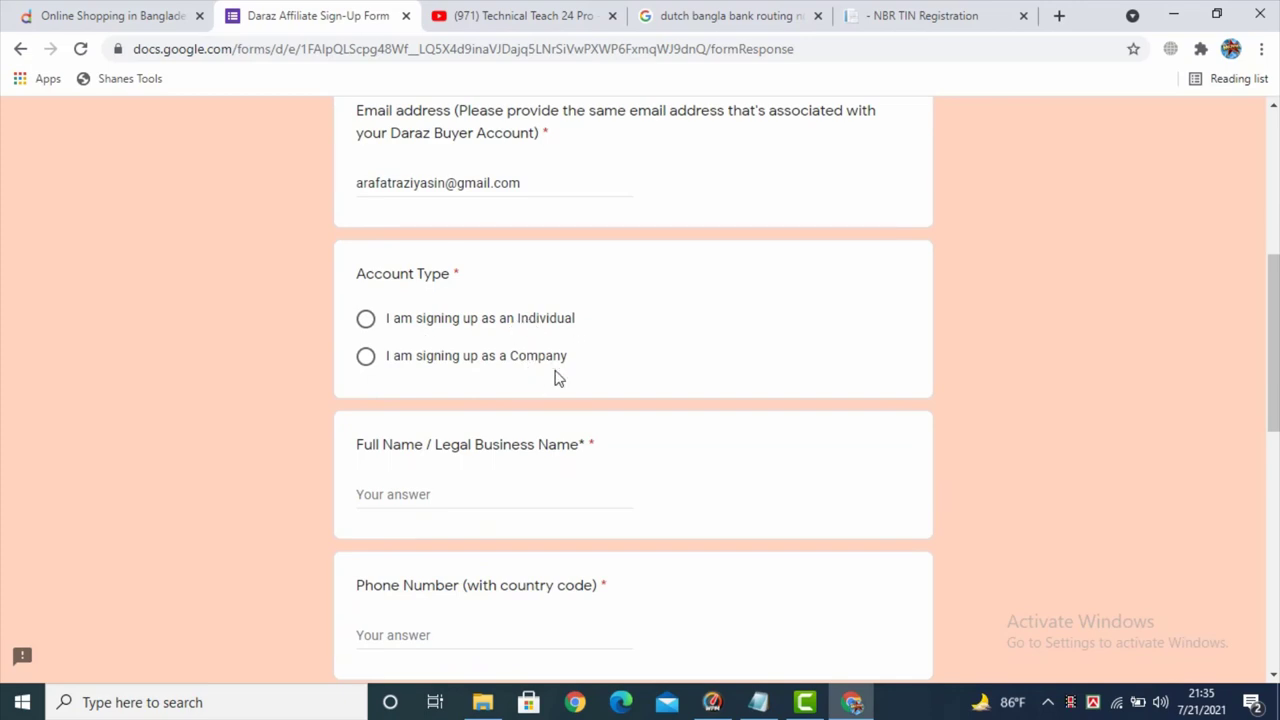
# - Choose 'I am signing up as an Individual' and enter the applicant's full name
pyautogui.scroll(1, 557, 377)
pyautogui.click(367, 413)
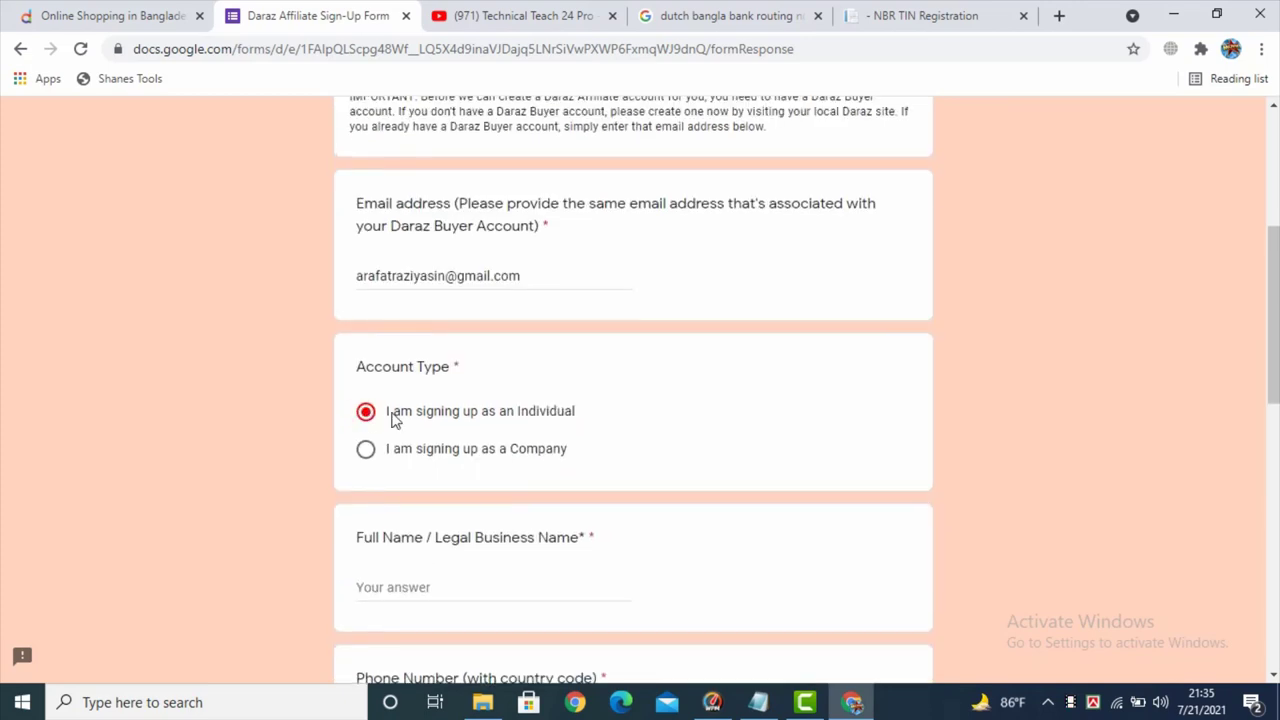
pyautogui.scroll(-2, 393, 420)
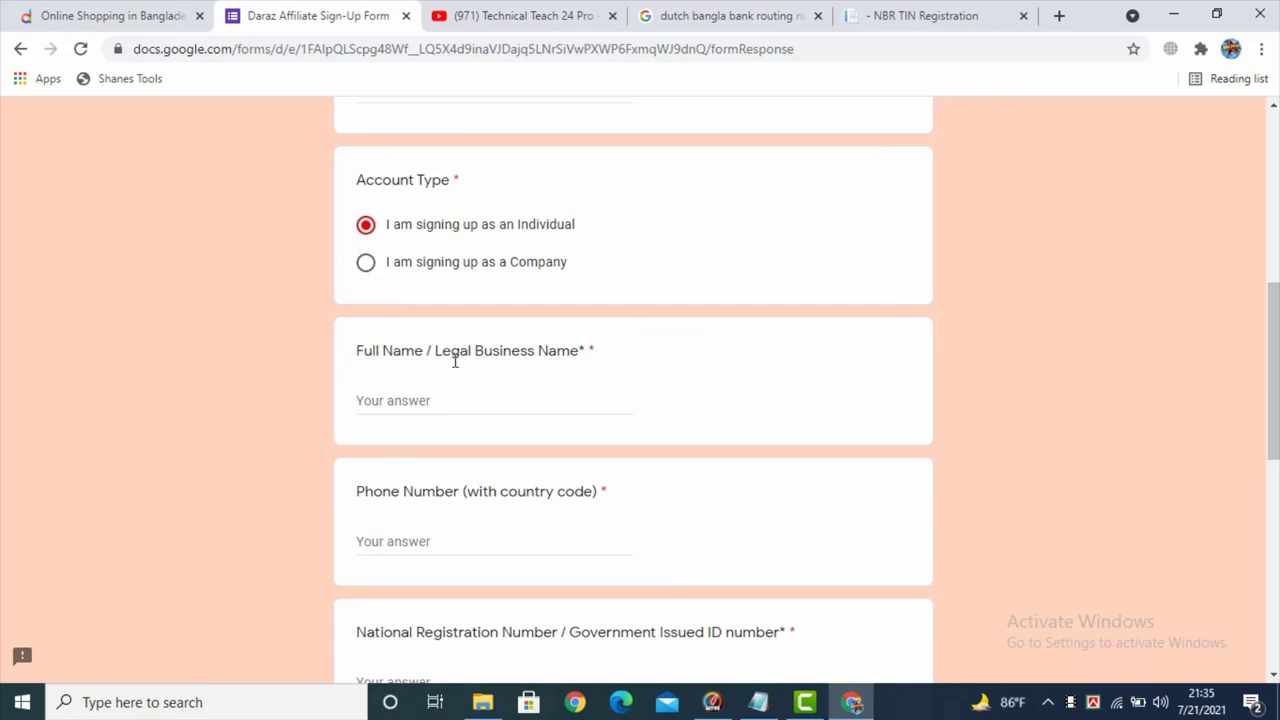
pyautogui.moveTo(443, 352); pyautogui.dragTo(578, 350)
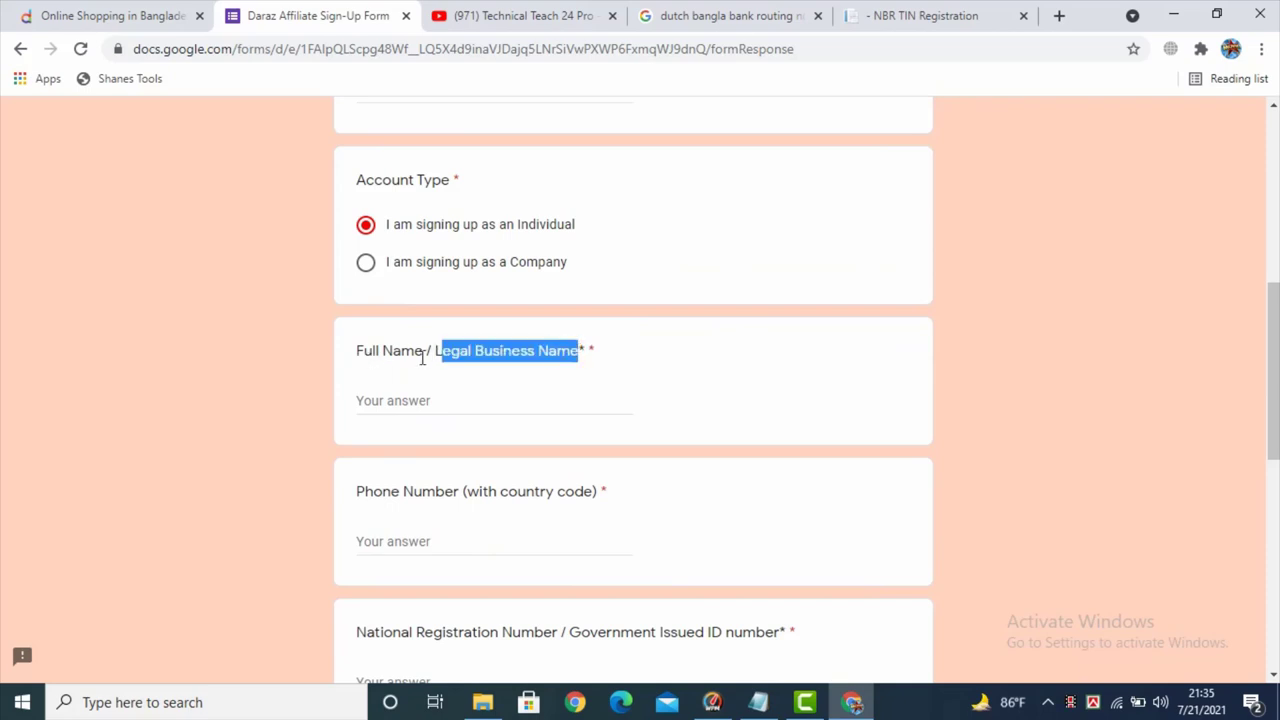
pyautogui.click(408, 400)
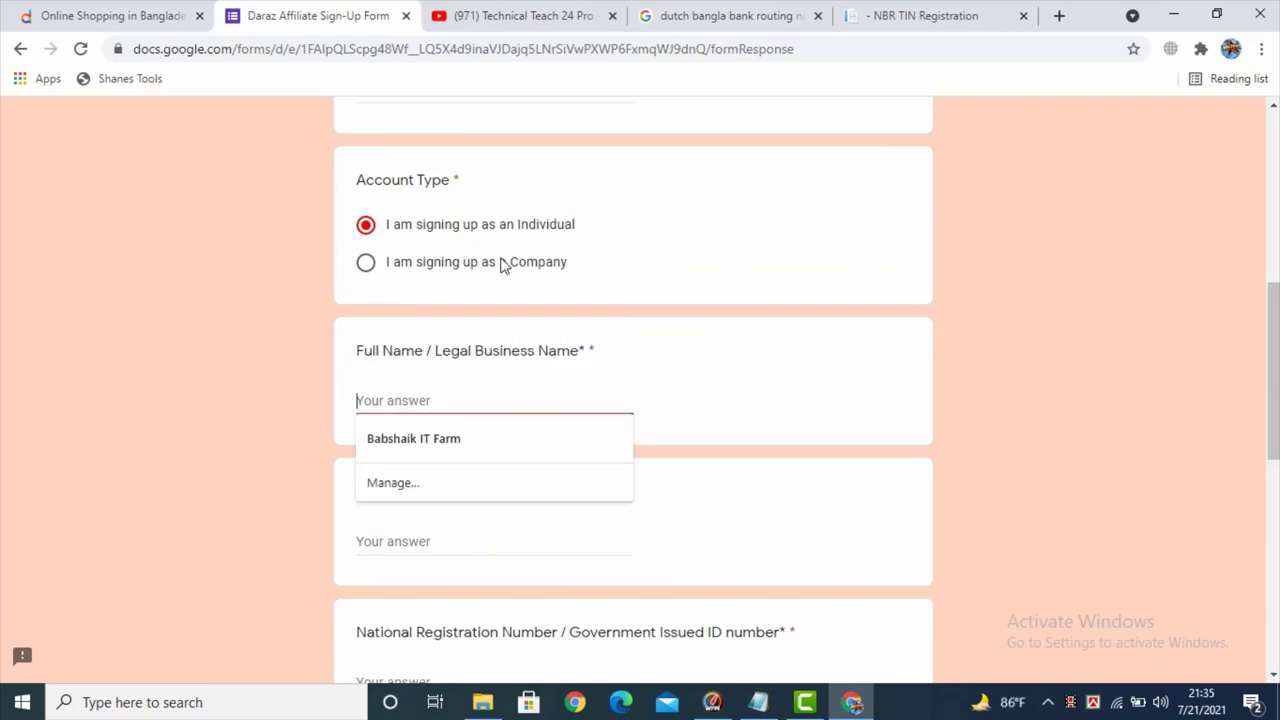
pyautogui.click(741, 389)
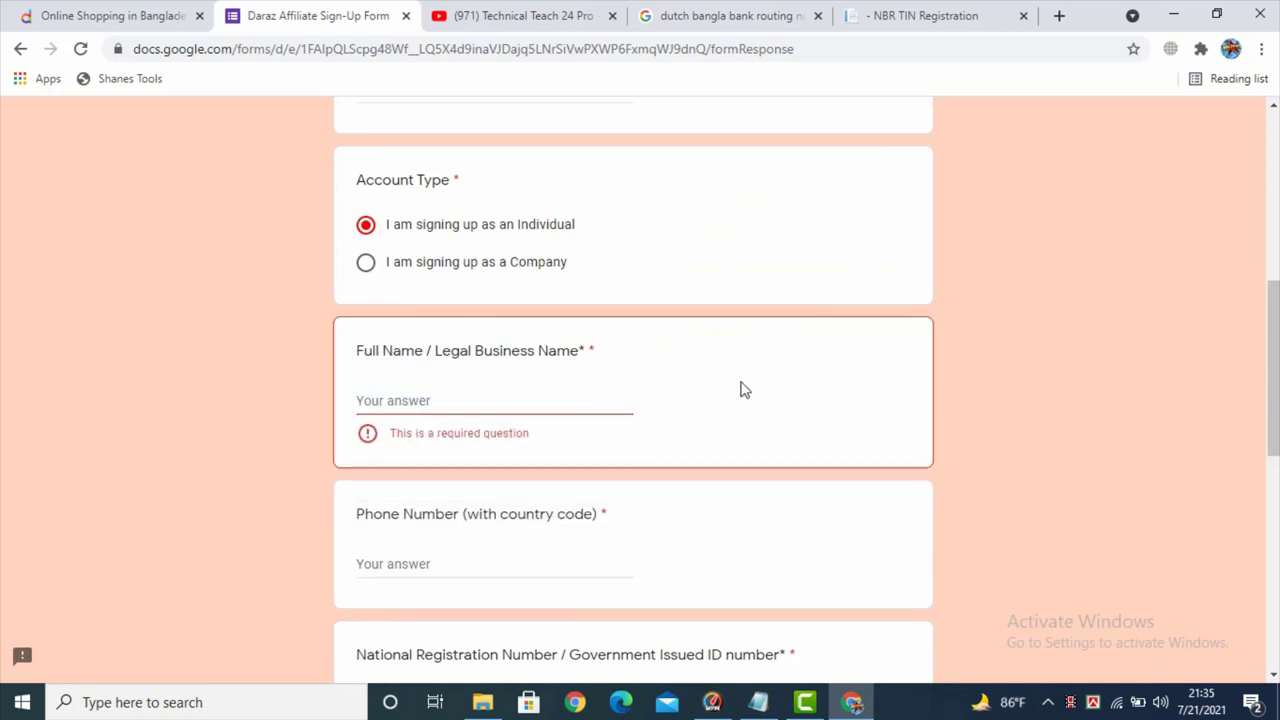
pyautogui.click(434, 397)
# - Paste the phone number with country code and the national ID number into their answers
pyautogui.scroll(-1, 490, 442)
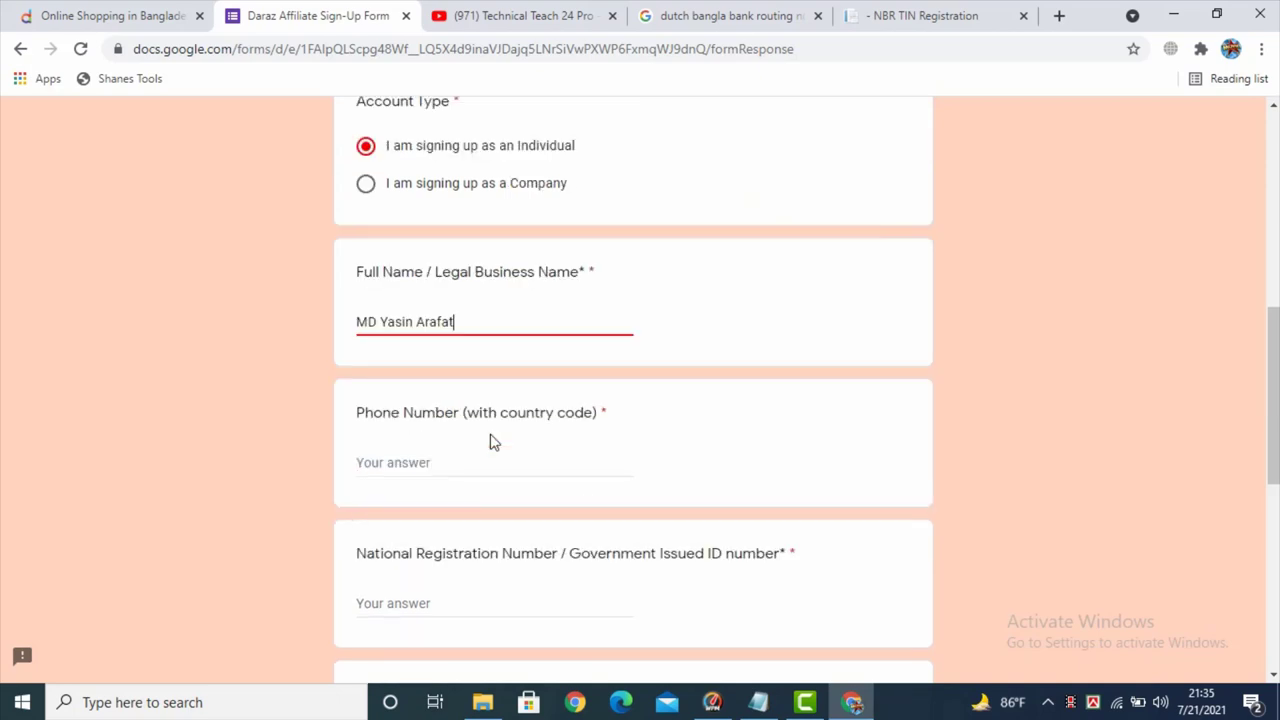
pyautogui.scroll(-1, 490, 442)
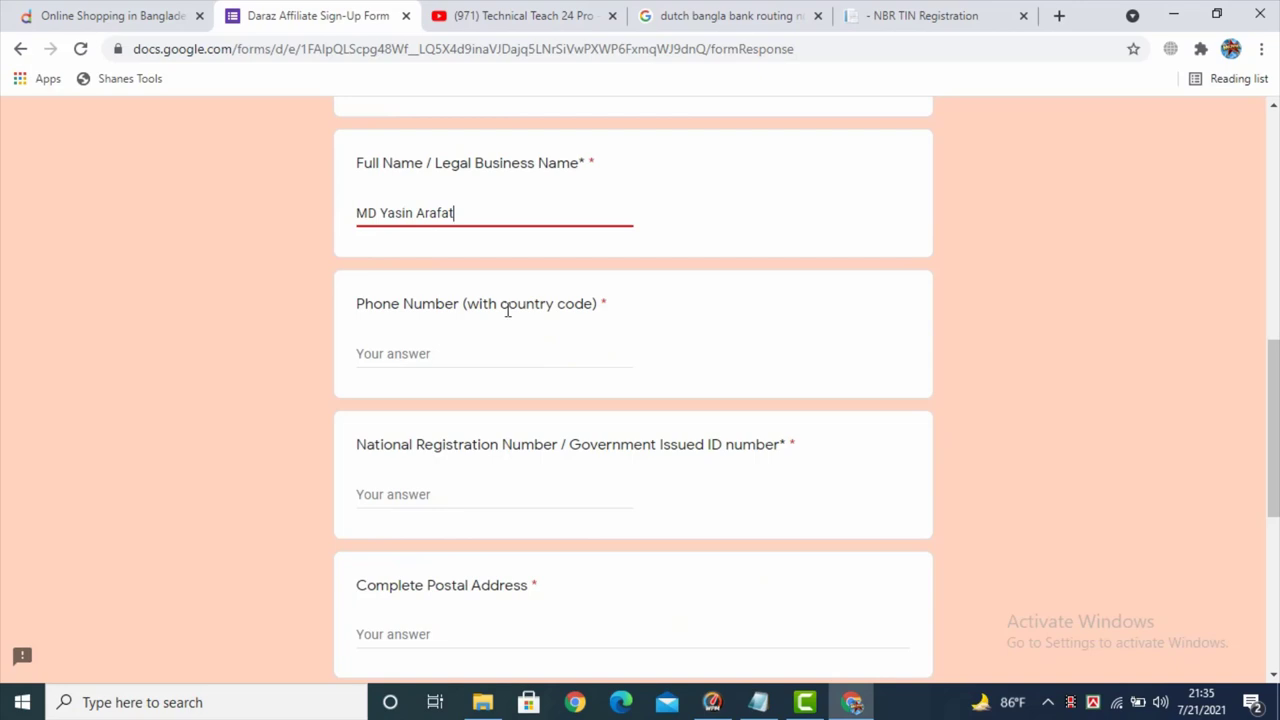
pyautogui.moveTo(466, 305); pyautogui.dragTo(580, 305)
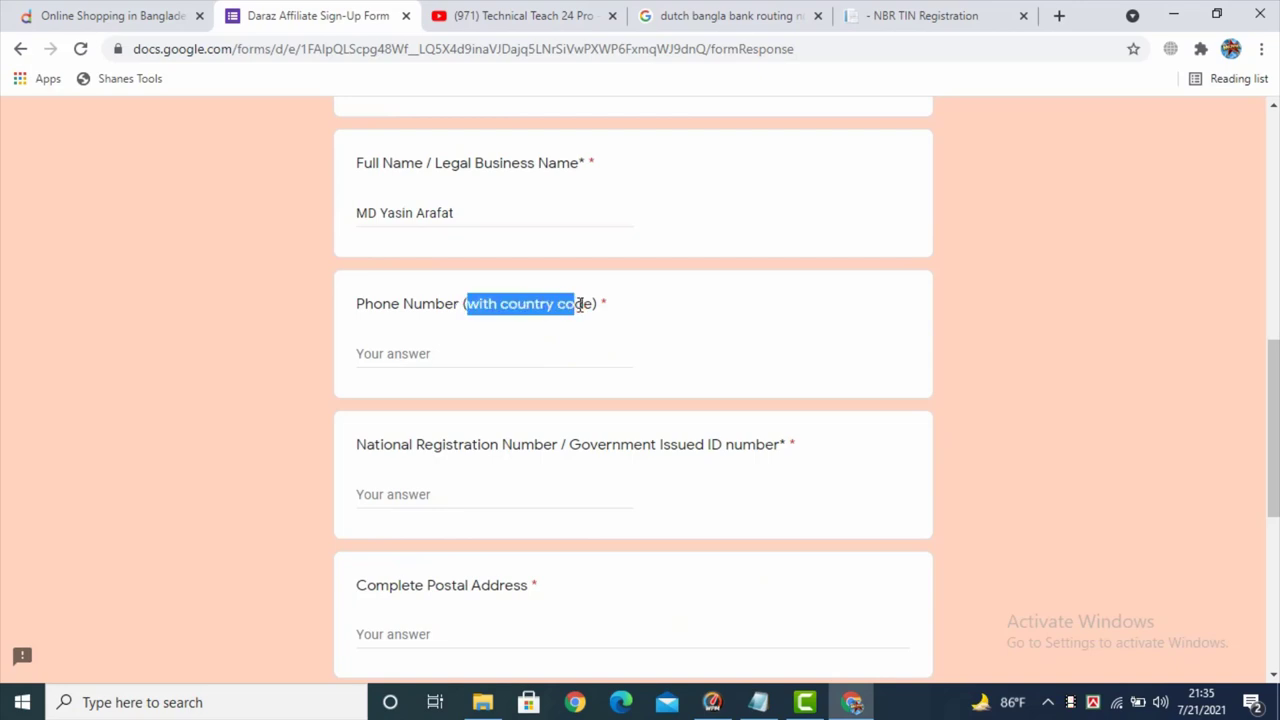
pyautogui.click(419, 355)
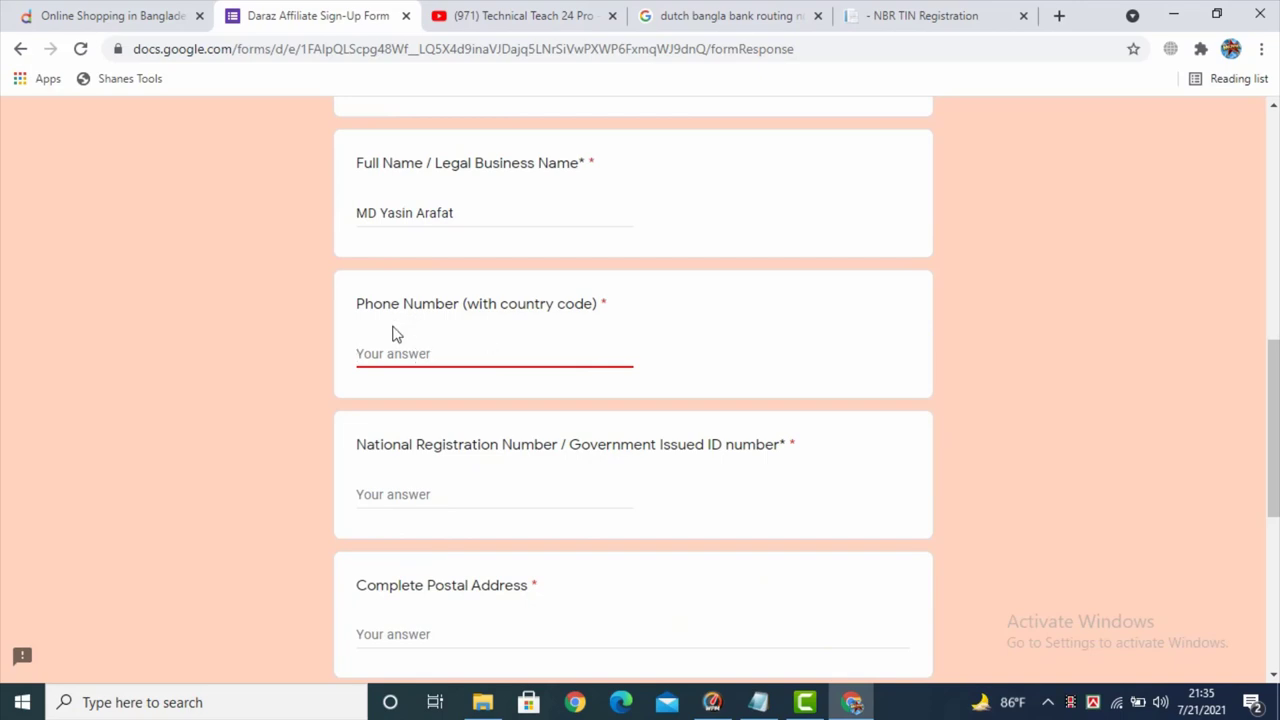
pyautogui.hotkey('ctrl', 'v')
pyautogui.scroll(-1, 449, 360)
pyautogui.moveTo(357, 350); pyautogui.dragTo(553, 352)
pyautogui.click(421, 400)
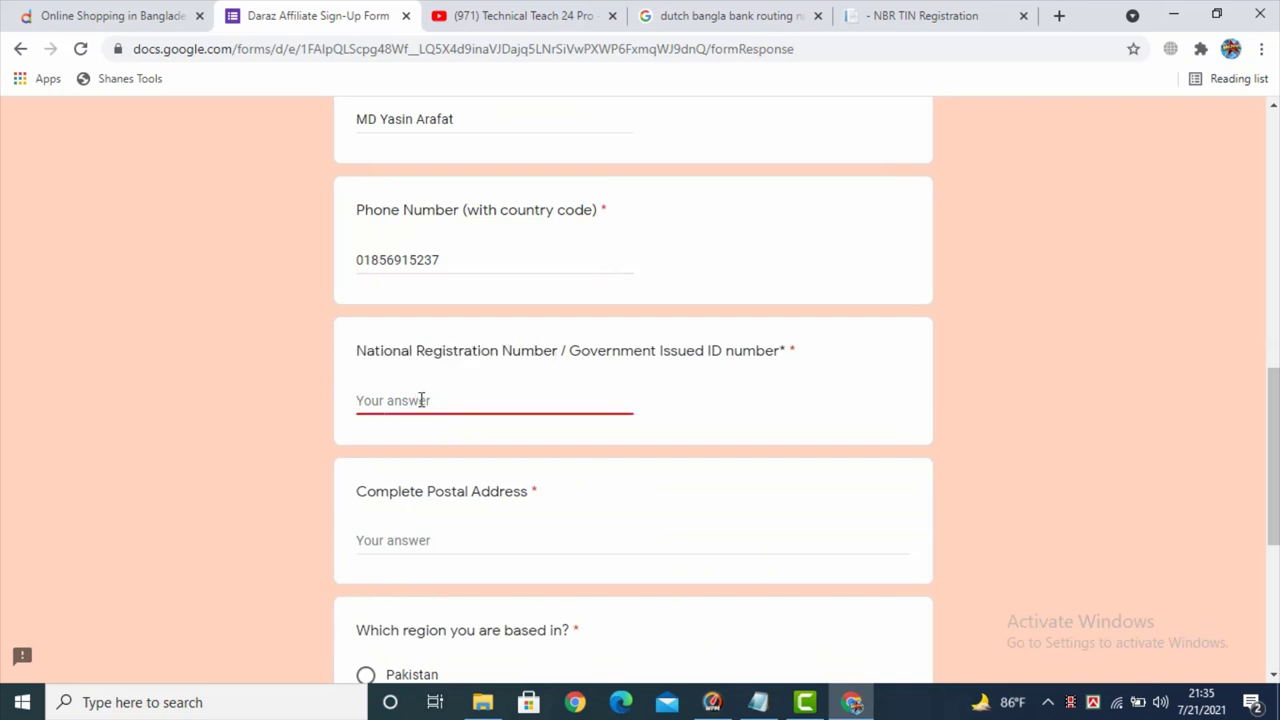
pyautogui.hotkey('ctrl', 'v')
# - Paste the applicant's address into the Complete Postal Address answer
pyautogui.scroll(-2, 421, 400)
pyautogui.click(417, 351)
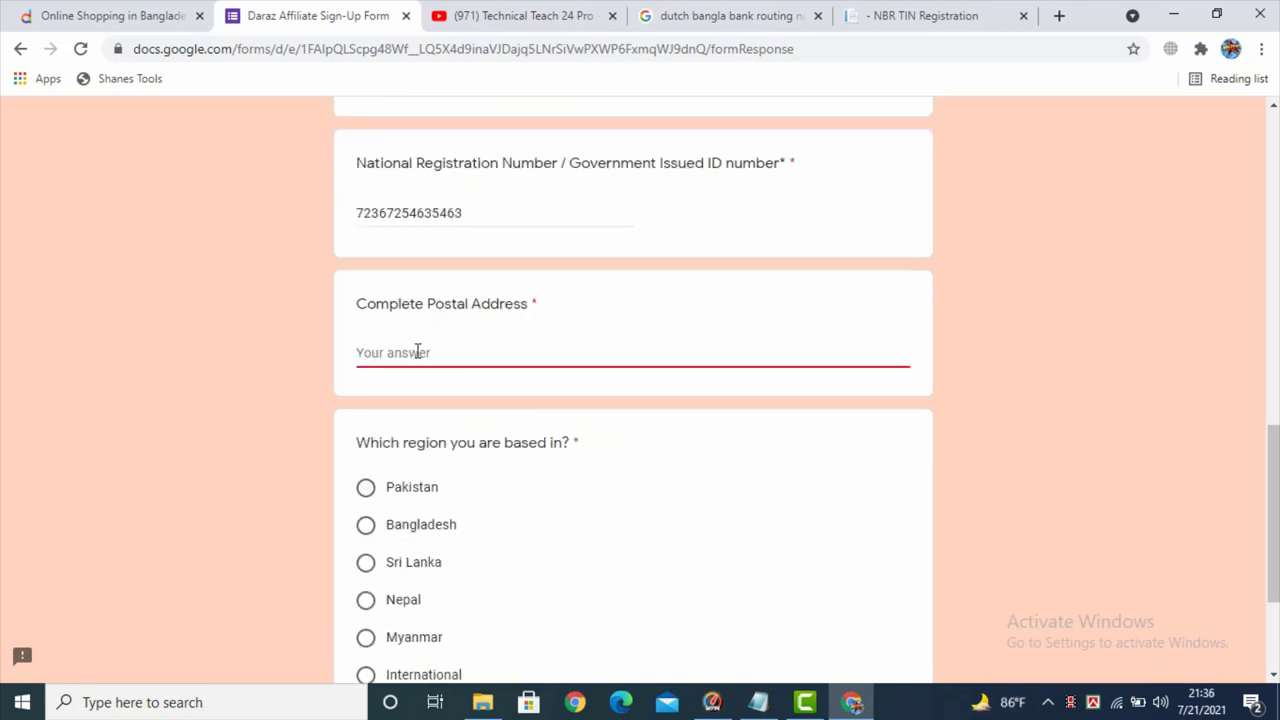
pyautogui.scroll(1, 491, 423)
pyautogui.scroll(-1, 435, 404)
pyautogui.scroll(-2, 405, 352)
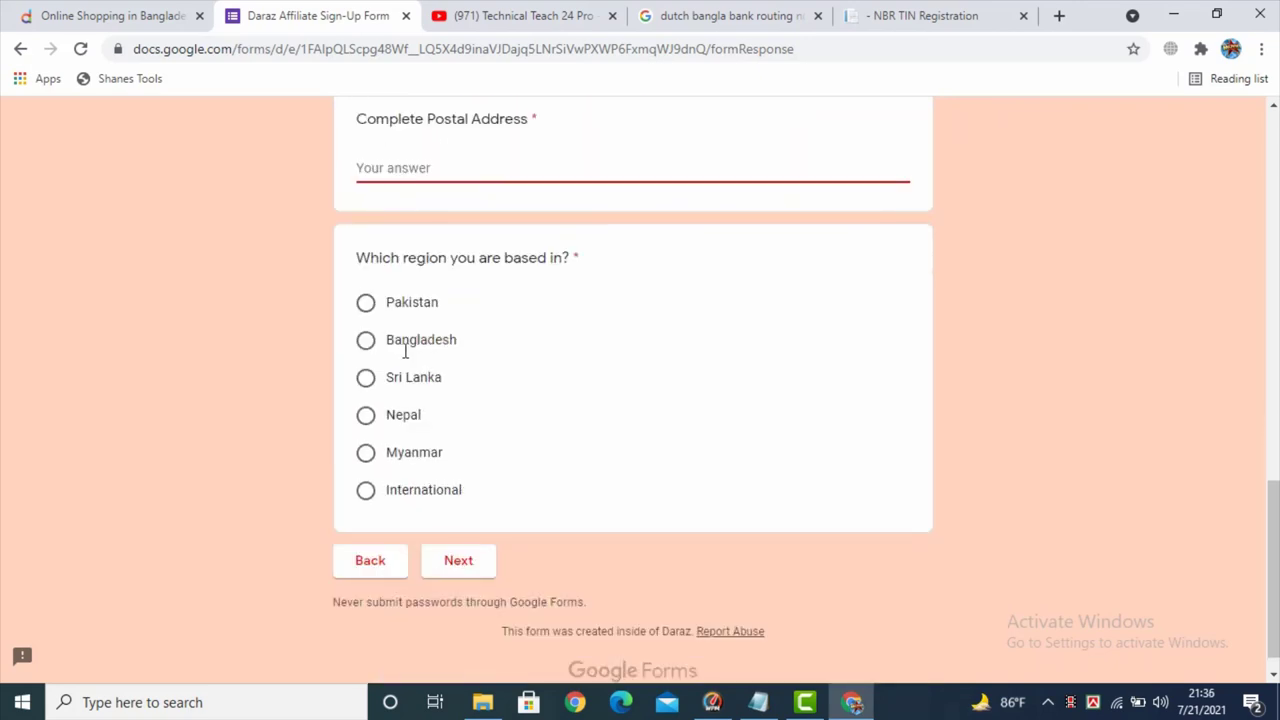
pyautogui.scroll(2, 406, 343)
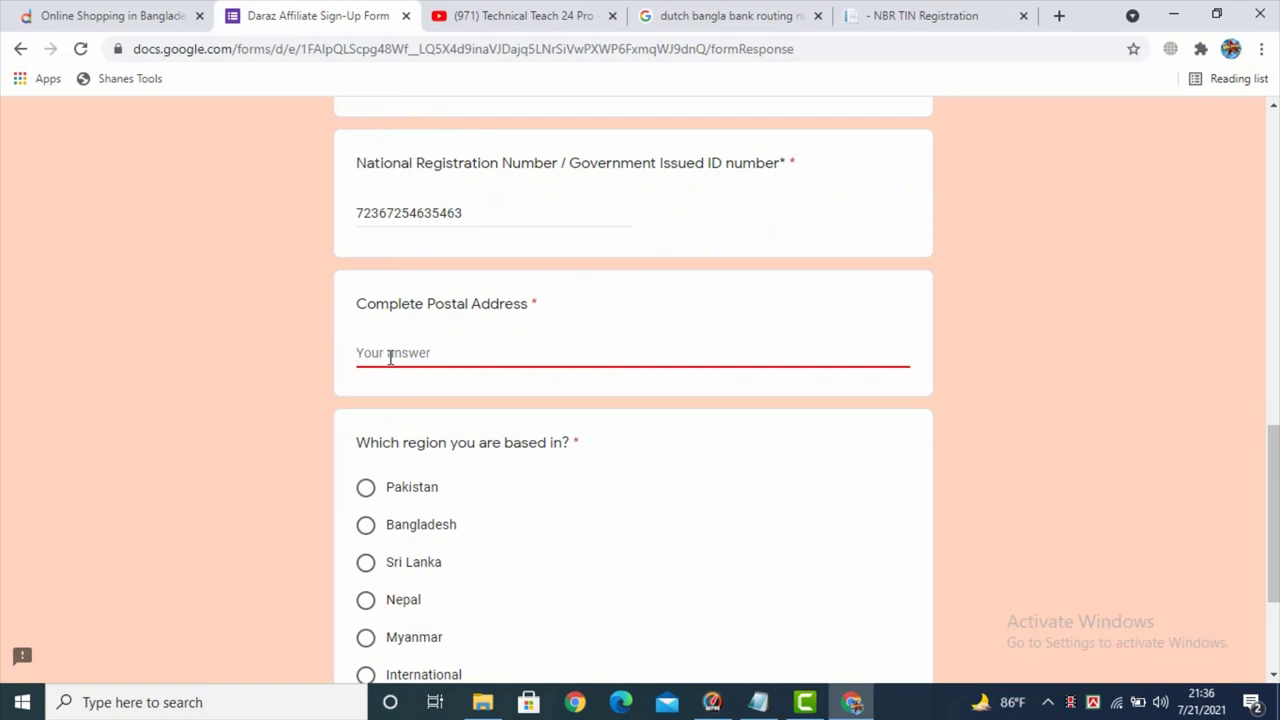
pyautogui.write('Dhaka-1230')
# - Check the pasted address text and choose Bangladesh as the applicant's region
pyautogui.moveTo(463, 357); pyautogui.dragTo(360, 357)
pyautogui.click(358, 357)
pyautogui.click(437, 357)
pyautogui.scroll(-2, 430, 350)
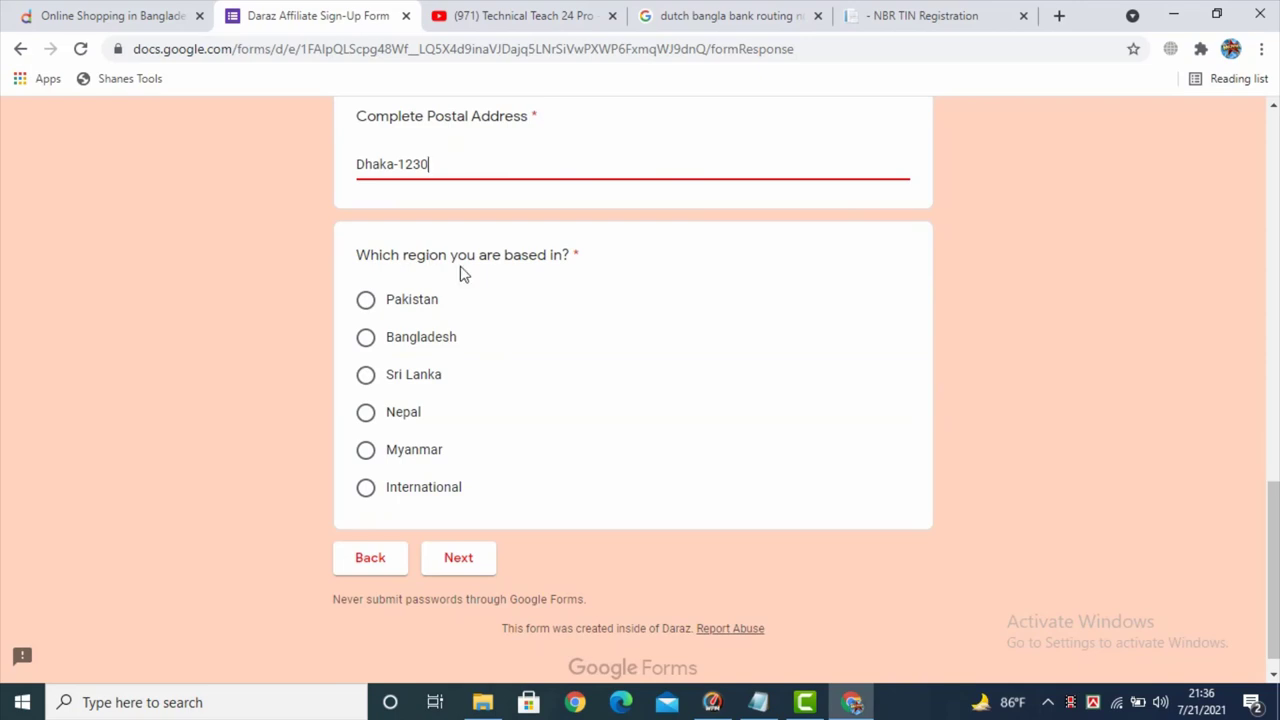
pyautogui.click(366, 340)
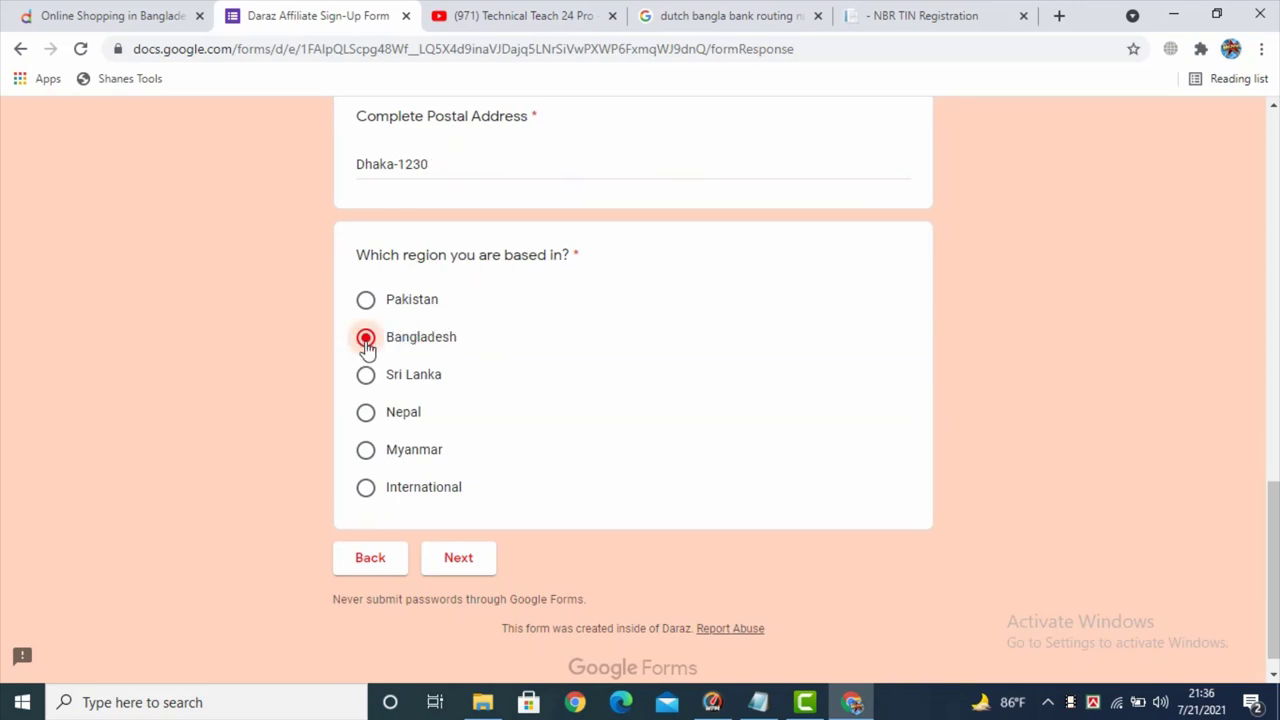
# - Advance to the Terms & Conditions - Bangladesh page and answer YES to agreeing
pyautogui.click(459, 562)
pyautogui.scroll(-2, 480, 346)
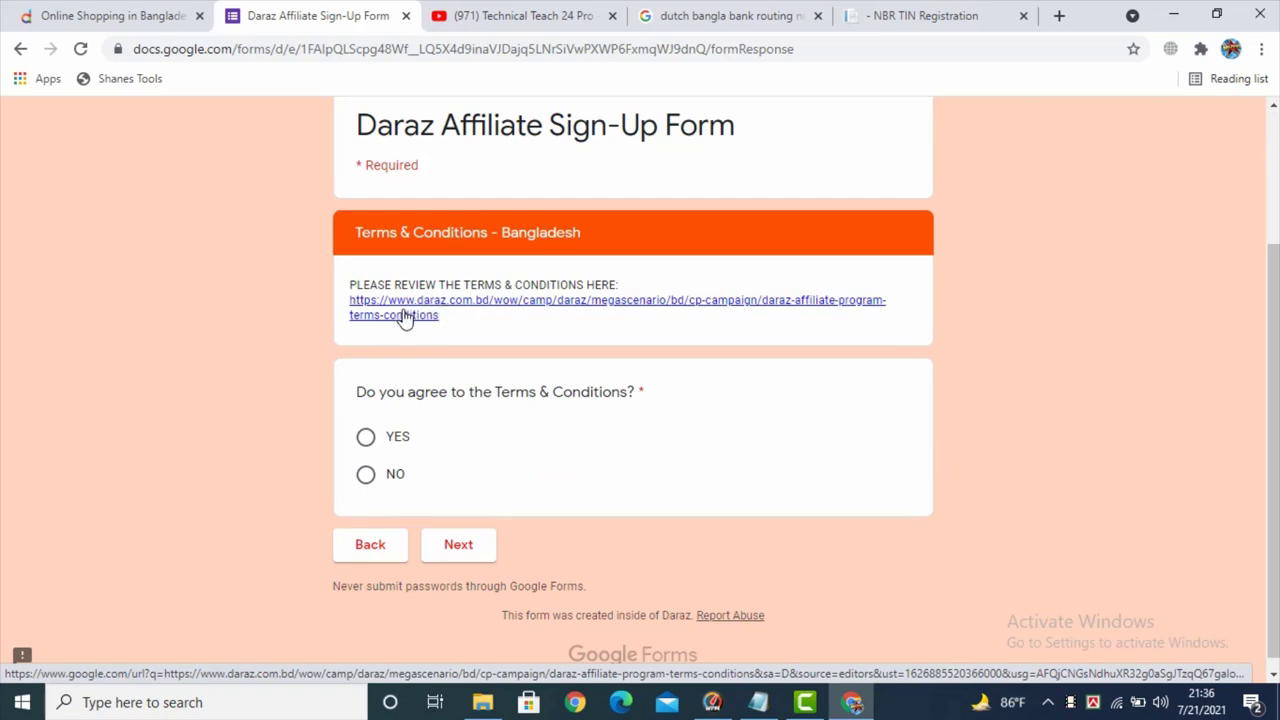
pyautogui.scroll(-1, 405, 317)
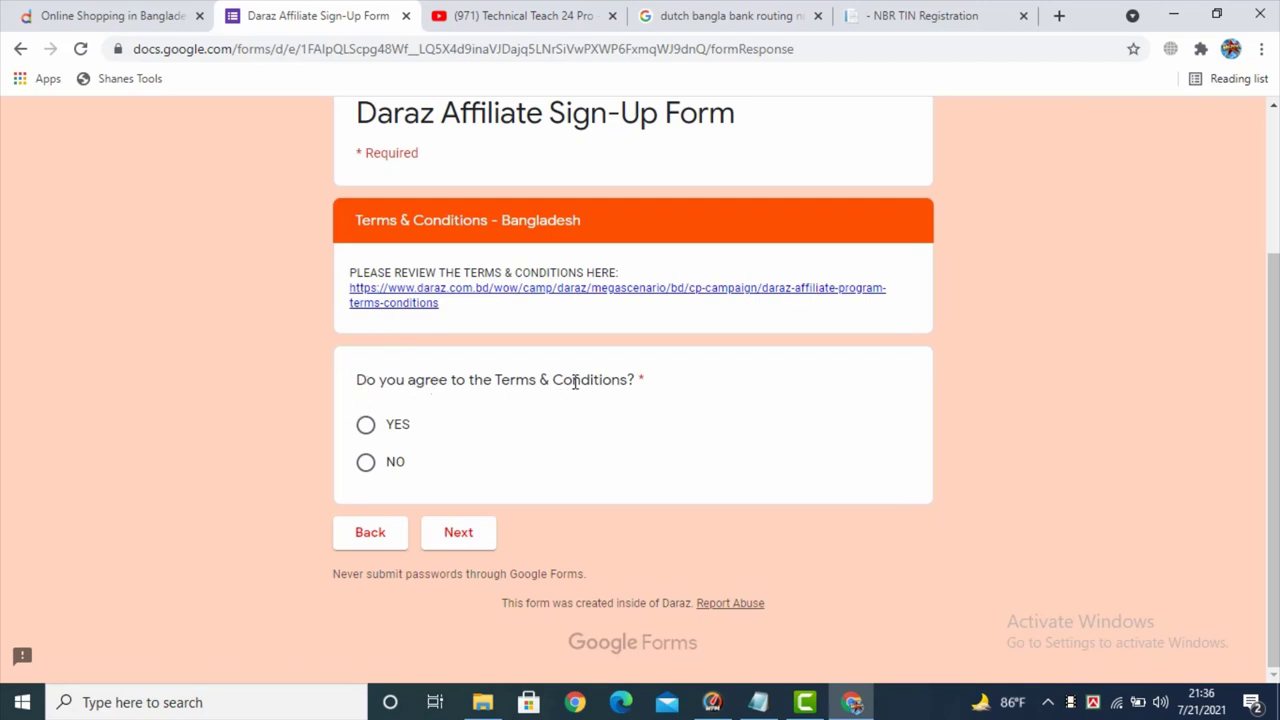
pyautogui.click(367, 426)
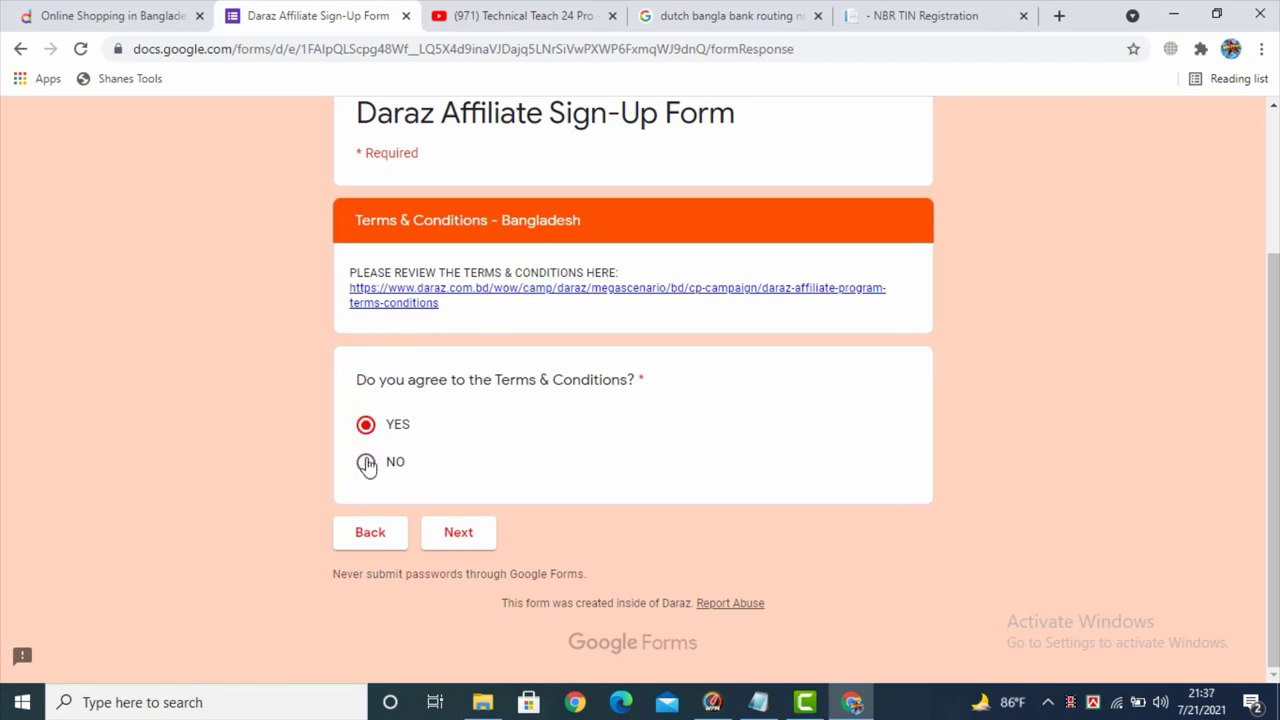
# - Advance to the form's final submit page, then switch to the Technical Teach 24 Pro YouTube tab
pyautogui.click(450, 538)
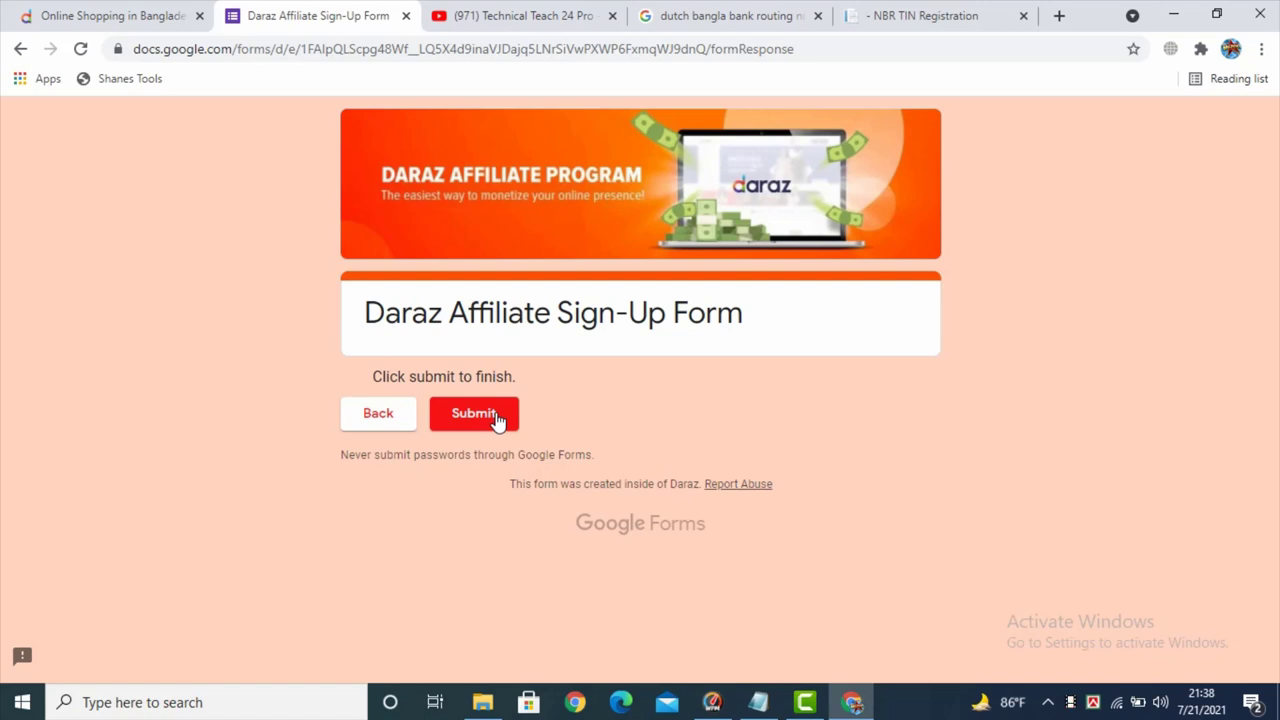
pyautogui.click(521, 15)
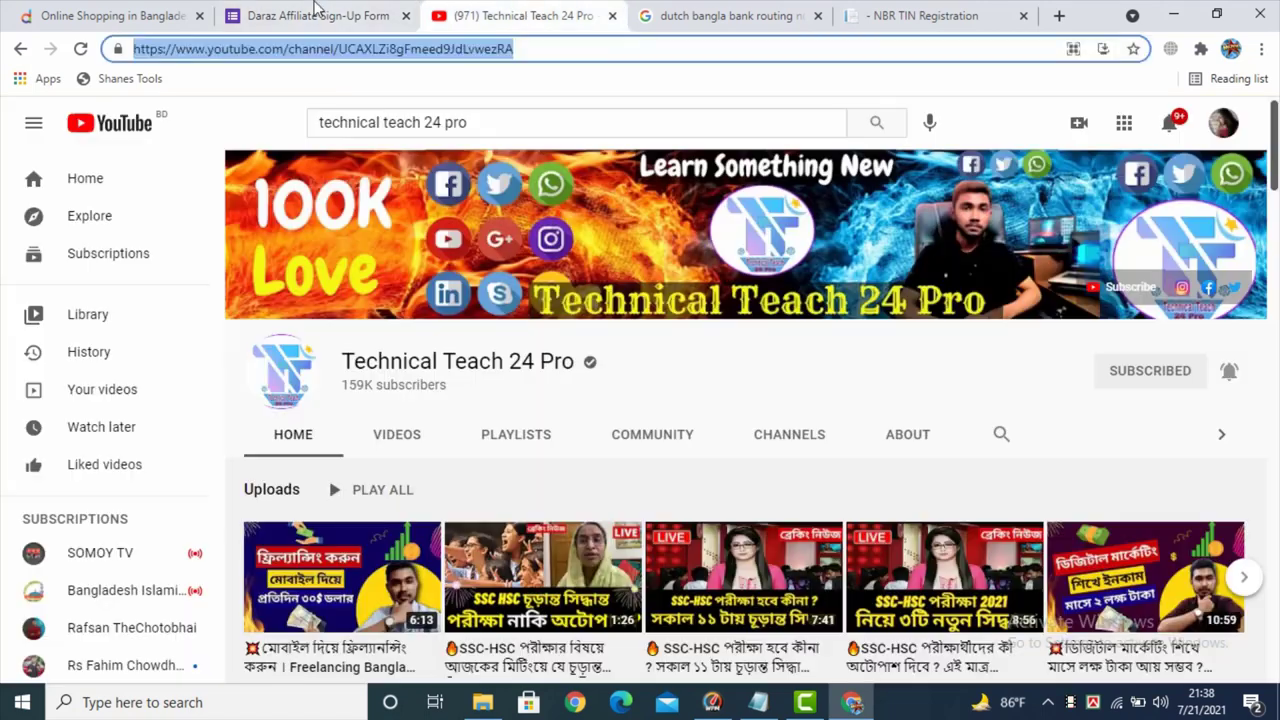
# - Return to the Daraz Affiliate Sign-Up Form tab at its final page
pyautogui.click(304, 12)
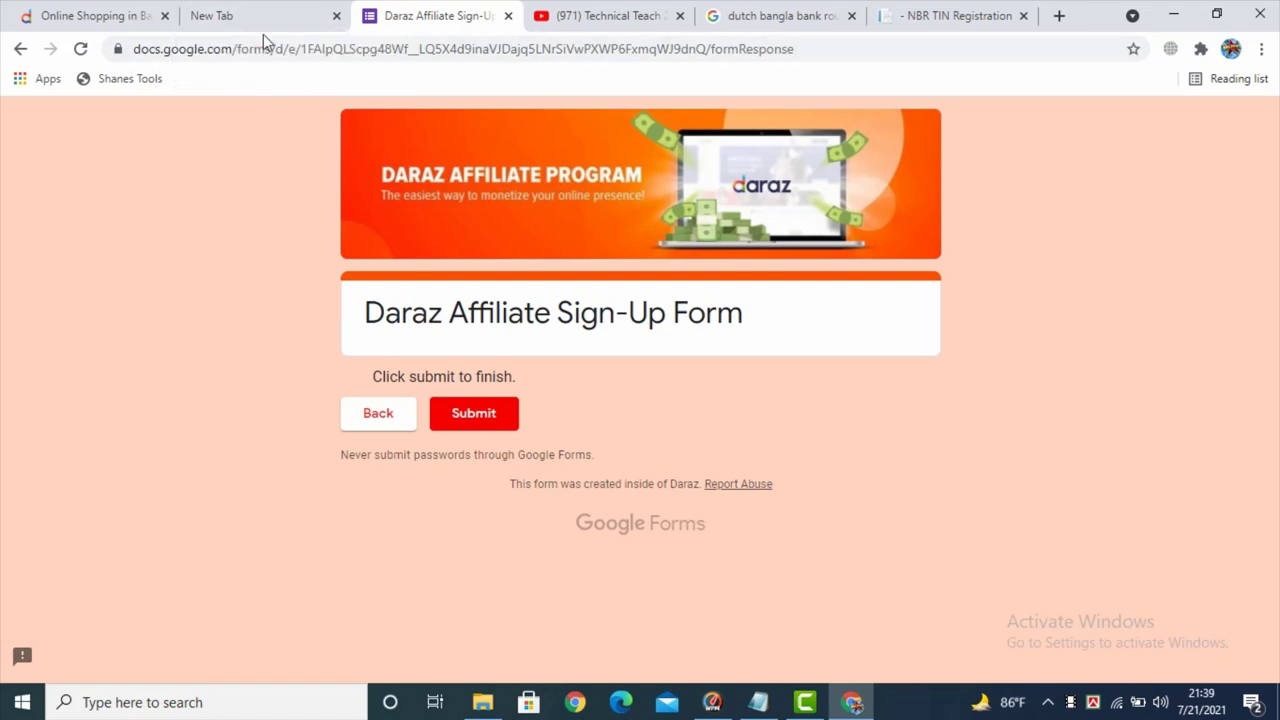
# - Load adstream.daraz.com.bd in the new tab, reaching the Daraz login page
pyautogui.click(229, 16)
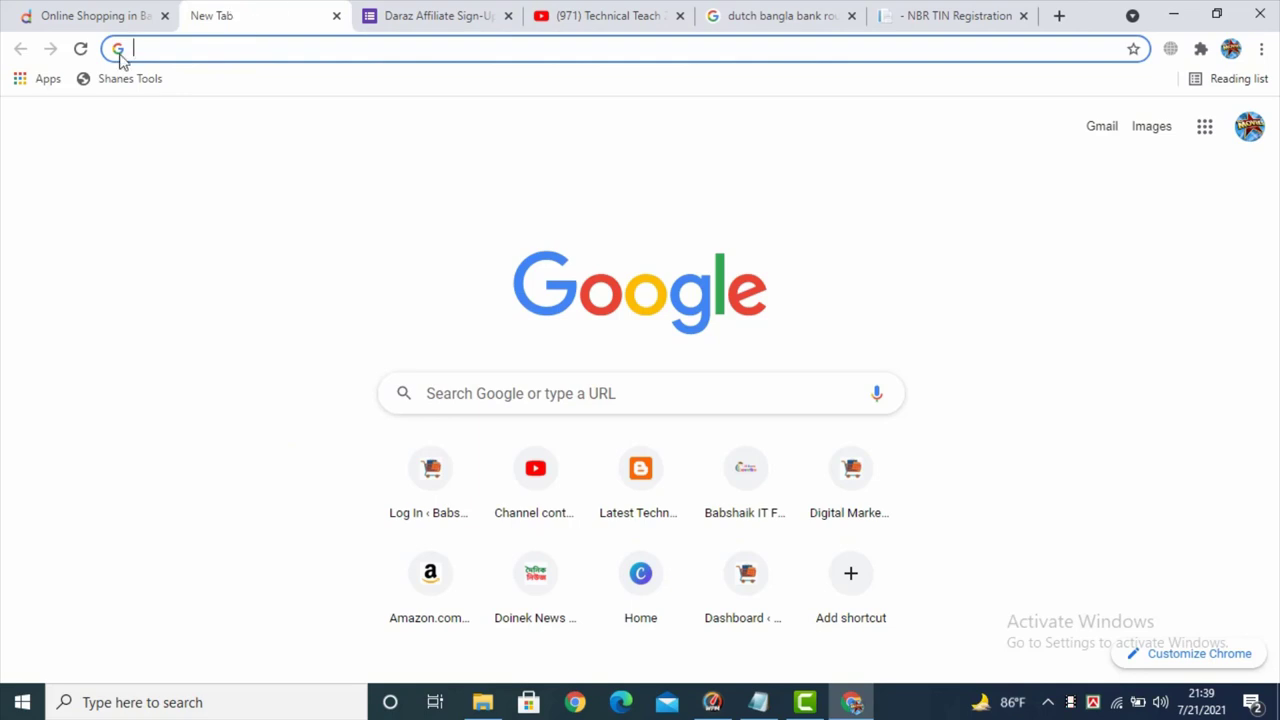
pyautogui.click(193, 45)
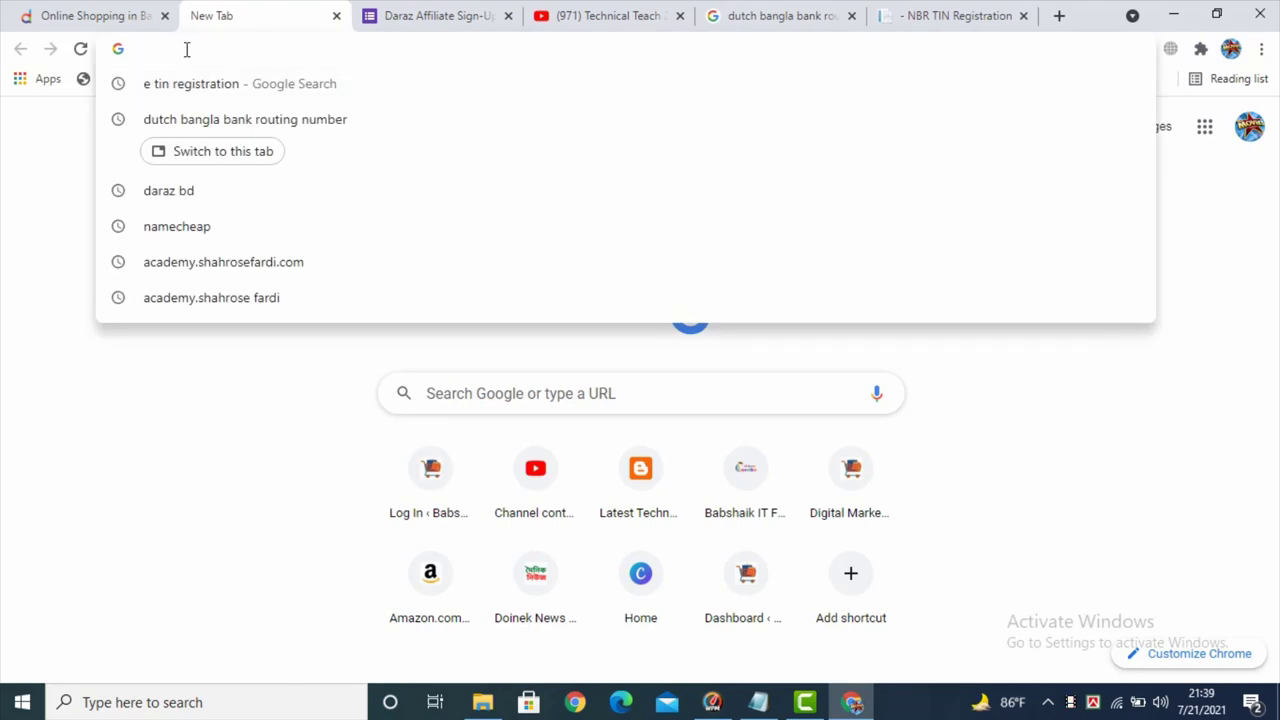
pyautogui.write('adstream.daraz.com.bd')
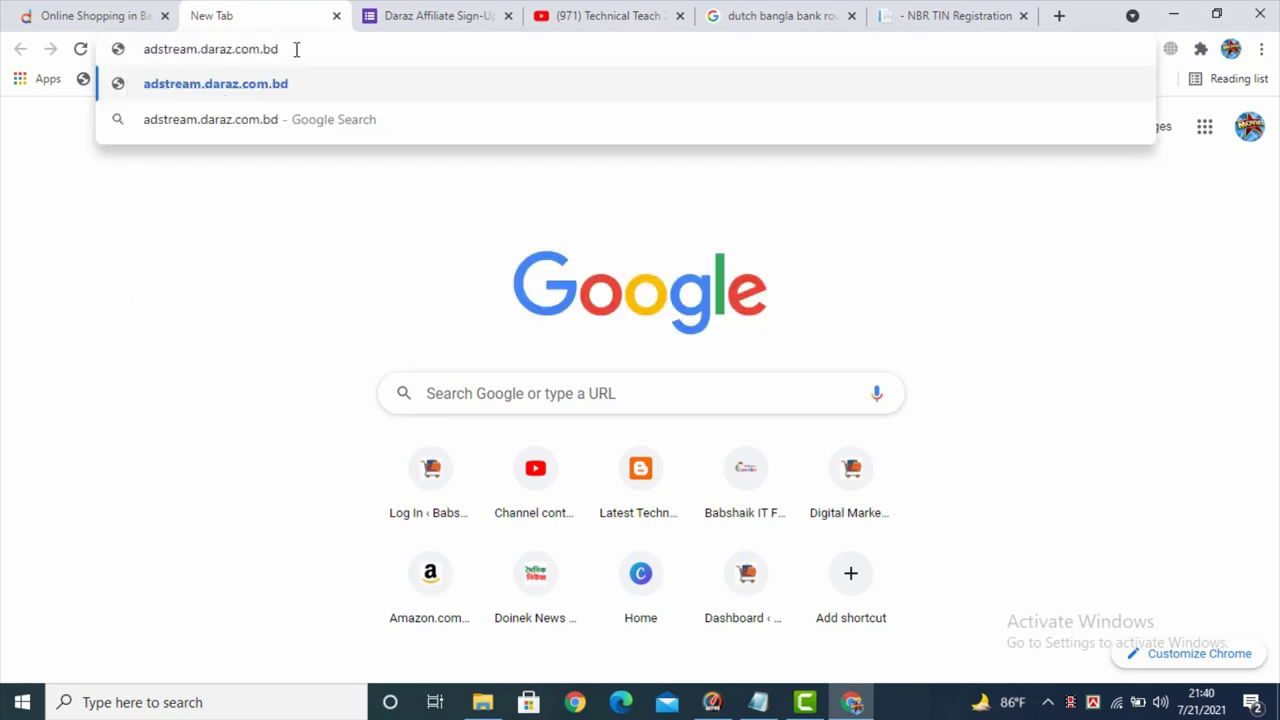
pyautogui.press('Return')
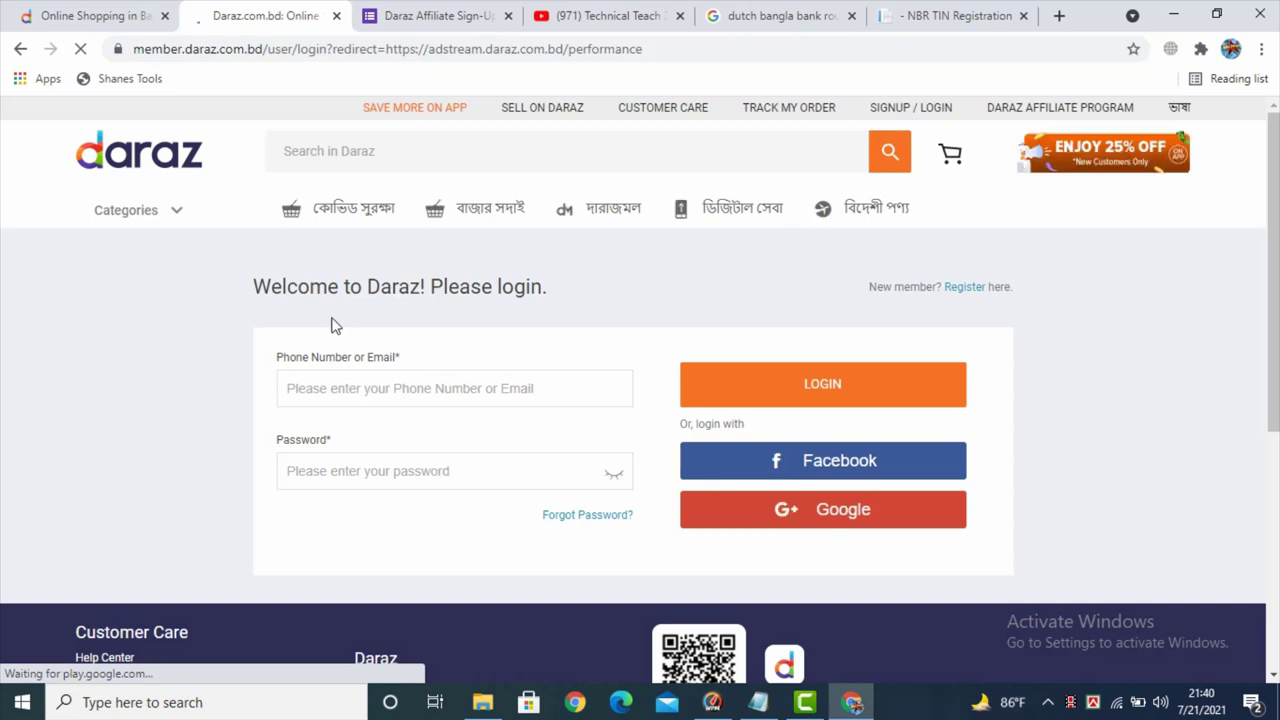
# - Log in to Daraz with the autofilled saved credentials to reach the AdStream Performance Report
pyautogui.moveTo(134, 48); pyautogui.dragTo(134, 48)
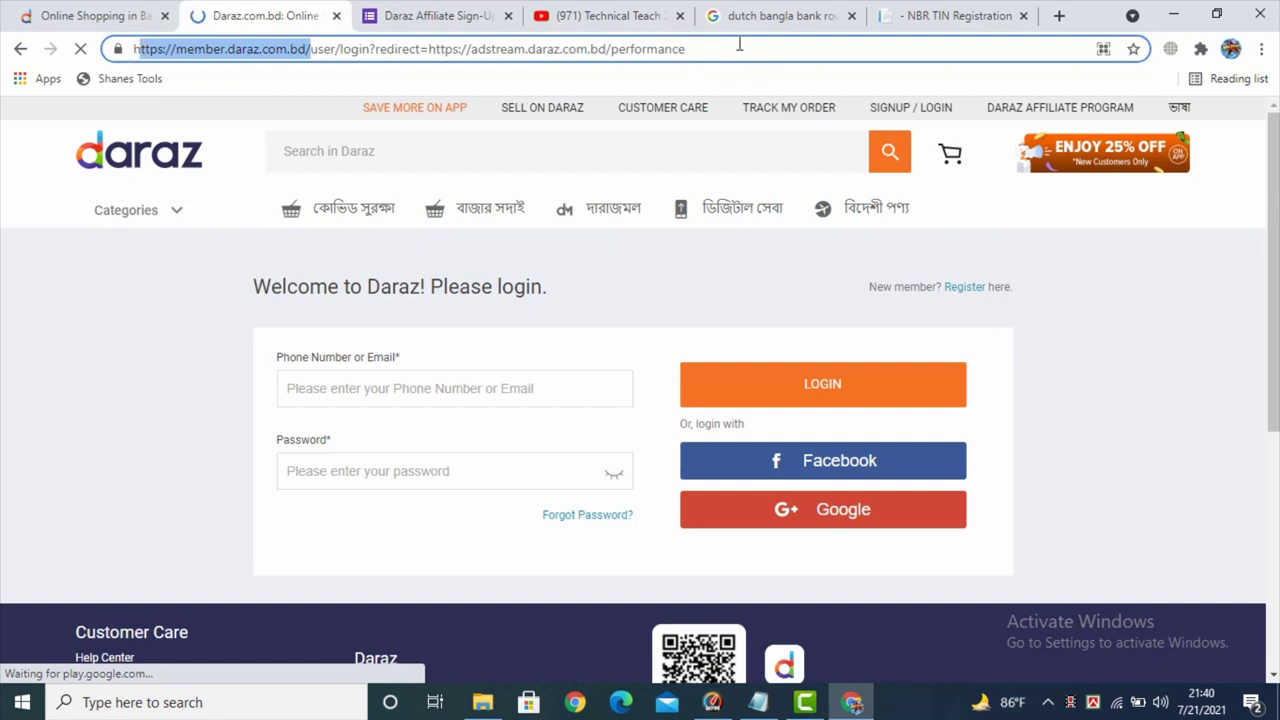
pyautogui.click(698, 55)
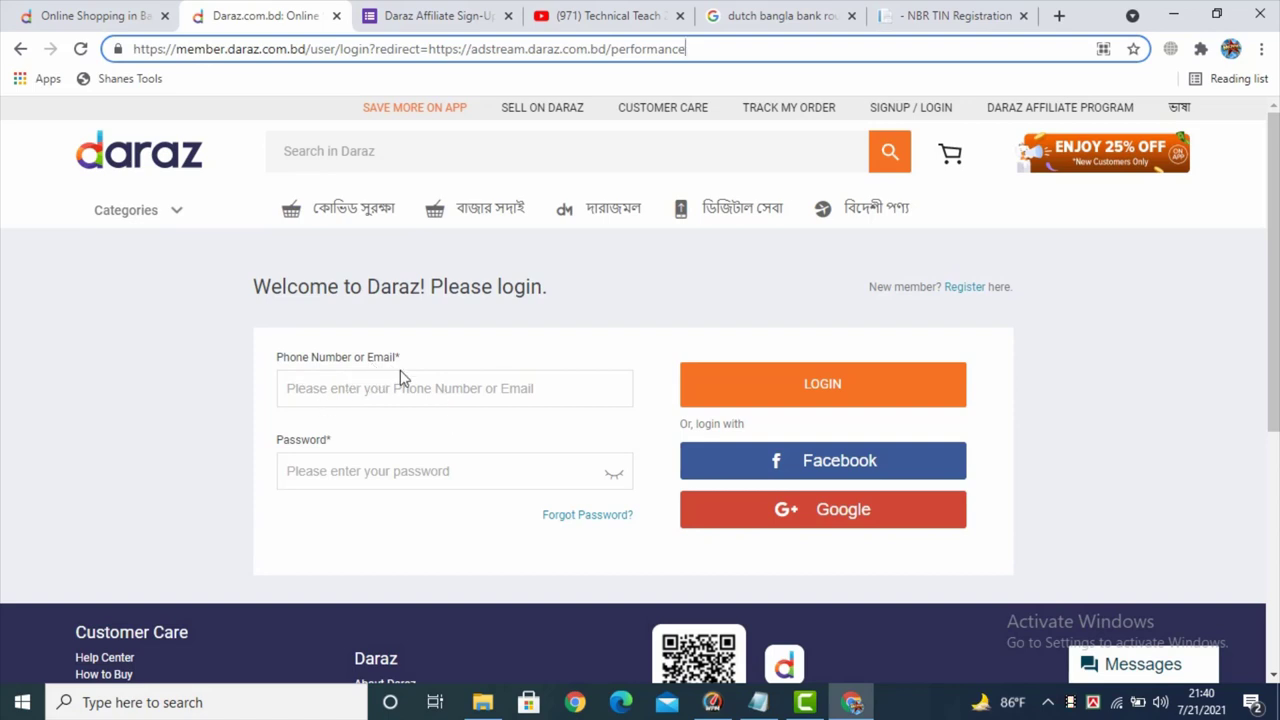
pyautogui.click(380, 381)
pyautogui.click(337, 474)
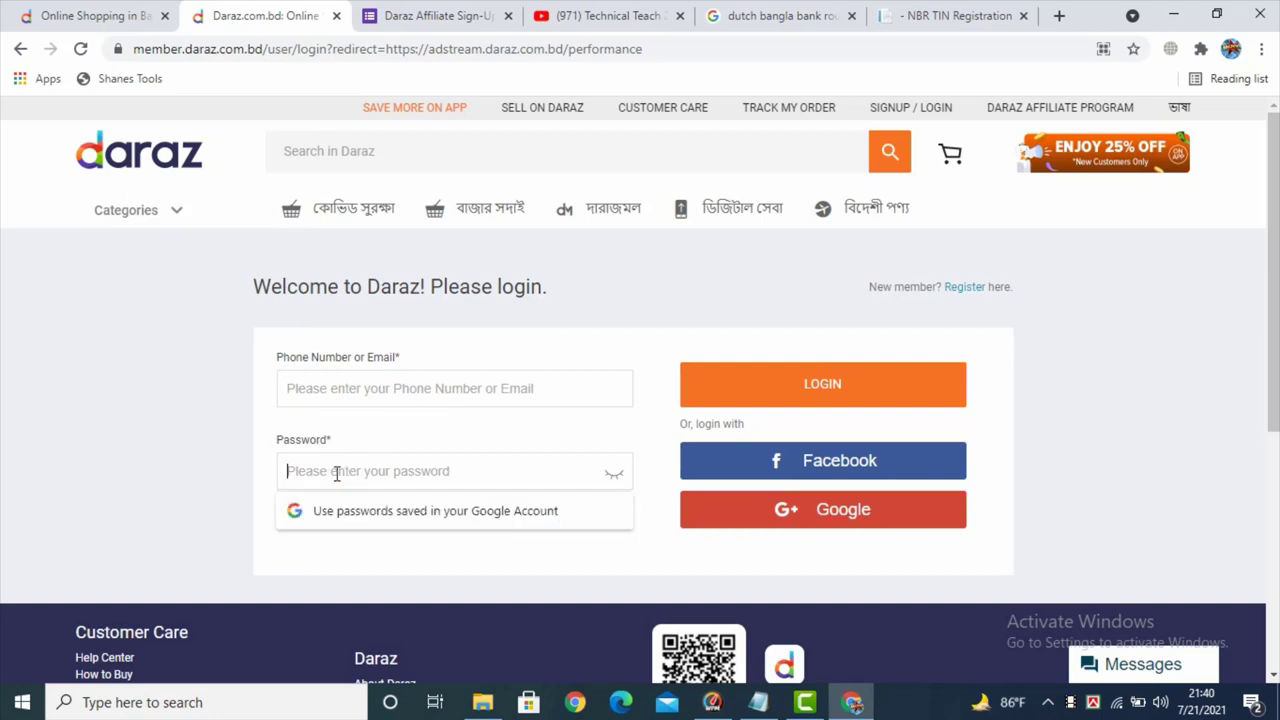
pyautogui.click(328, 381)
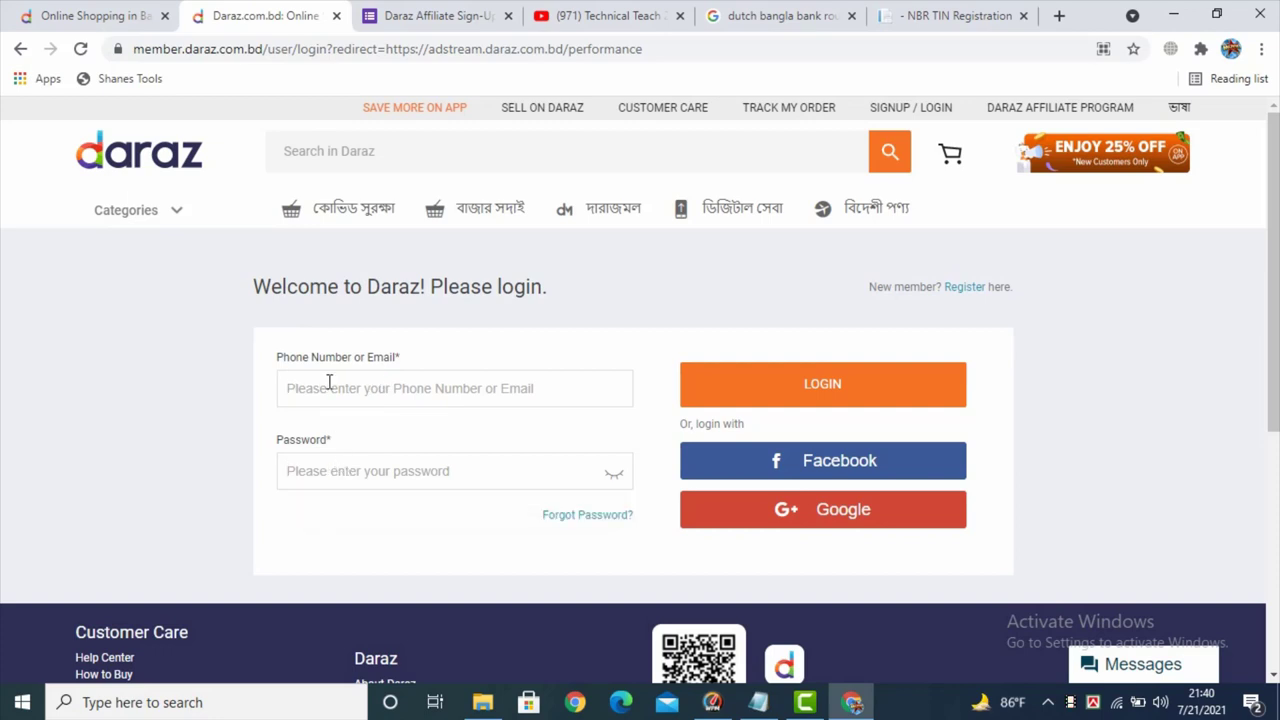
pyautogui.click(835, 388)
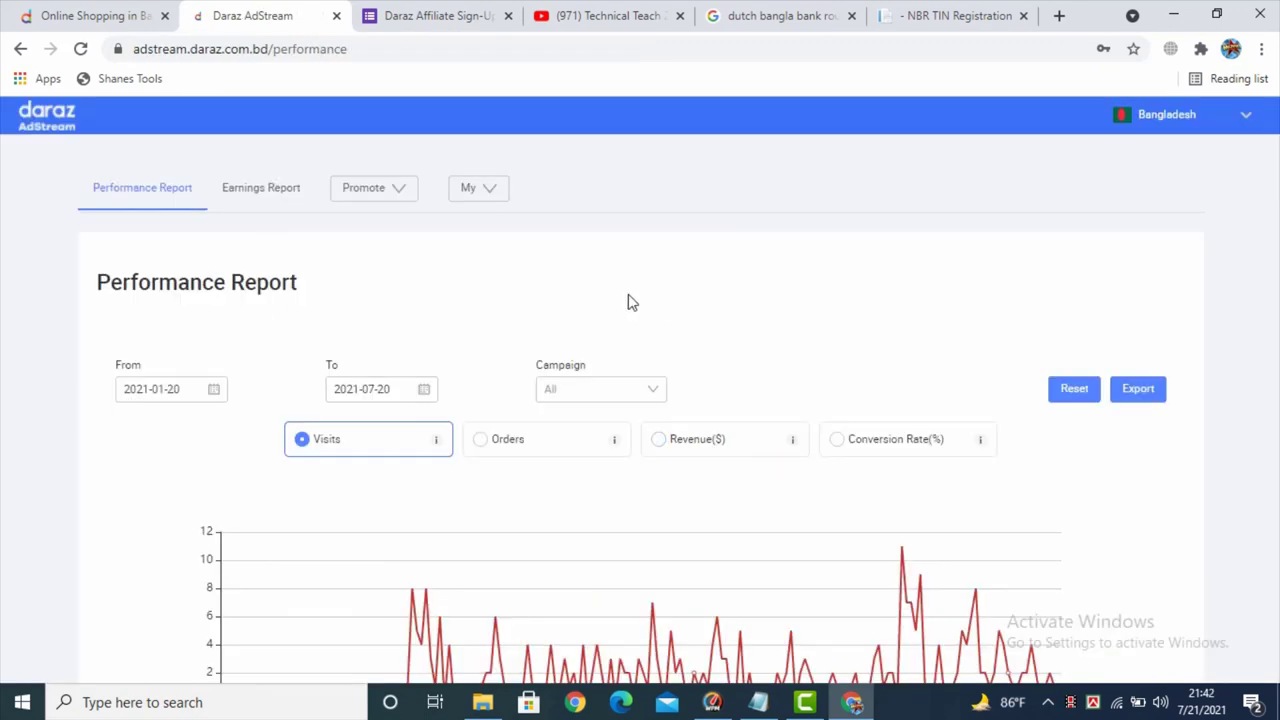
pyautogui.scroll(-3, 608, 297)
pyautogui.scroll(3, 560, 440)
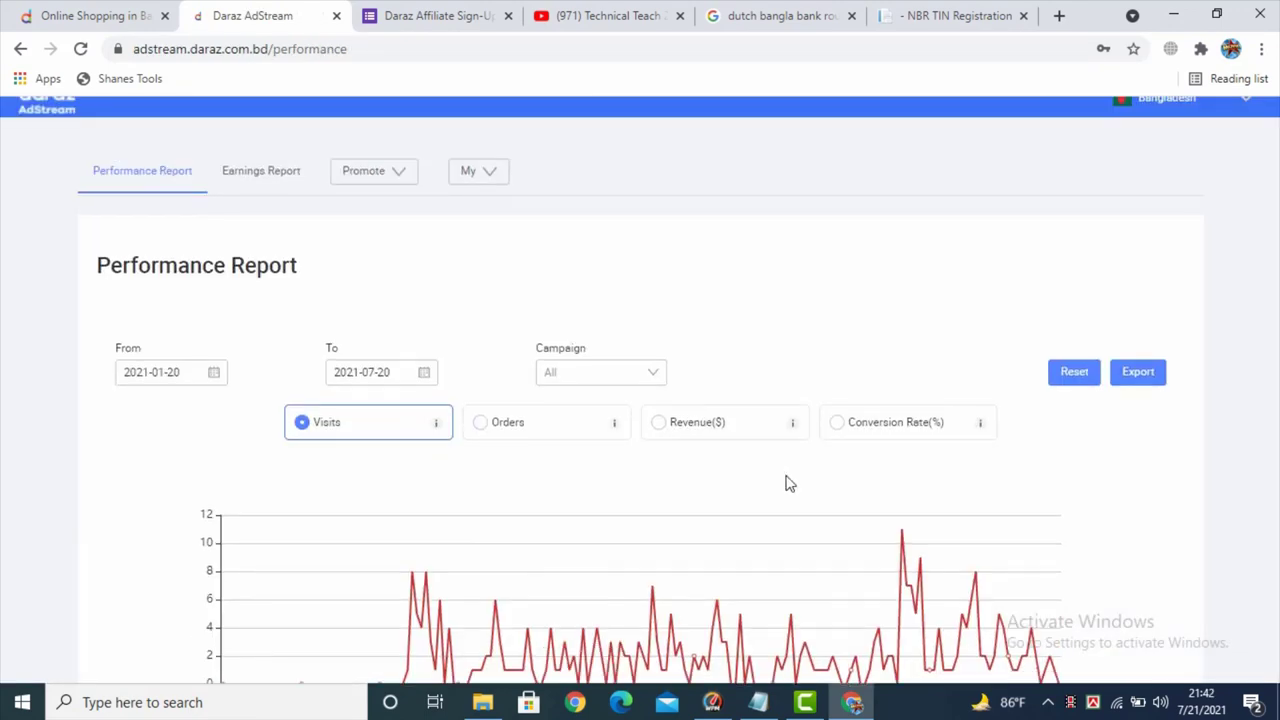
pyautogui.scroll(-2, 482, 432)
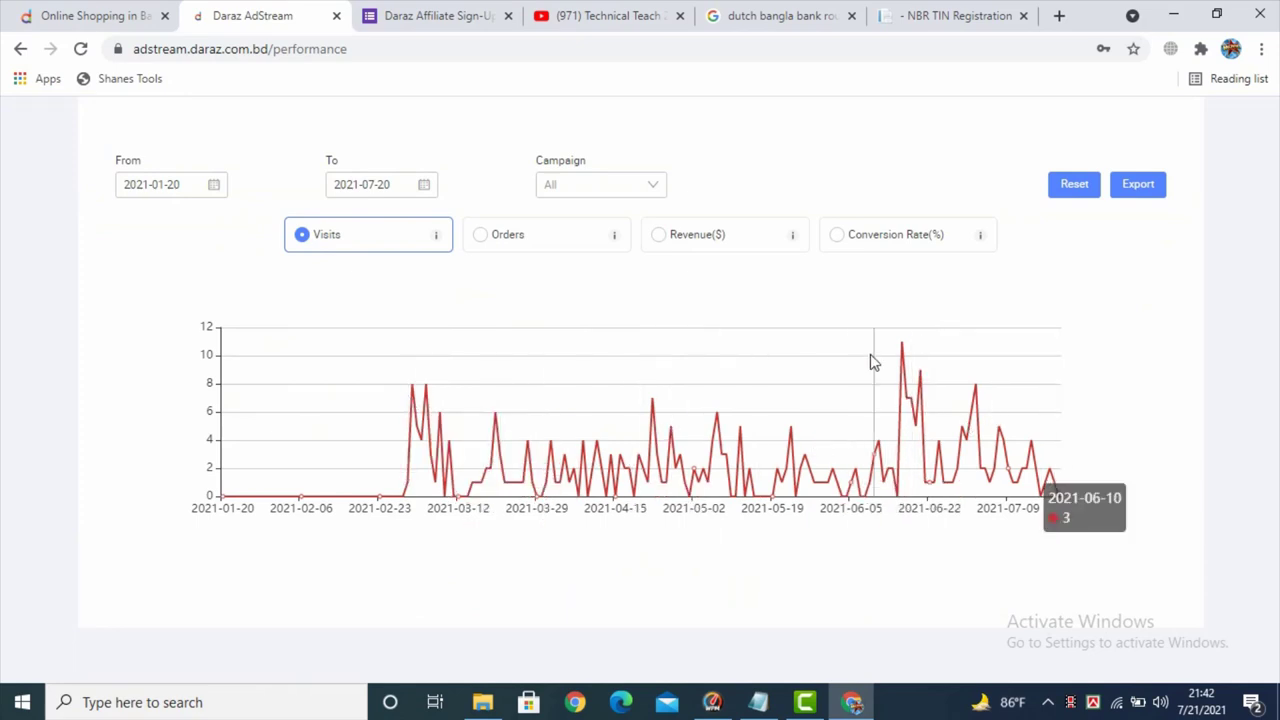
pyautogui.scroll(1, 500, 470)
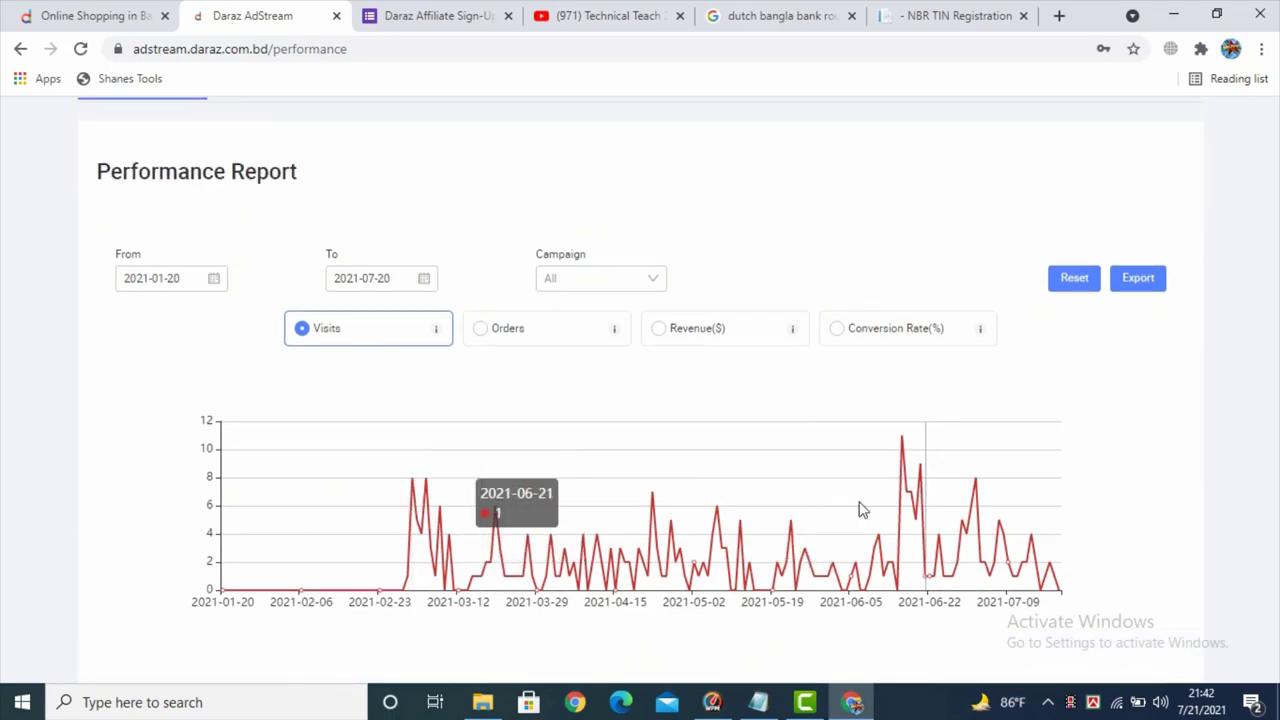
pyautogui.scroll(1, 860, 509)
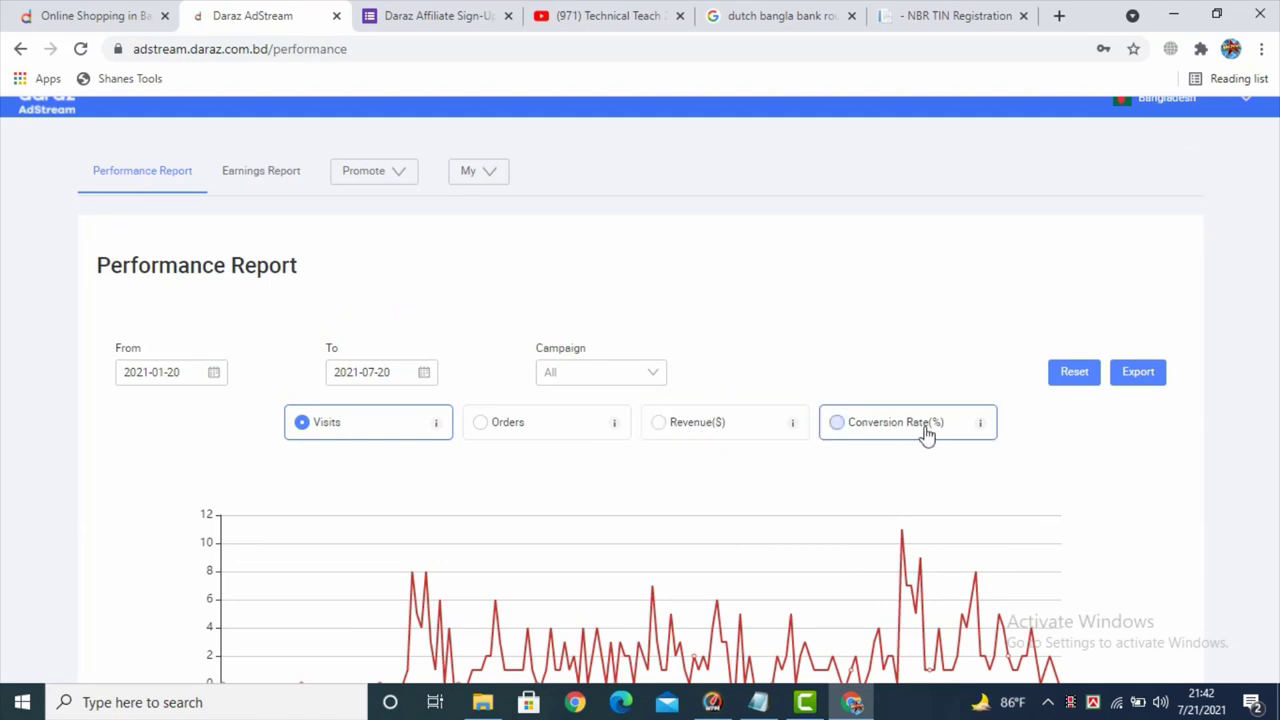
pyautogui.scroll(-1, 925, 435)
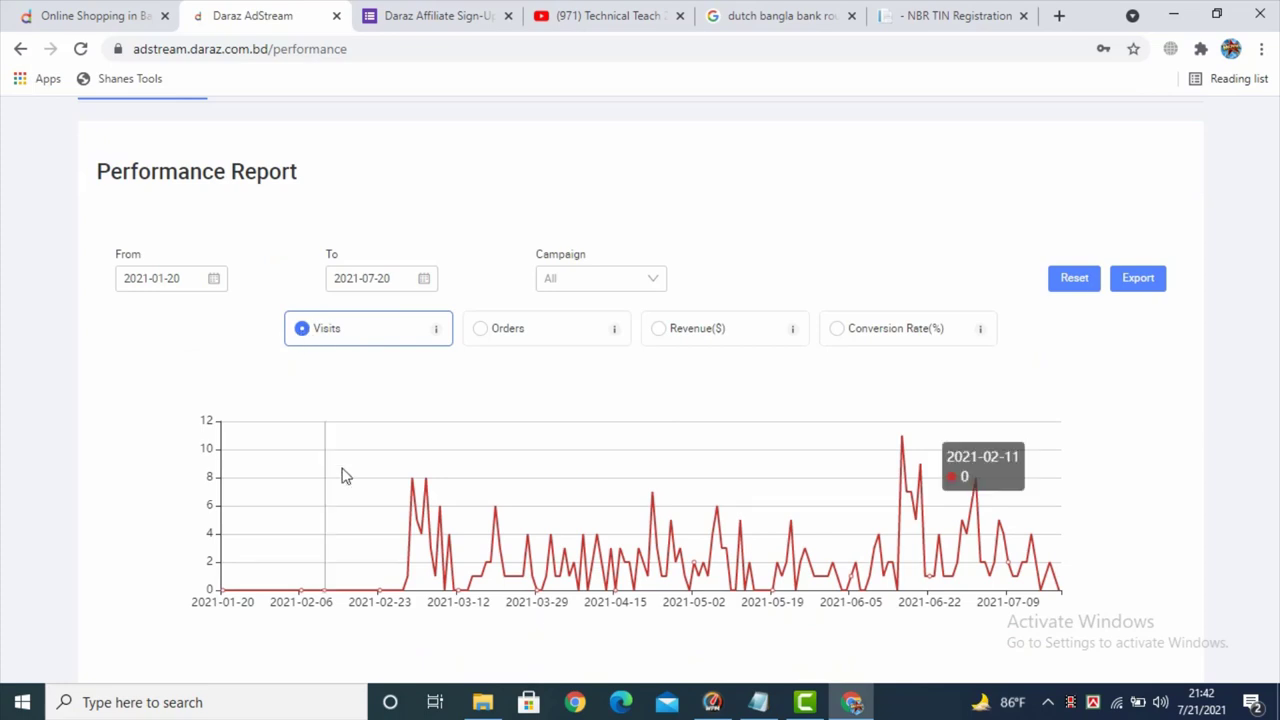
pyautogui.scroll(1, 374, 484)
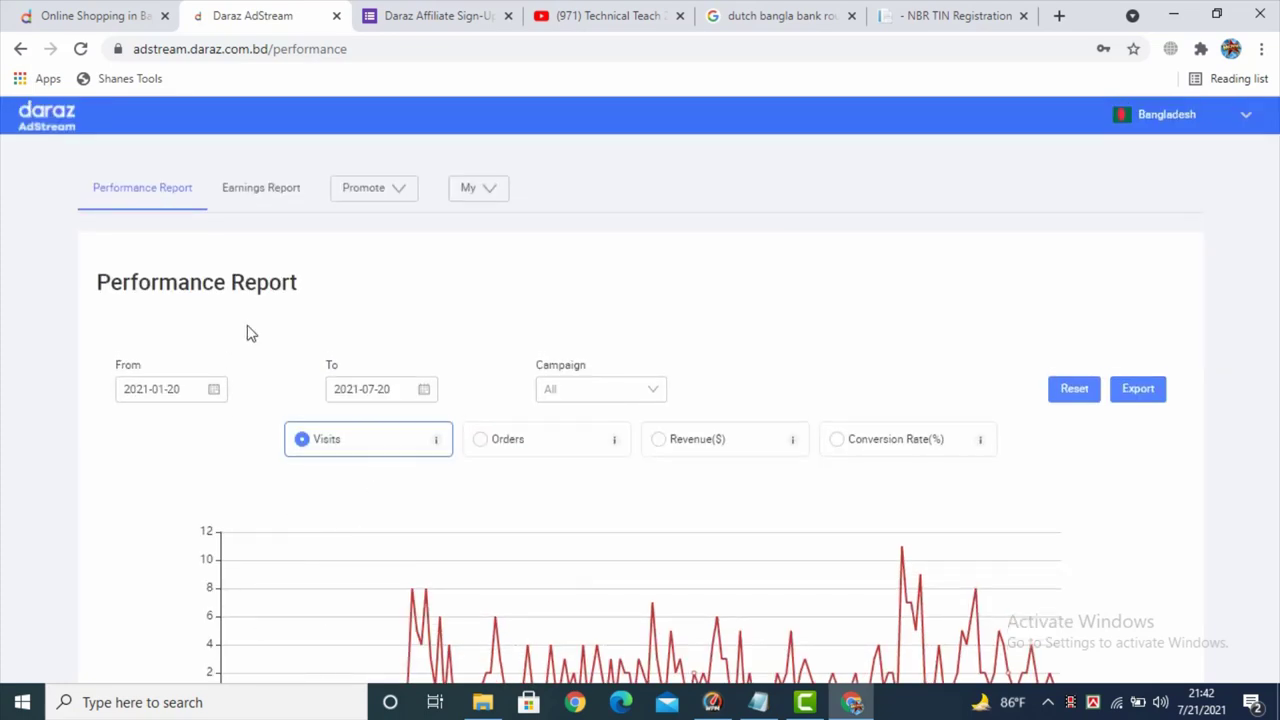
# - Check the From date calendar and campaign list without changes, keeping All campaigns
pyautogui.click(155, 387)
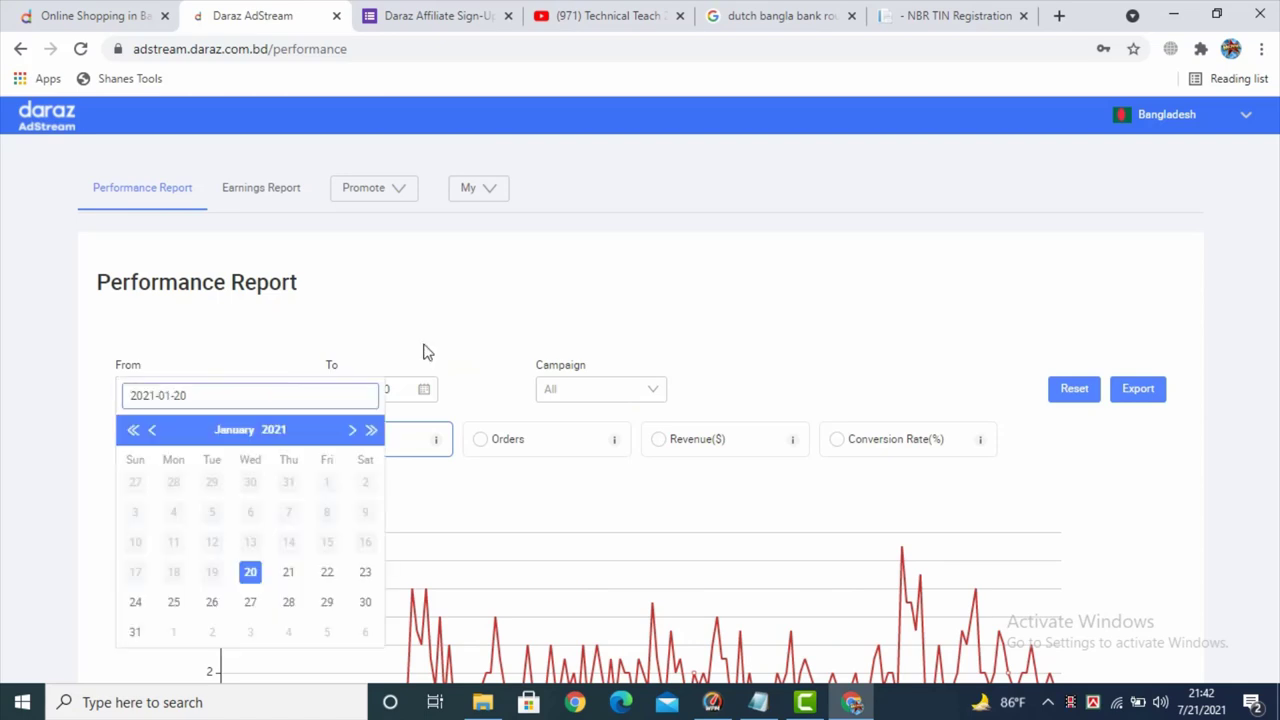
pyautogui.click(443, 329)
pyautogui.click(180, 390)
pyautogui.click(557, 284)
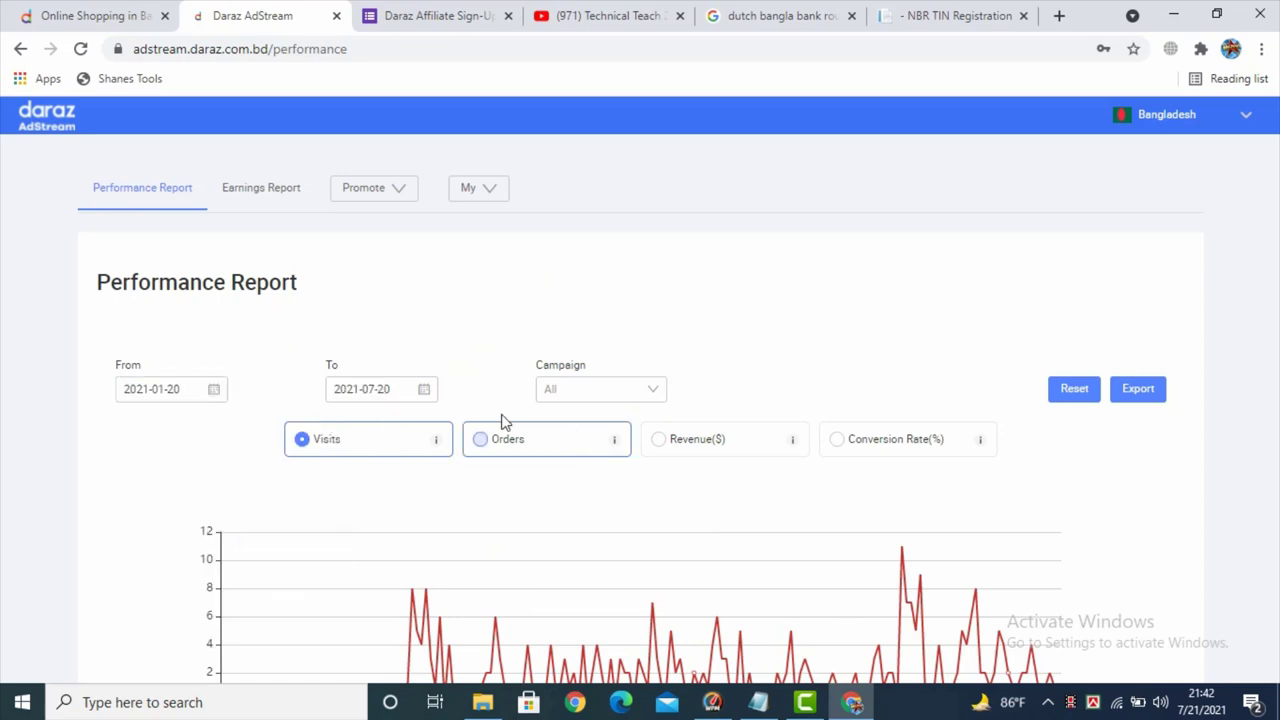
pyautogui.click(631, 404)
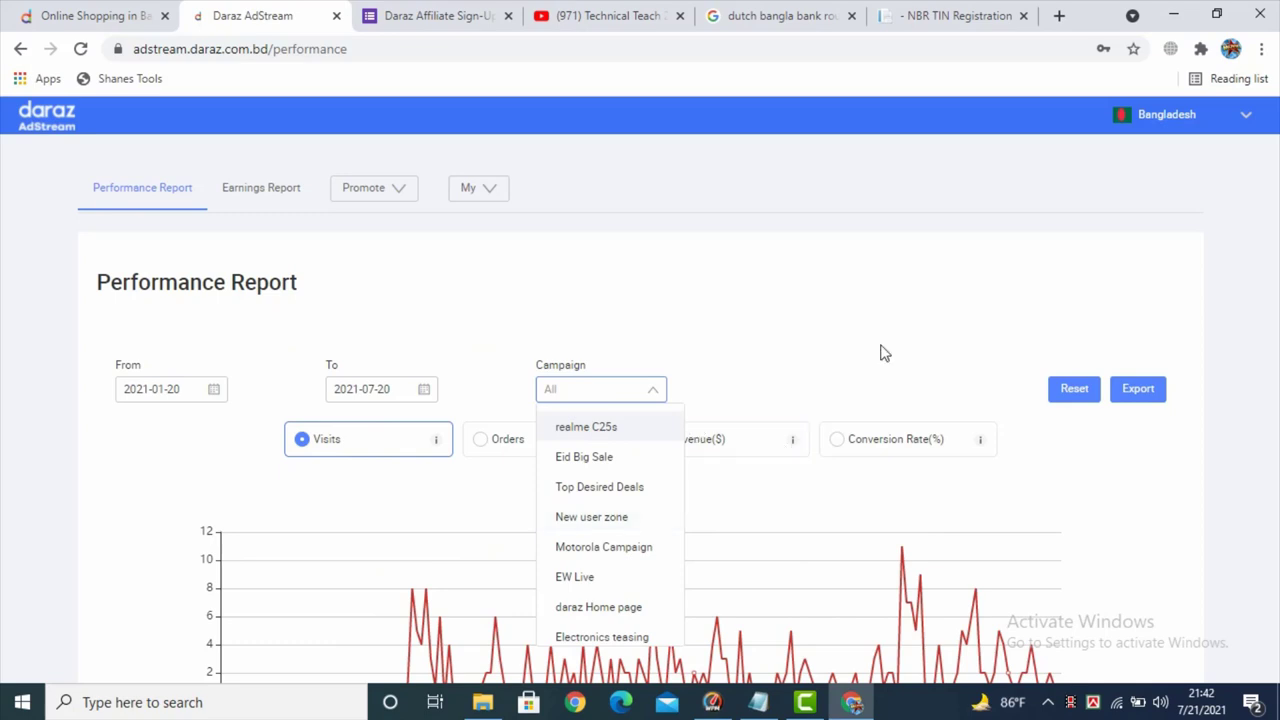
pyautogui.click(871, 314)
pyautogui.scroll(-1, 880, 316)
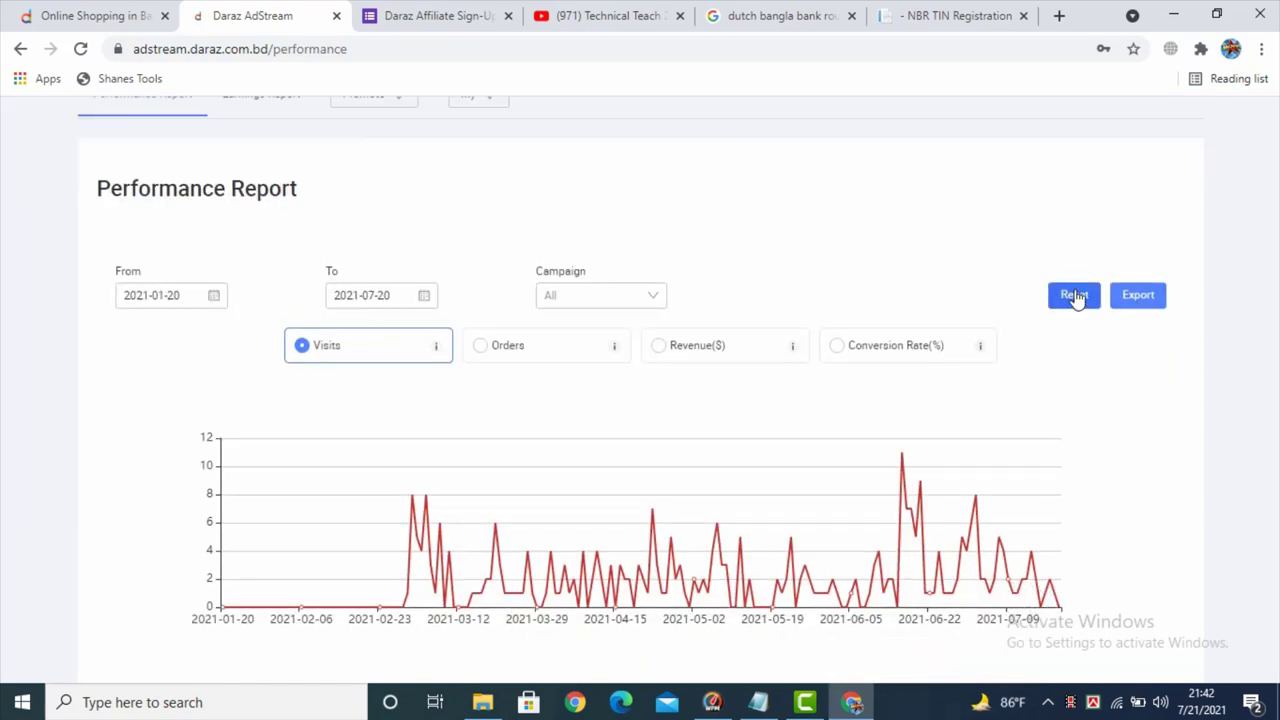
pyautogui.scroll(1, 1120, 315)
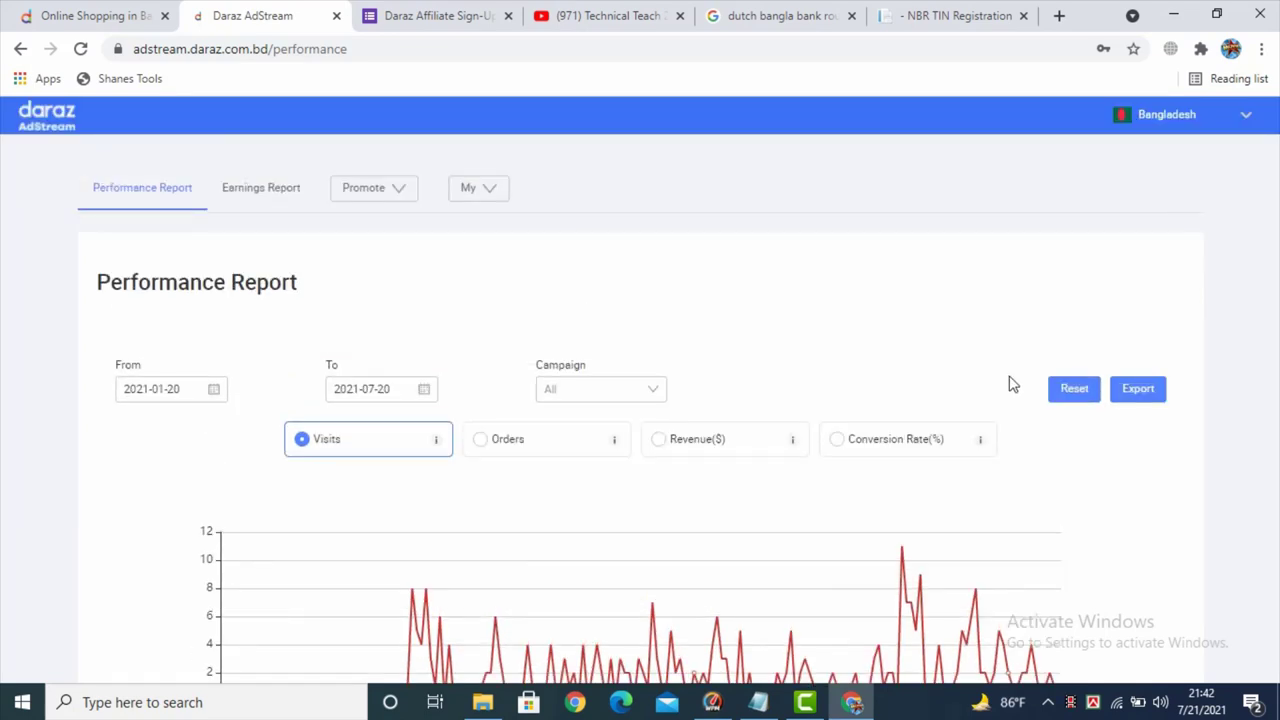
pyautogui.scroll(-1, 1008, 386)
pyautogui.scroll(1, 1010, 390)
pyautogui.scroll(-3, 1007, 390)
pyautogui.scroll(3, 837, 443)
pyautogui.scroll(-1, 492, 520)
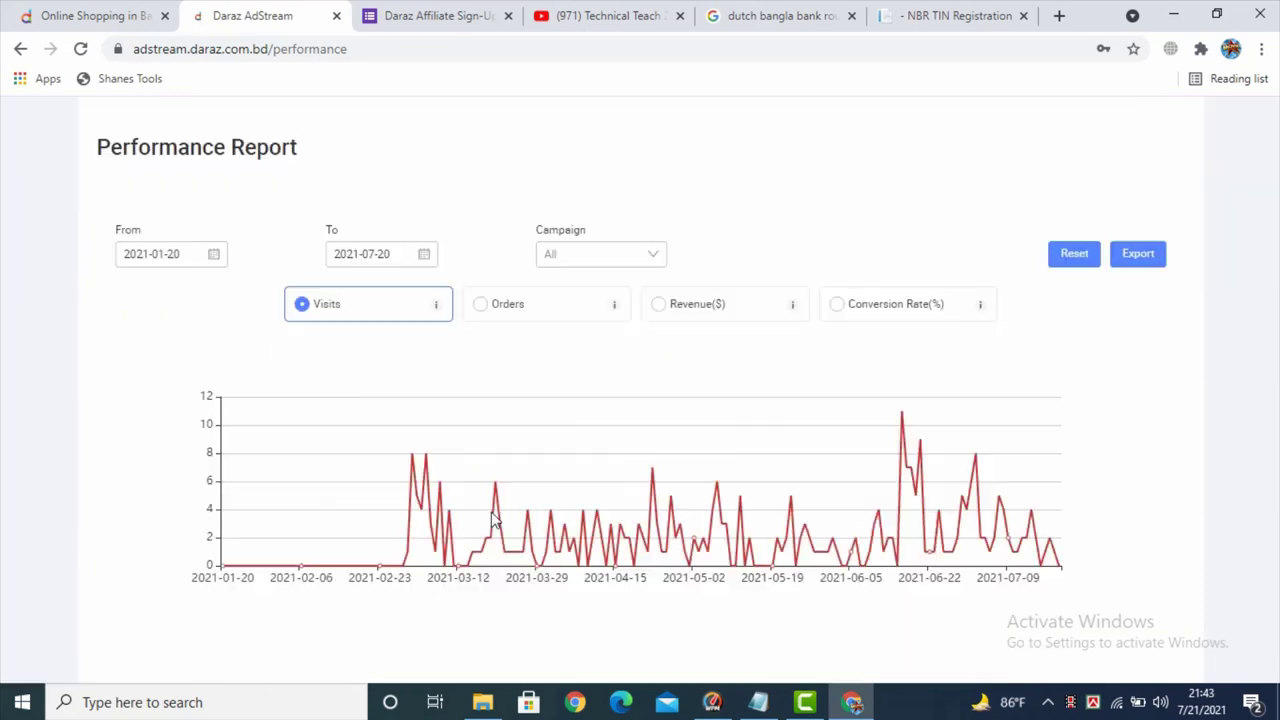
pyautogui.scroll(1, 509, 471)
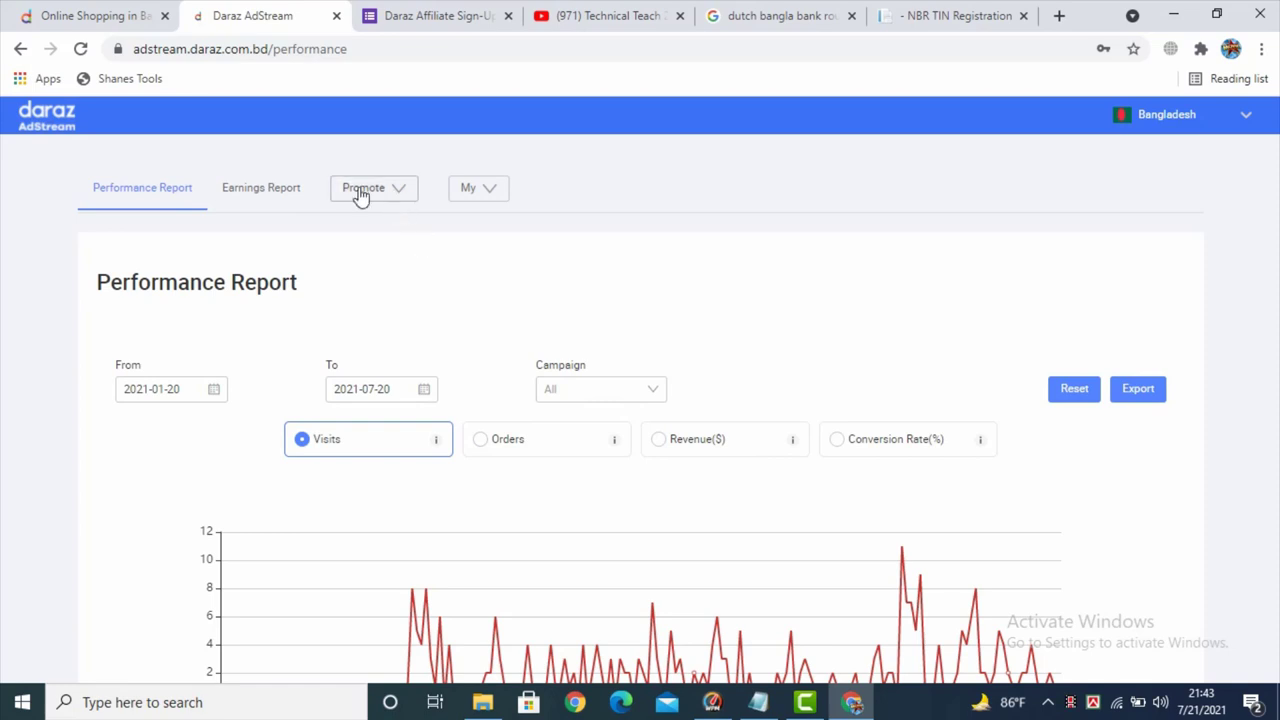
# - Go to the Promote > Link generator page with its empty Target URL field
pyautogui.click(397, 194)
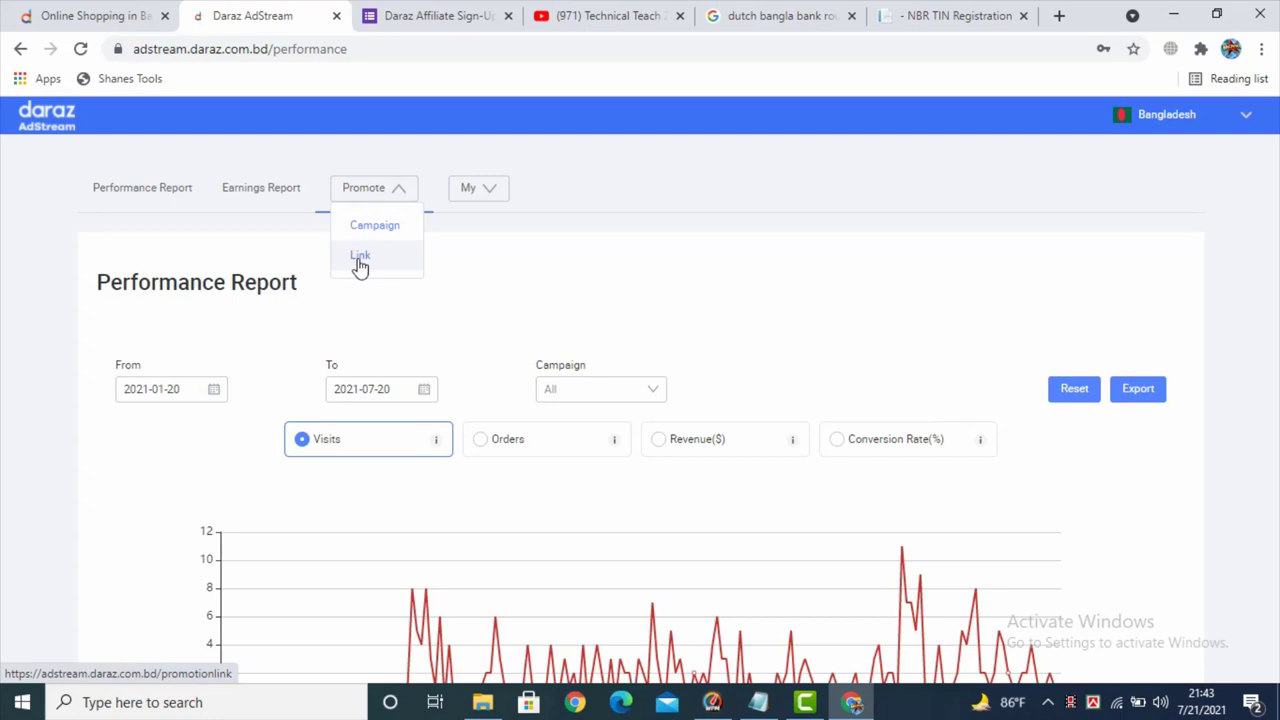
pyautogui.click(360, 258)
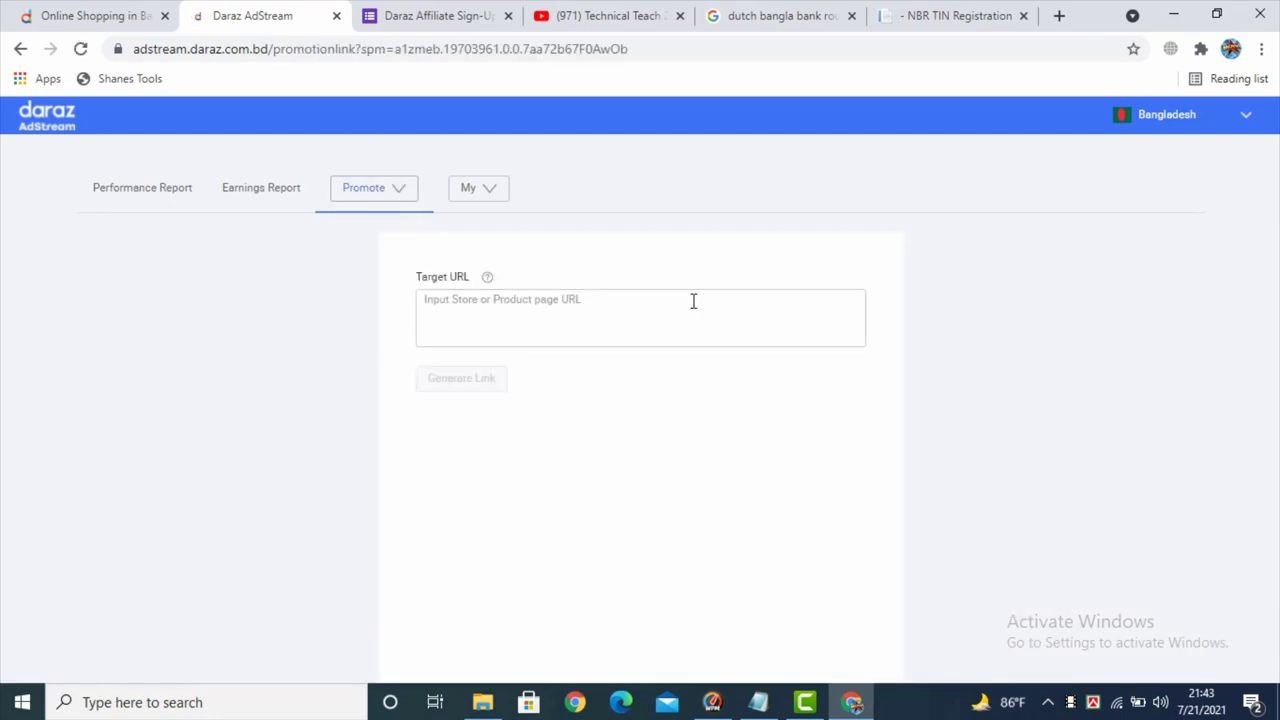
pyautogui.scroll(-1, 691, 300)
pyautogui.scroll(1, 620, 444)
pyautogui.scroll(1, 643, 444)
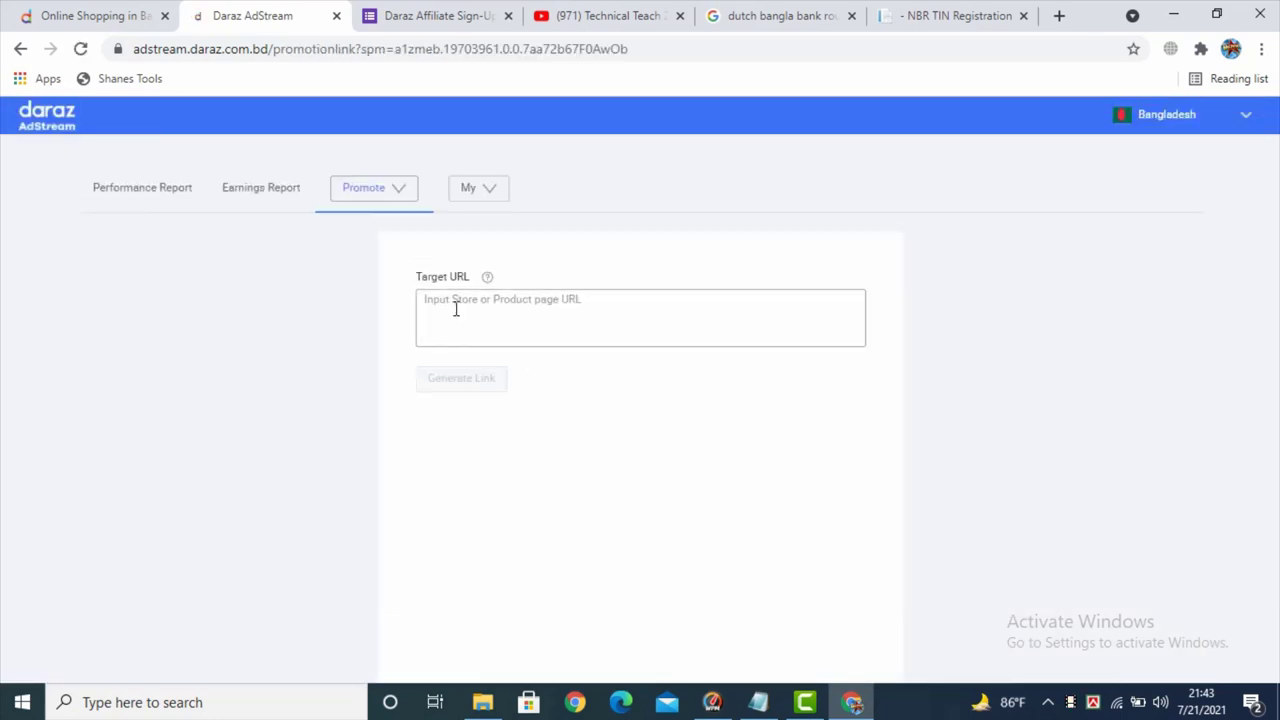
pyautogui.scroll(-2, 480, 309)
pyautogui.scroll(1, 530, 300)
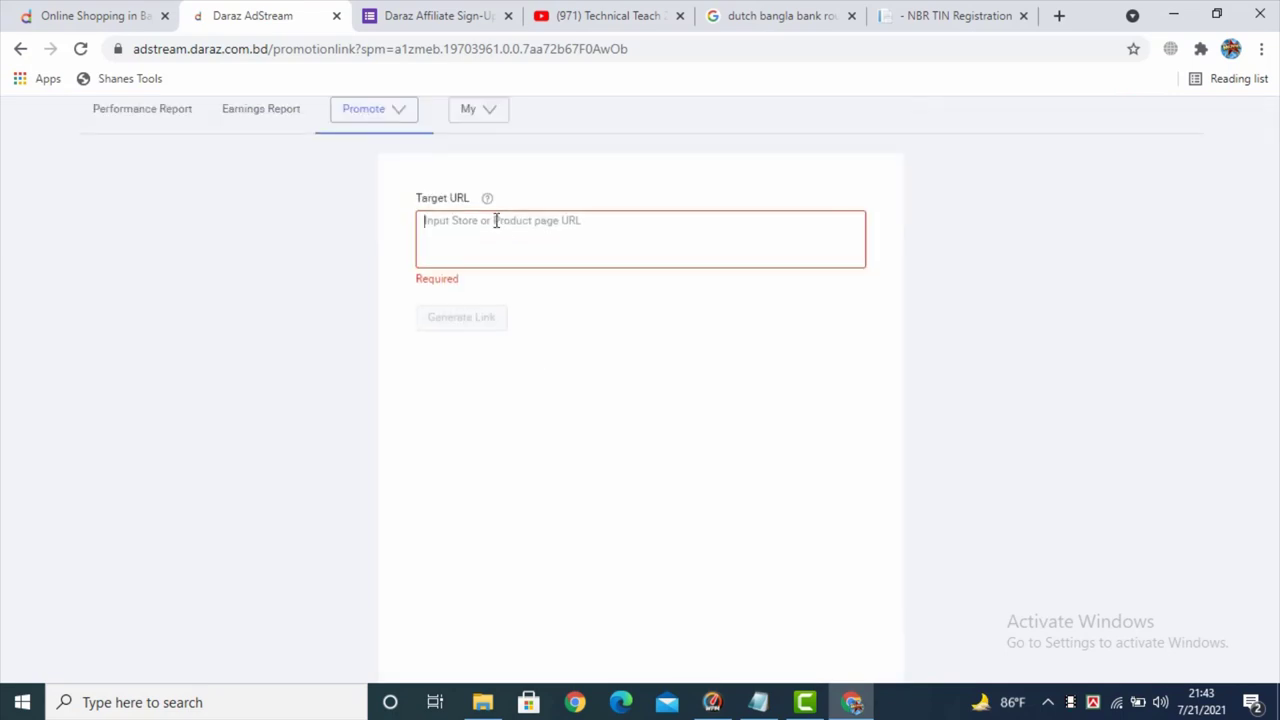
# - Copy the M.M Foods Ltd official store link from the Daraz homepage stores section
pyautogui.click(40, 14)
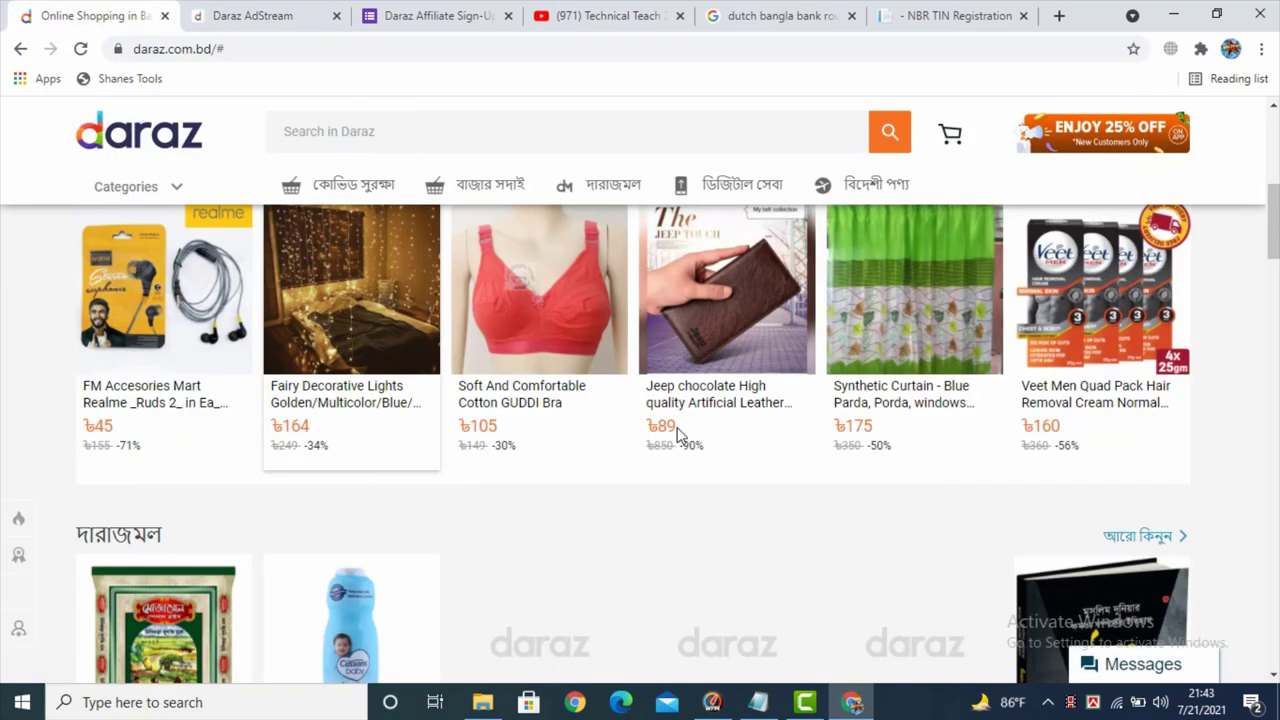
pyautogui.scroll(-3, 1130, 265)
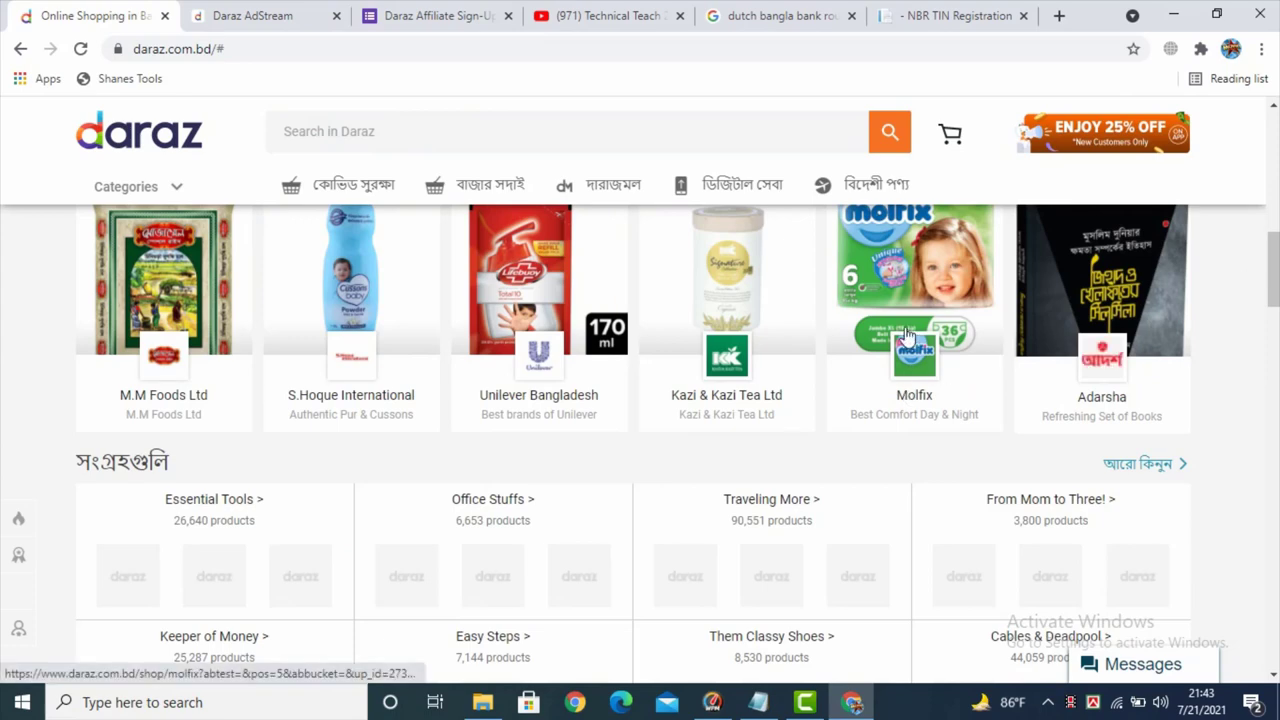
pyautogui.scroll(1, 898, 332)
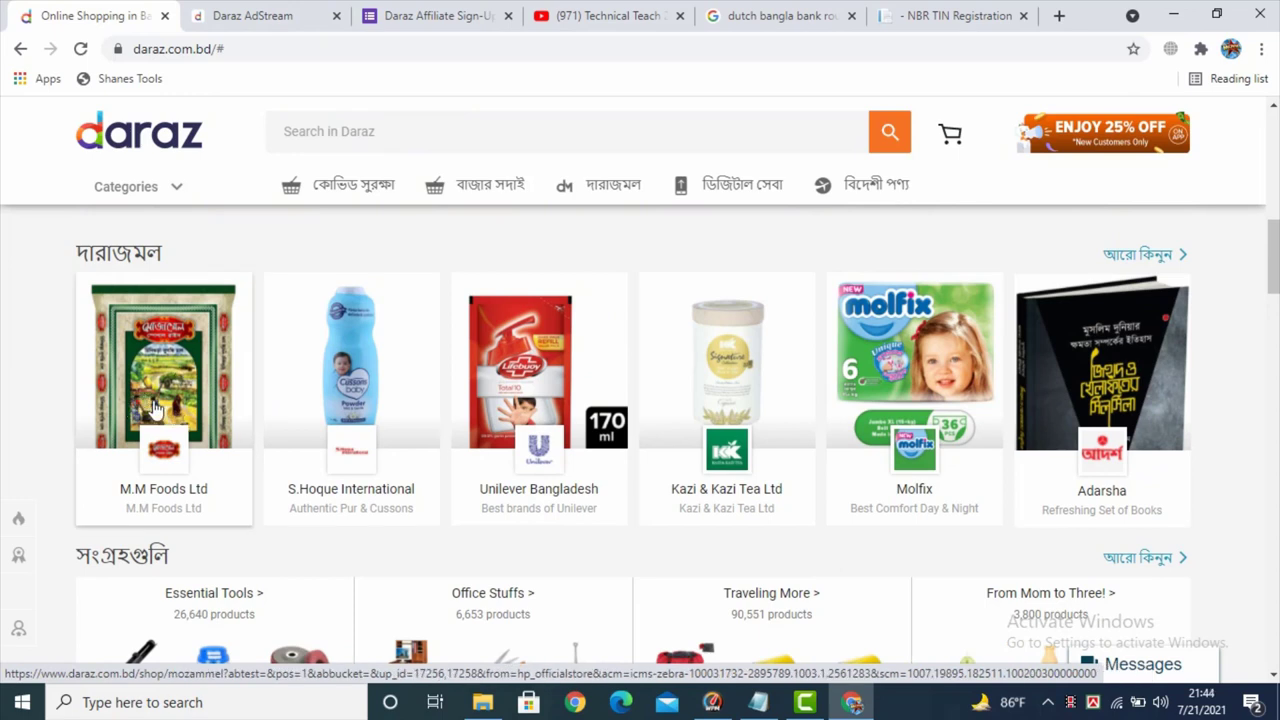
pyautogui.rightClick(147, 494)
pyautogui.click(207, 606)
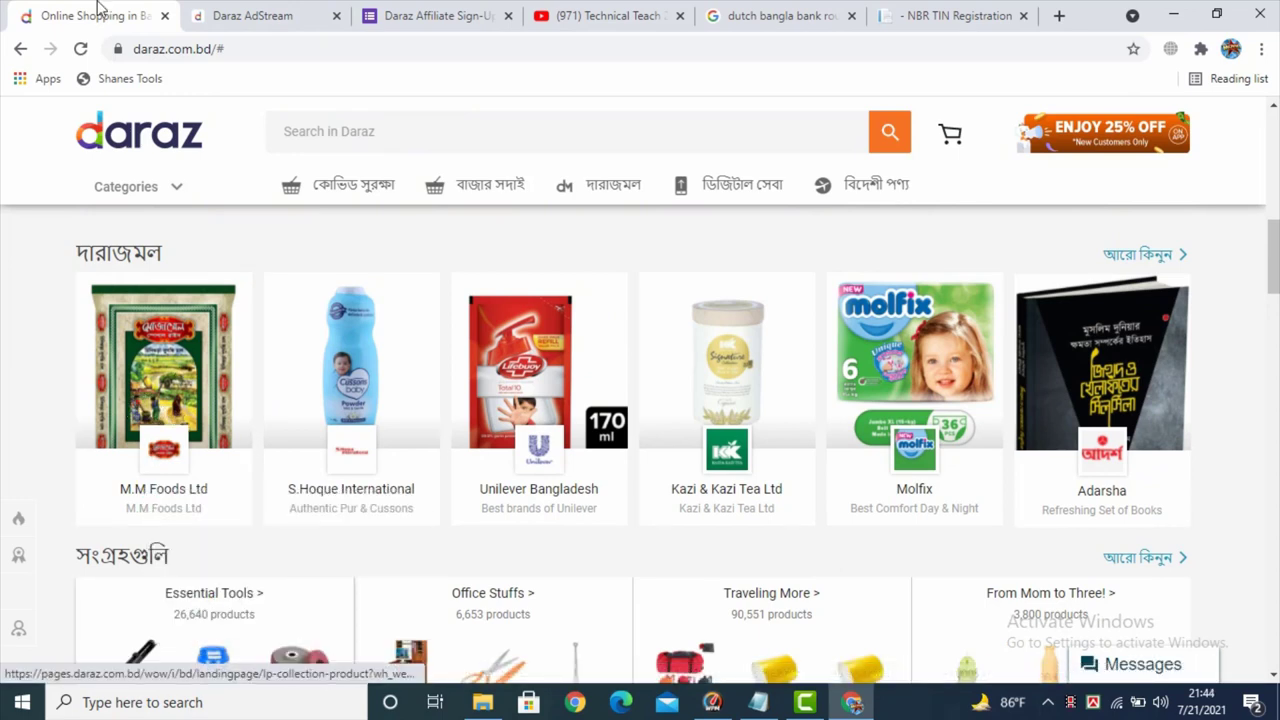
pyautogui.click(255, 12)
# - Paste the M.M Foods store address into the Target URL field
pyautogui.scroll(-1, 491, 237)
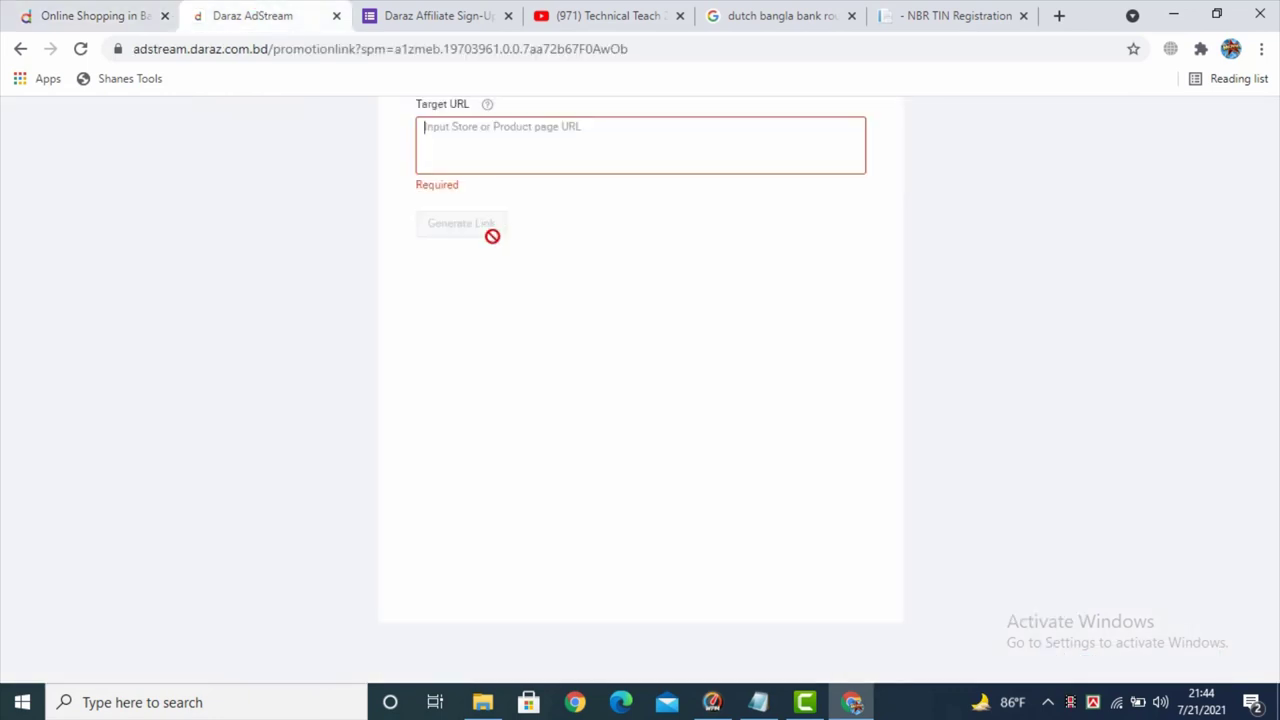
pyautogui.write('https://www.daraz.com.bd/shop/mozammel?spm=a2a0e.home.officialStores.2.735212f7awqpFb&abtest=&pos=1&abbucket=&up_id=17256,17258&from=hp_officialstore&acm=icms-zebra-100031732-2895789.1003.1.2561283&scm=1007.19895.182511.100200300000000')
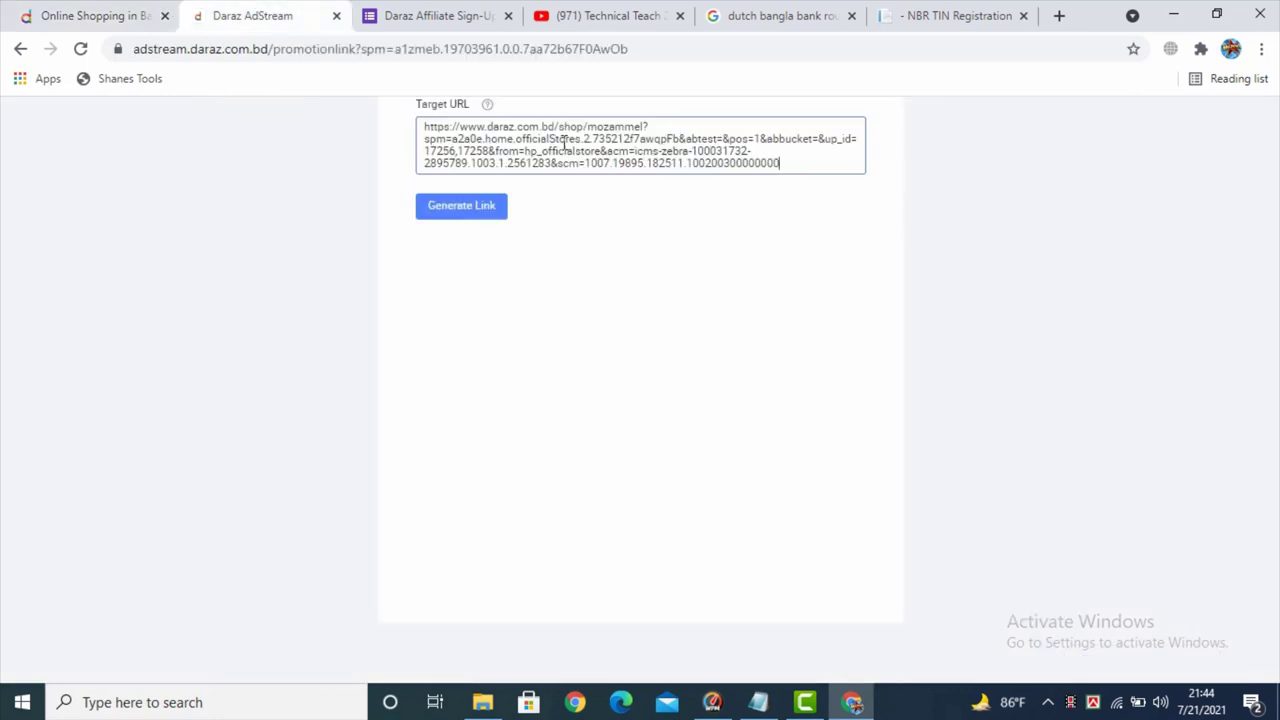
pyautogui.moveTo(750, 162); pyautogui.dragTo(485, 127)
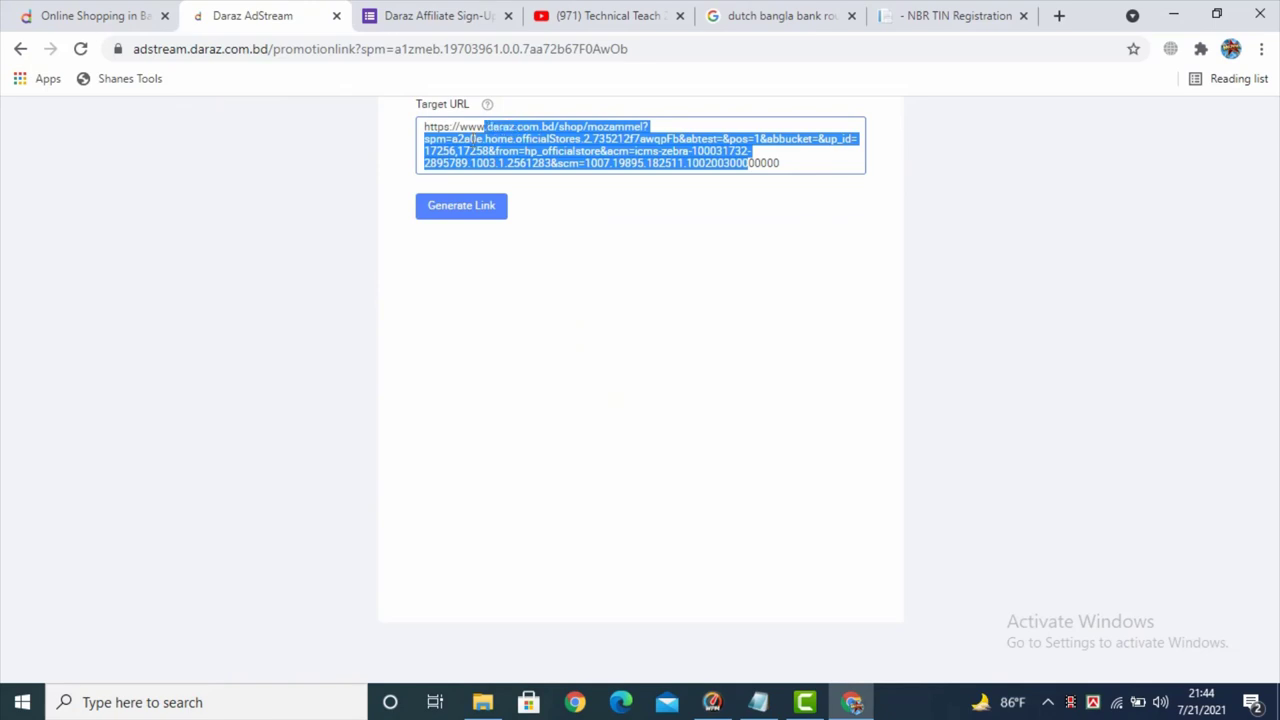
pyautogui.click(805, 197)
pyautogui.scroll(2, 808, 270)
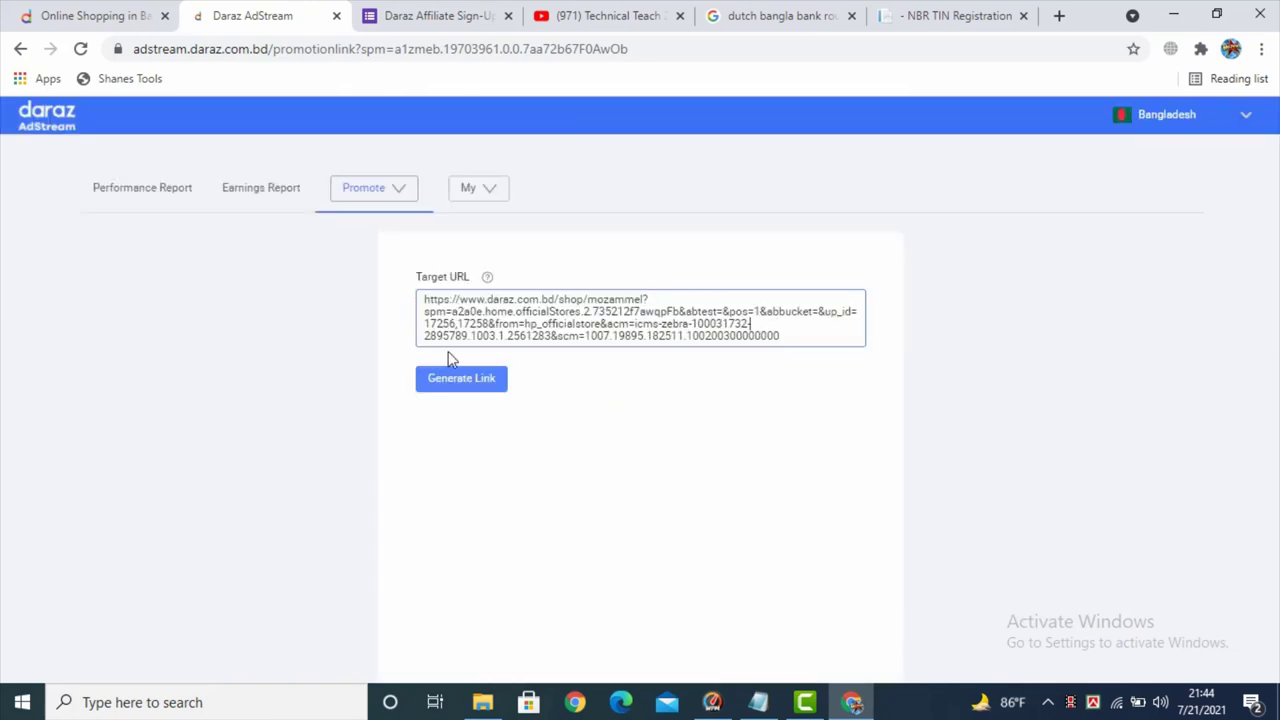
pyautogui.click(465, 379)
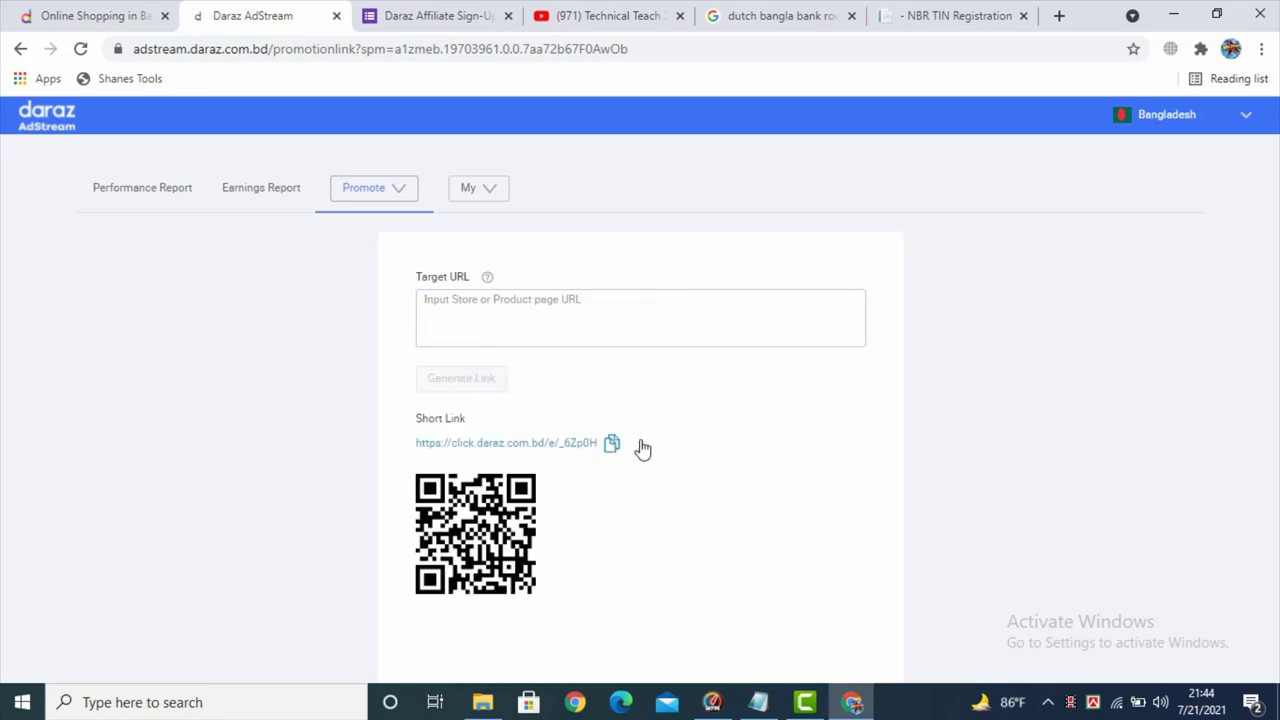
pyautogui.scroll(-2, 660, 434)
pyautogui.scroll(1, 709, 360)
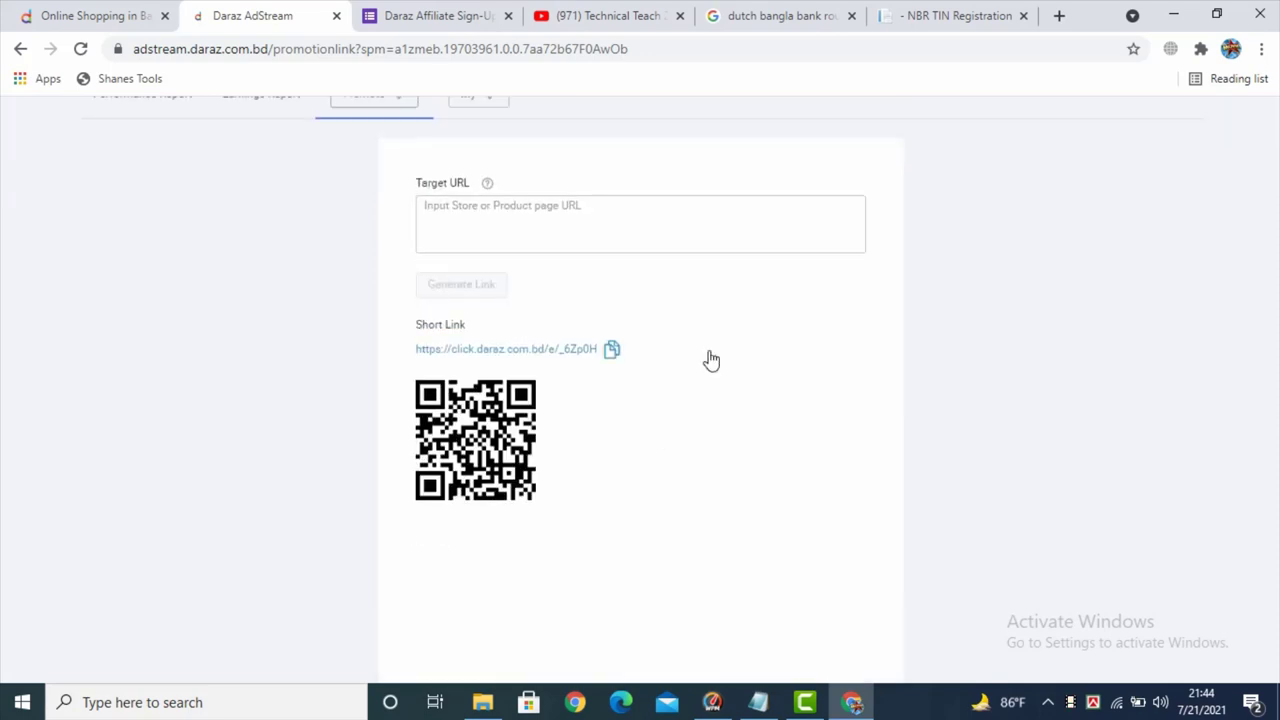
pyautogui.click(609, 350)
pyautogui.scroll(1, 491, 393)
pyautogui.scroll(1, 491, 393)
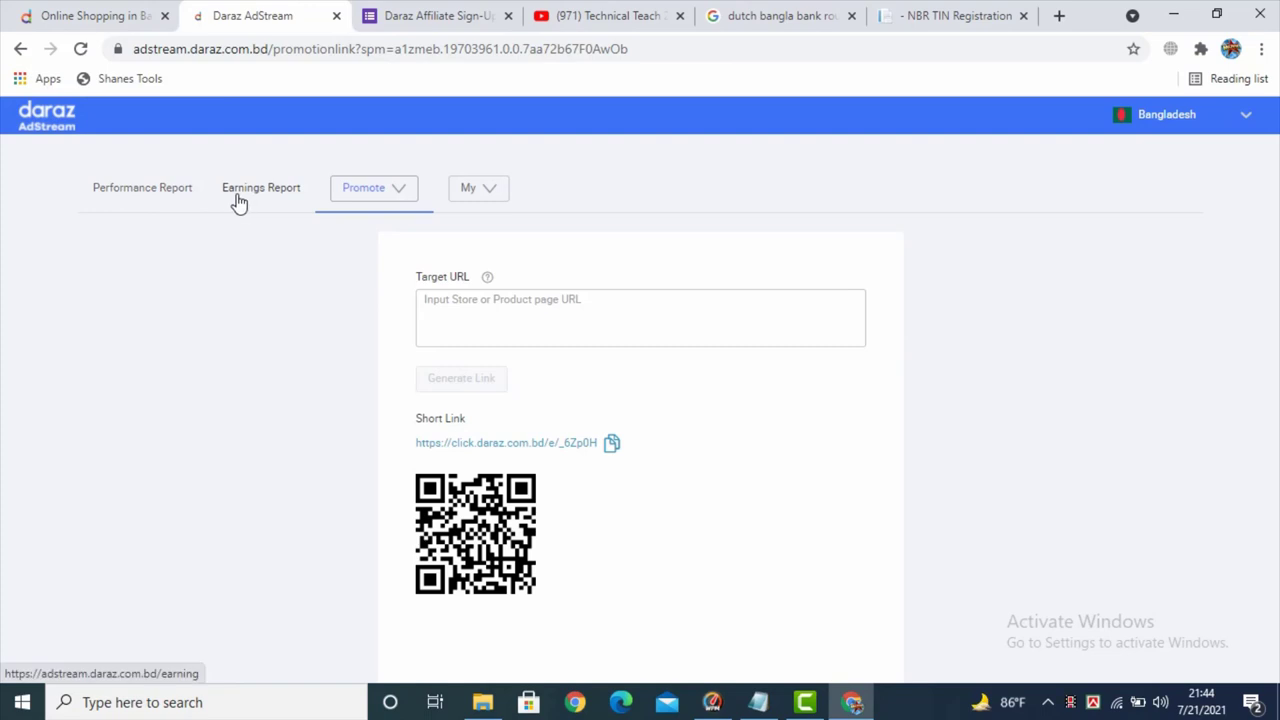
pyautogui.hotkey('ctrl', 't')
pyautogui.hotkey('ctrl', 'v')
pyautogui.press('Return')
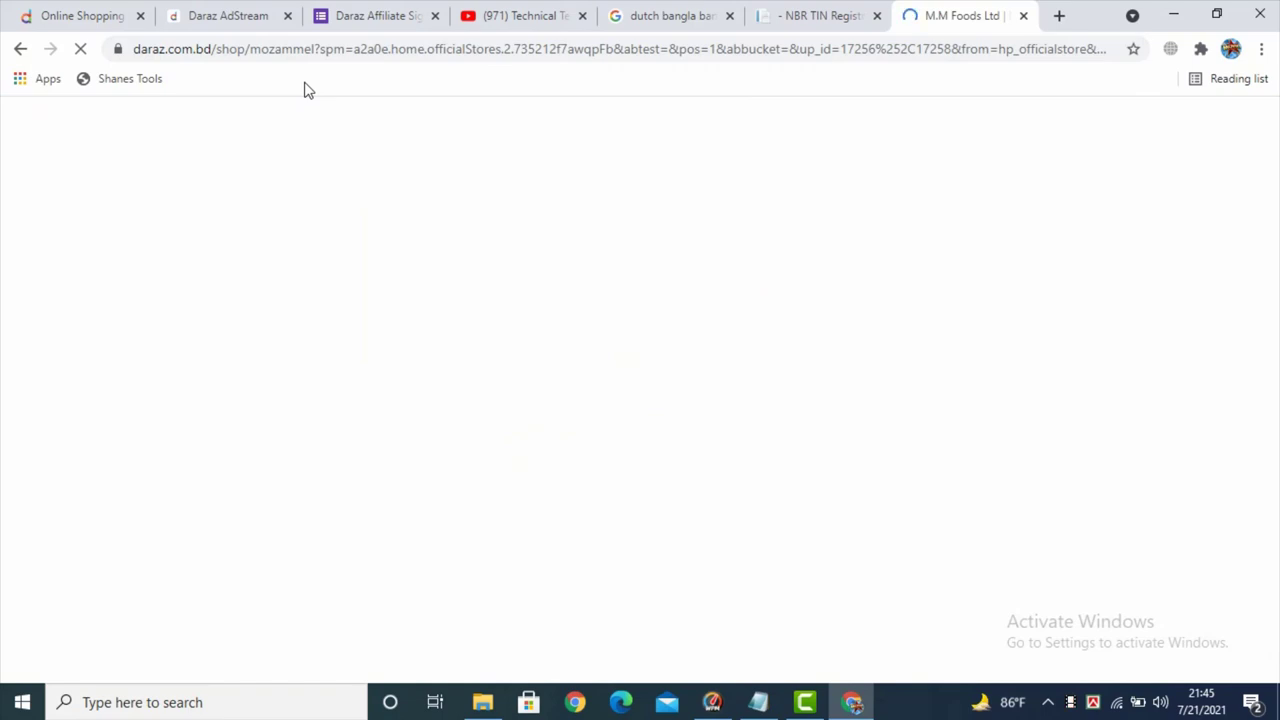
# - Paste the short link into an extra blank tab, then return to the AdStream promotion-link page
pyautogui.scroll(3, 445, 344)
pyautogui.scroll(-5, 470, 343)
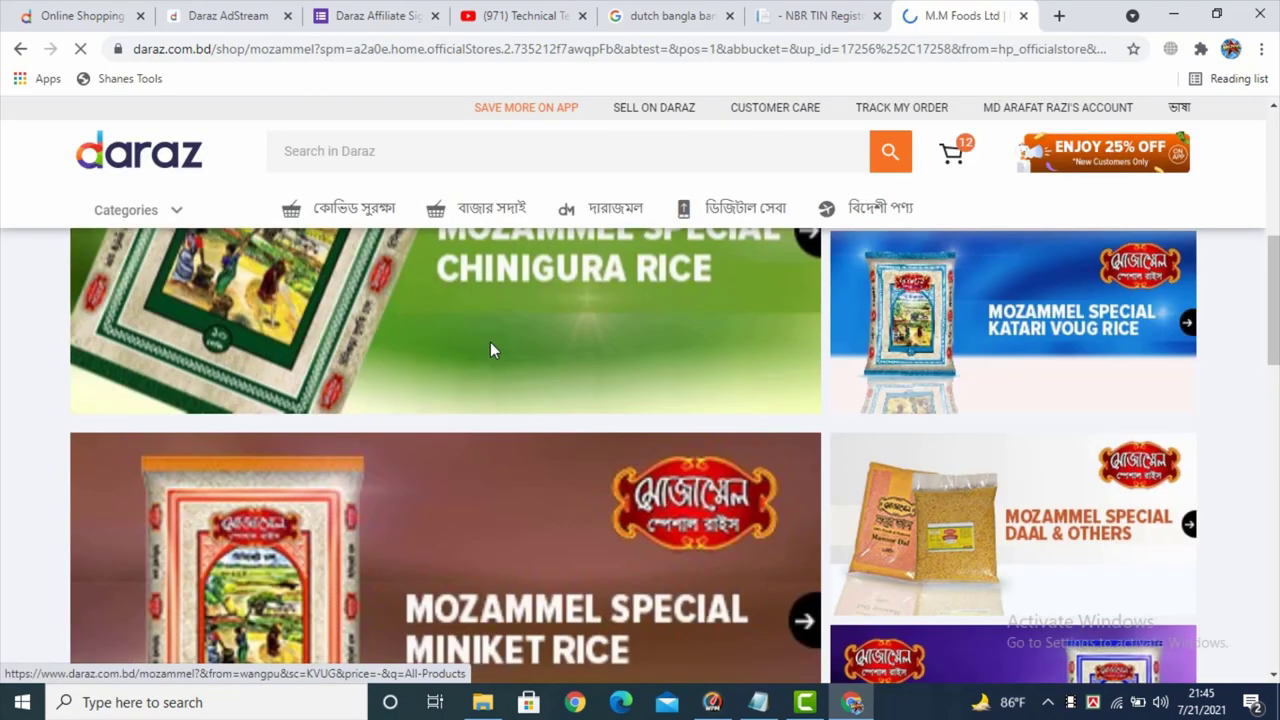
pyautogui.scroll(5, 420, 500)
pyautogui.scroll(-3, 437, 545)
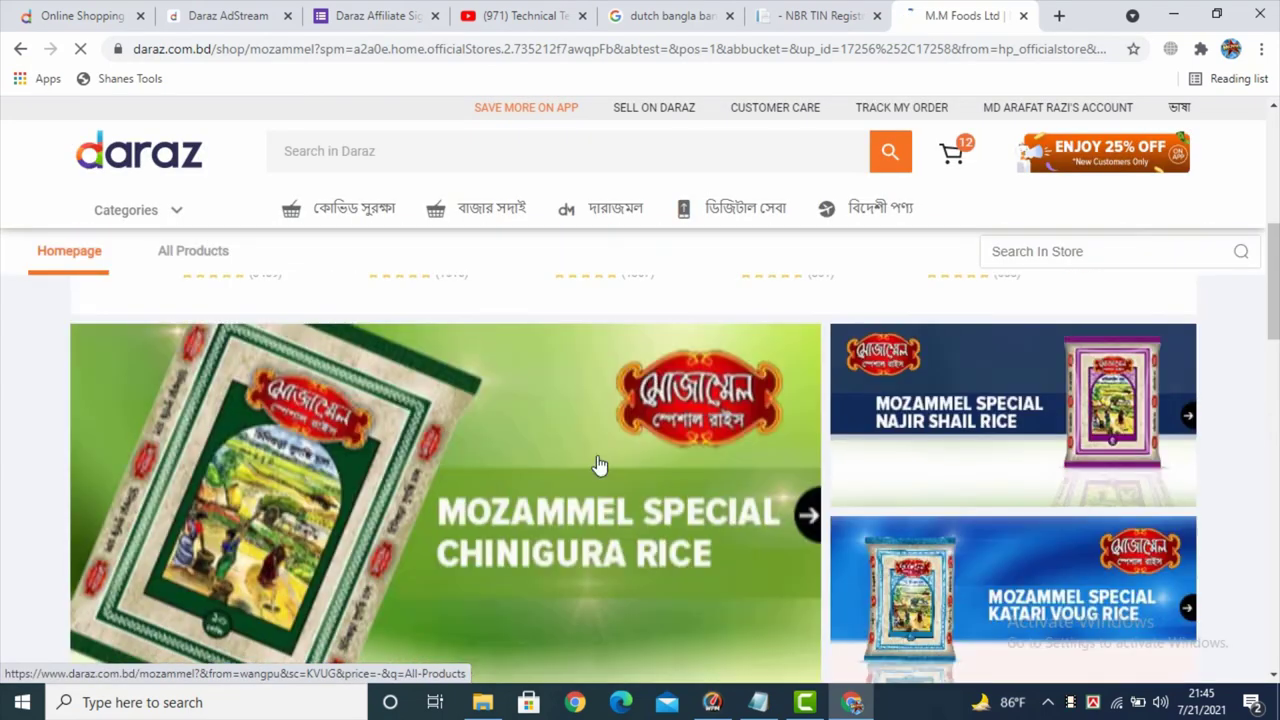
pyautogui.moveTo(249, 42); pyautogui.dragTo(543, 48)
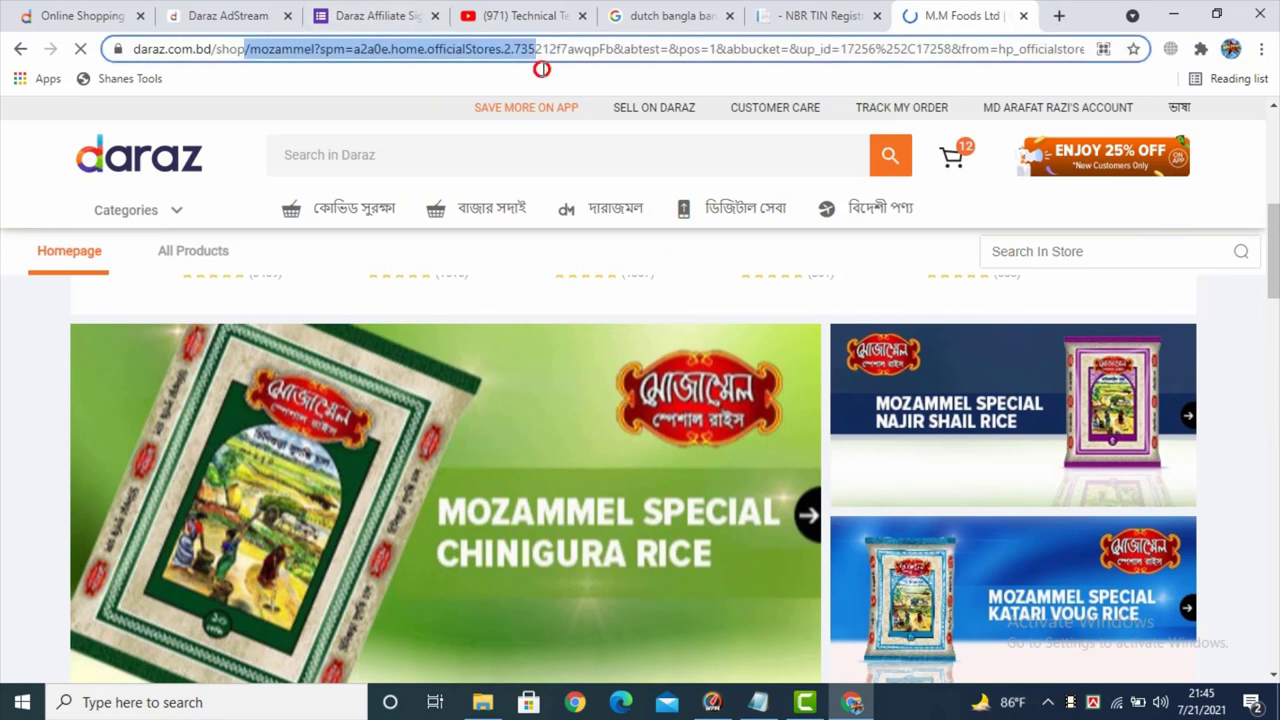
pyautogui.click(1058, 18)
pyautogui.hotkey('ctrl', 'v')
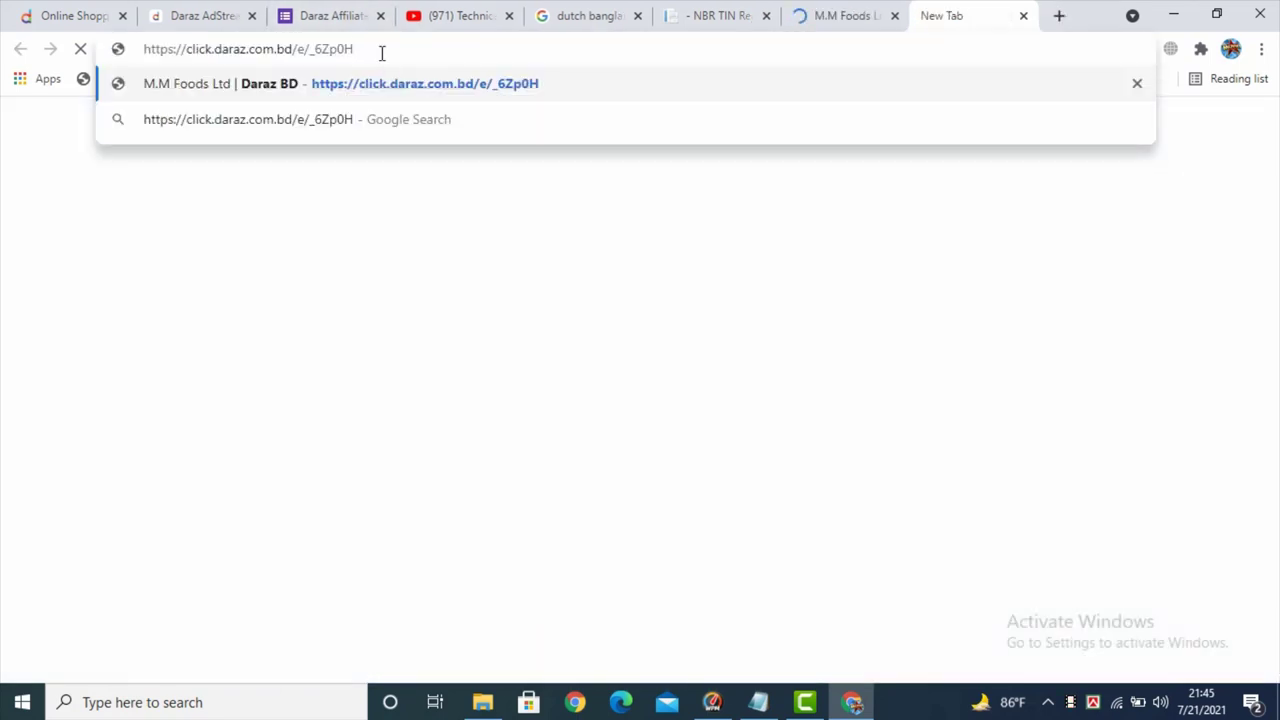
pyautogui.click(825, 15)
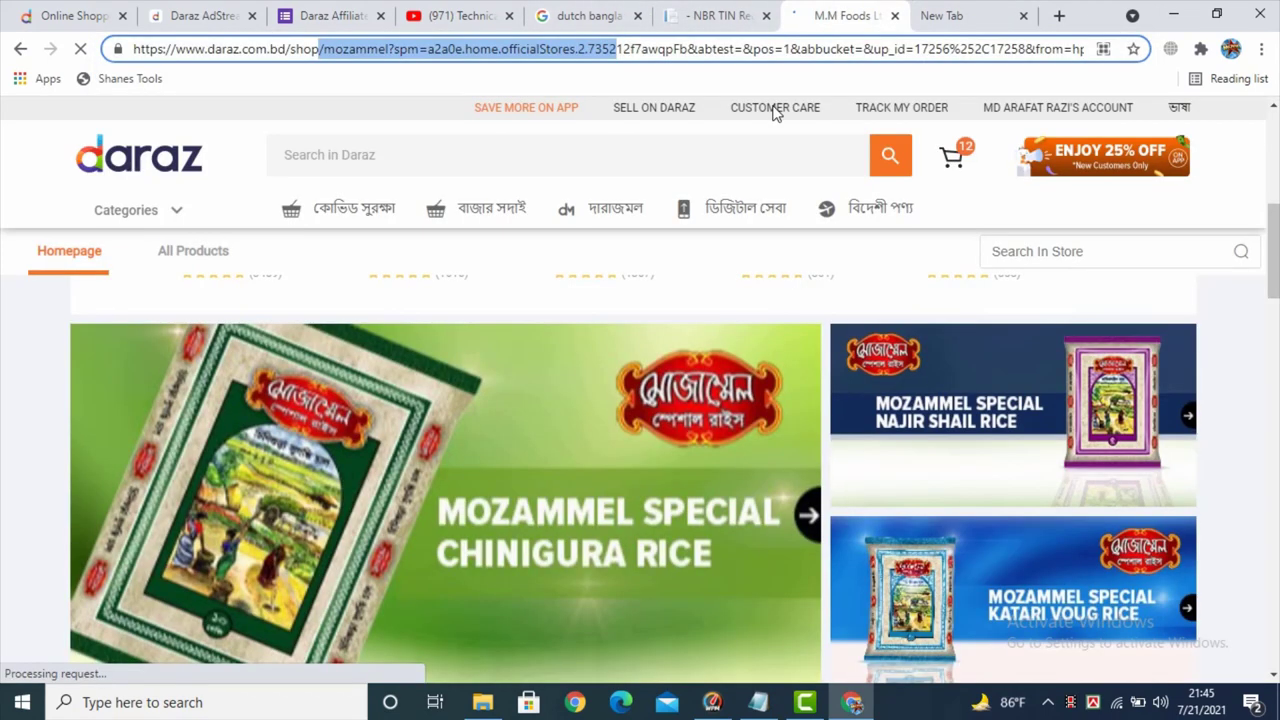
pyautogui.click(215, 8)
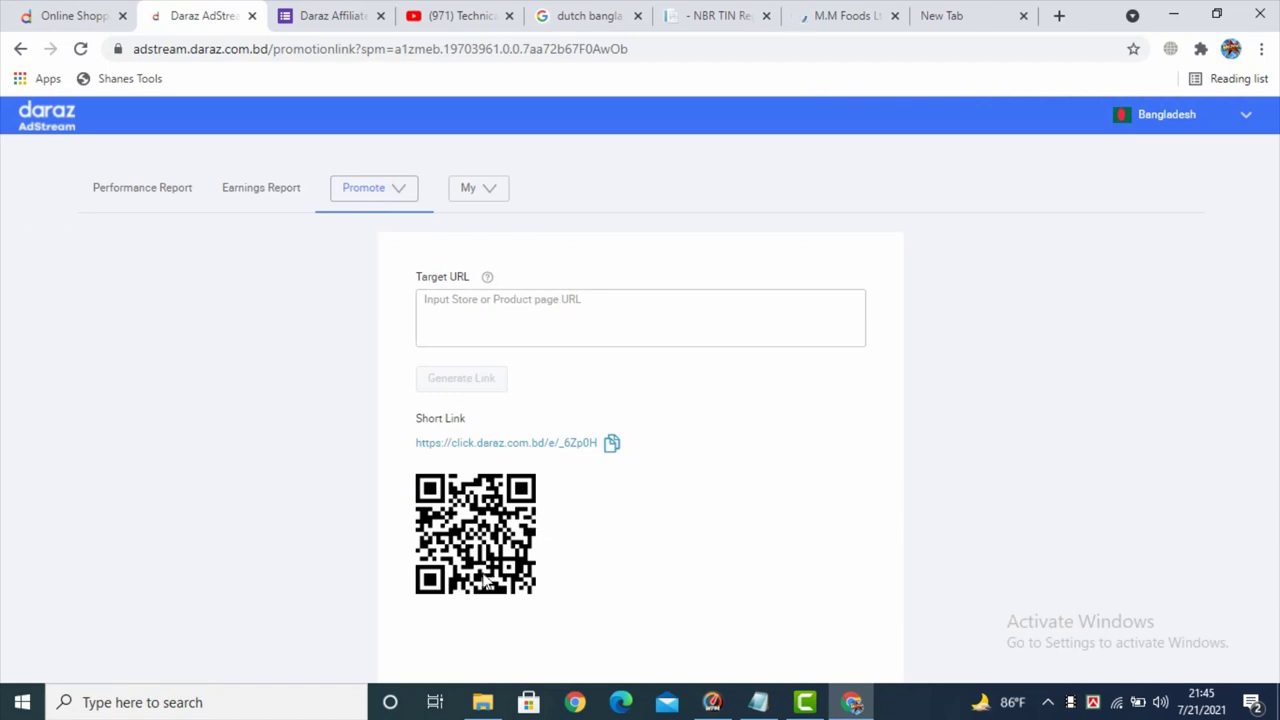
# - Focus the empty Target URL box and show the Promote choices Campaign and Link
pyautogui.scroll(-2, 571, 409)
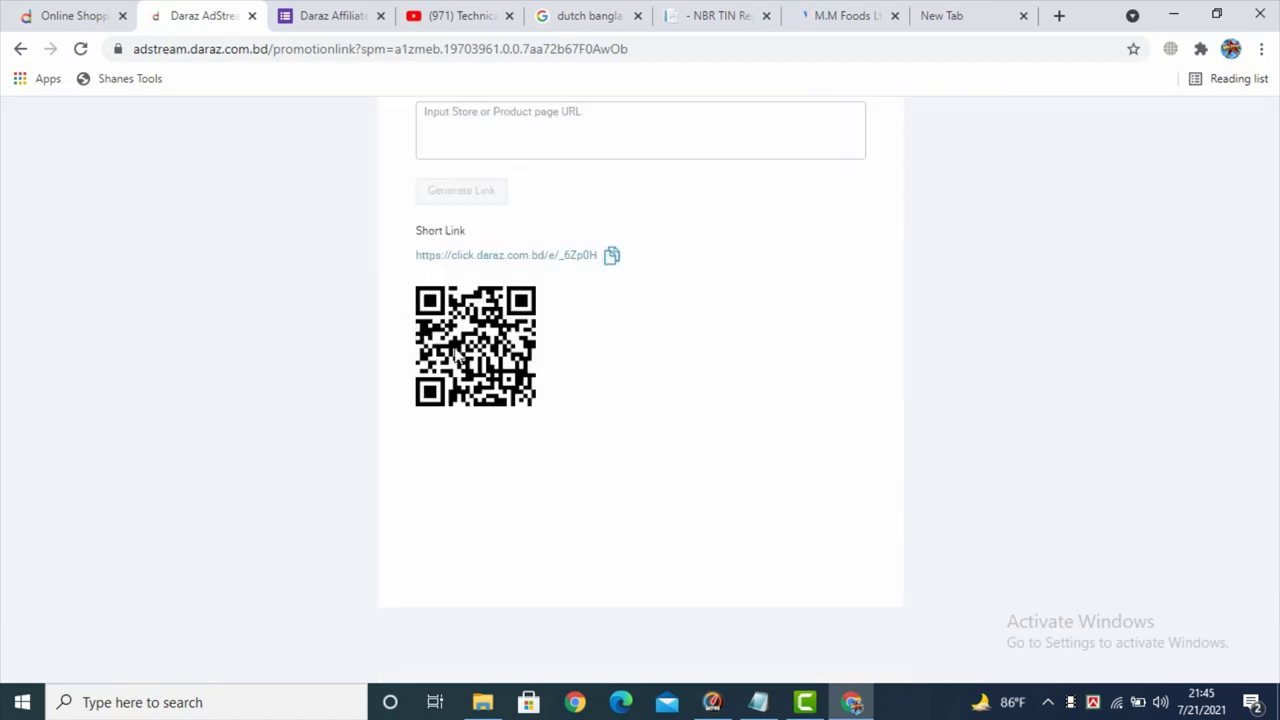
pyautogui.scroll(2, 465, 360)
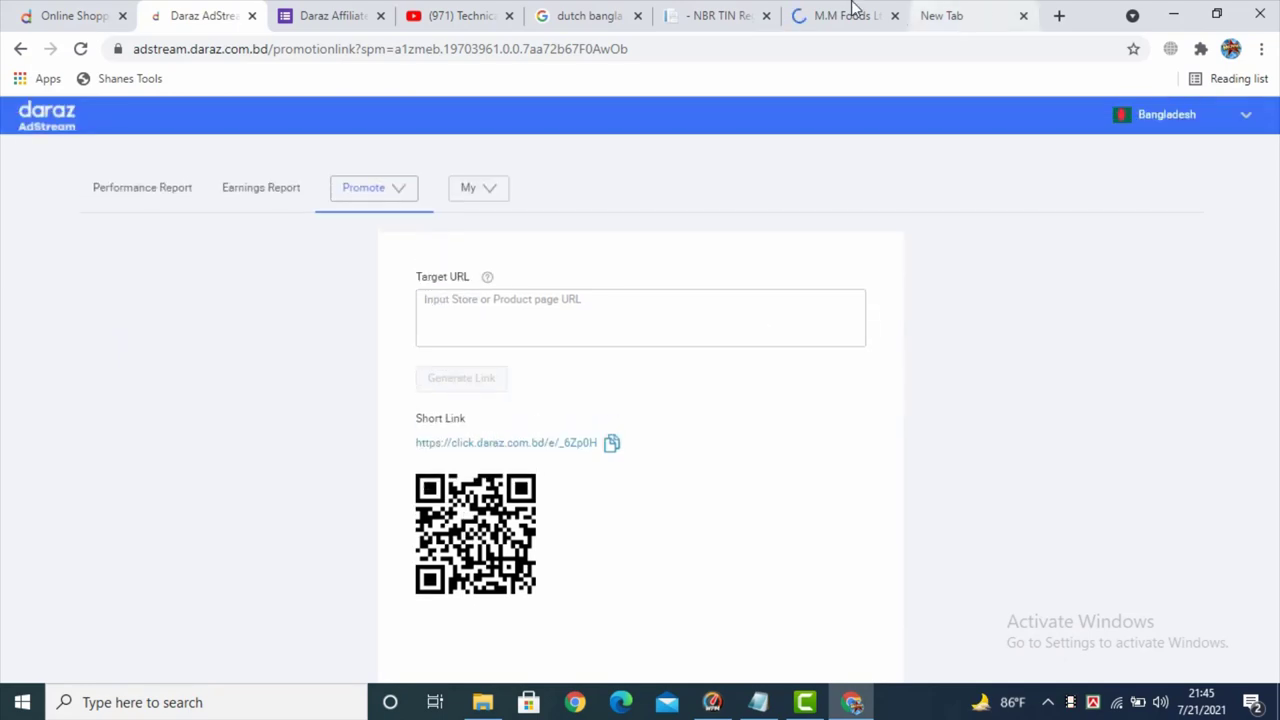
pyautogui.click(612, 446)
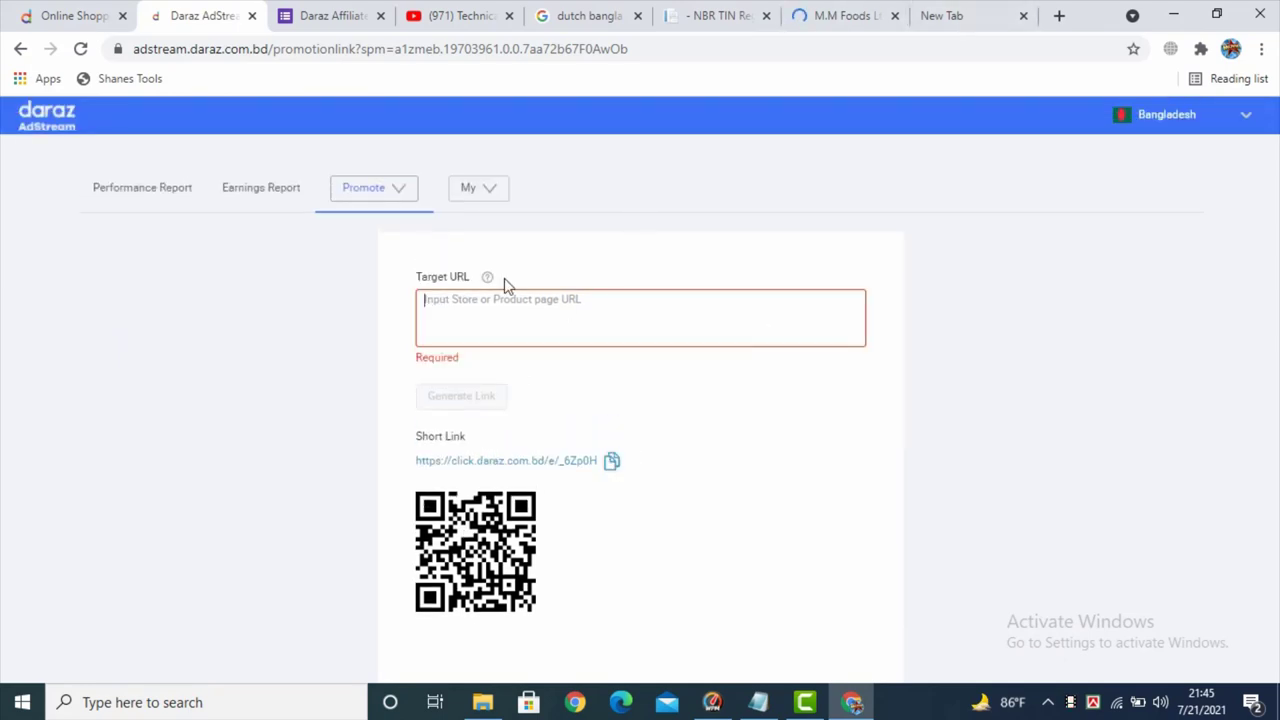
pyautogui.click(400, 199)
# - Show the campaign list and start generating a link for Top Desired Deals
pyautogui.click(365, 226)
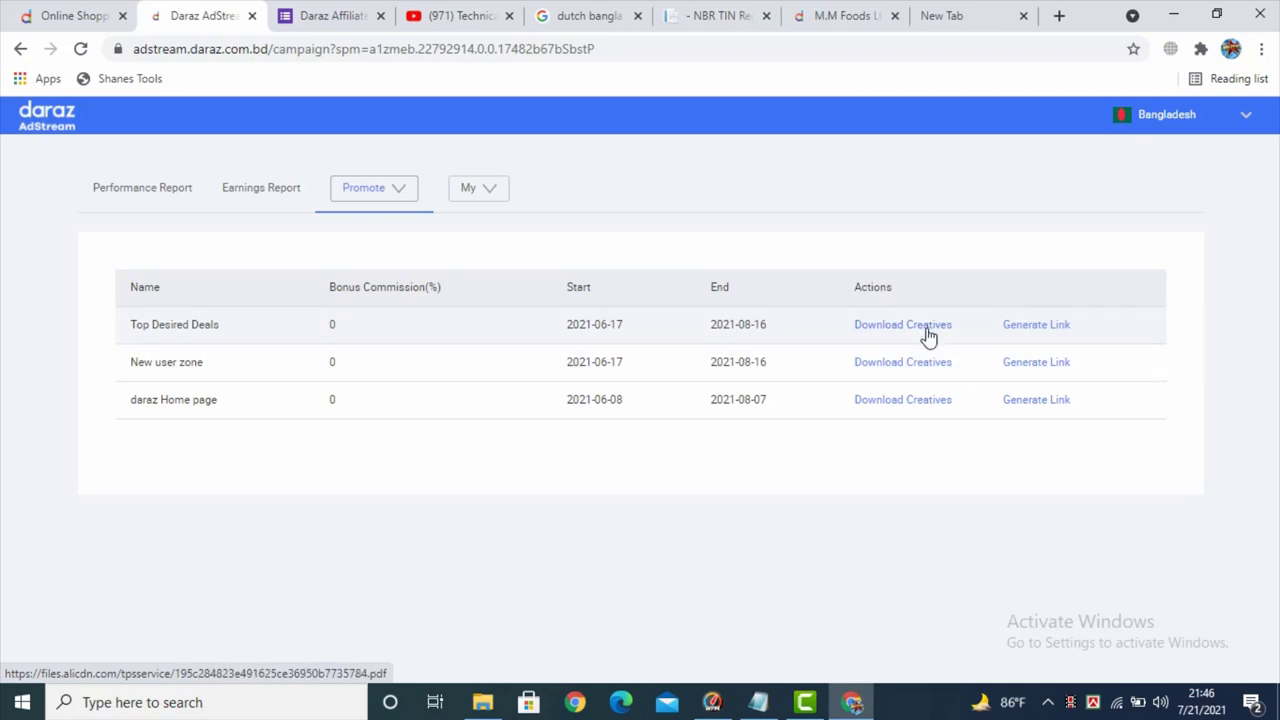
pyautogui.click(1064, 330)
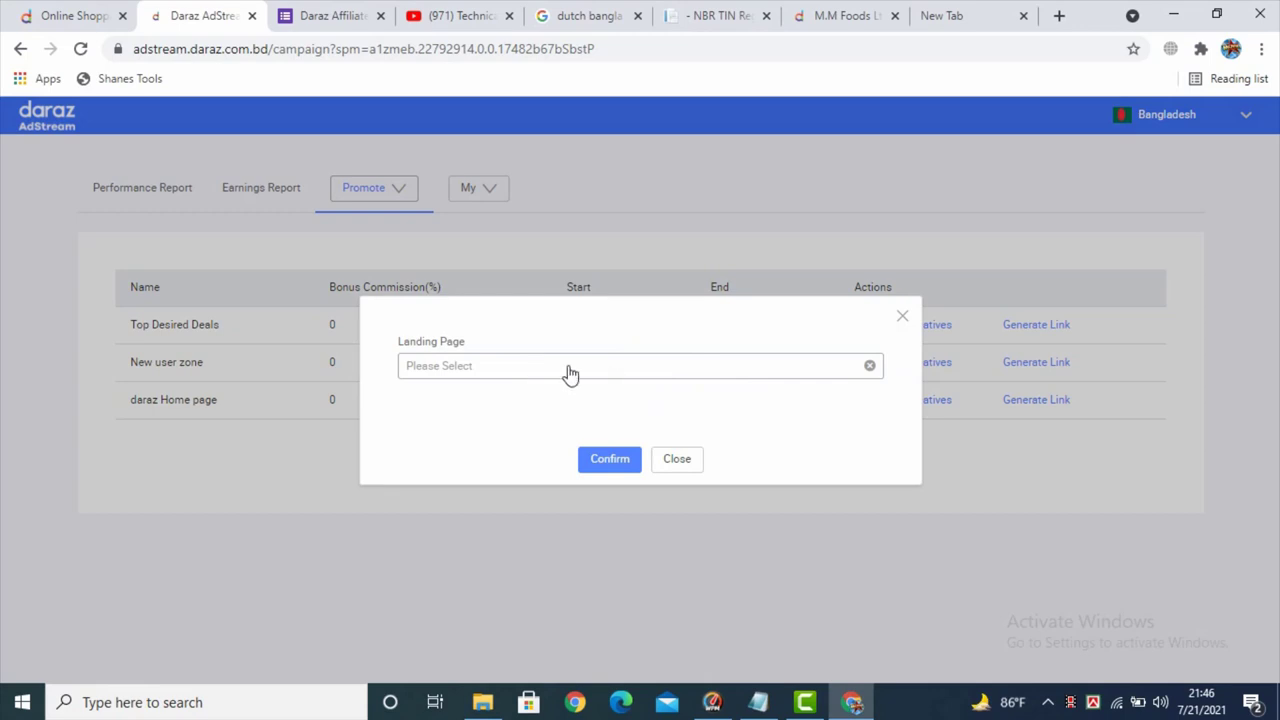
pyautogui.click(568, 372)
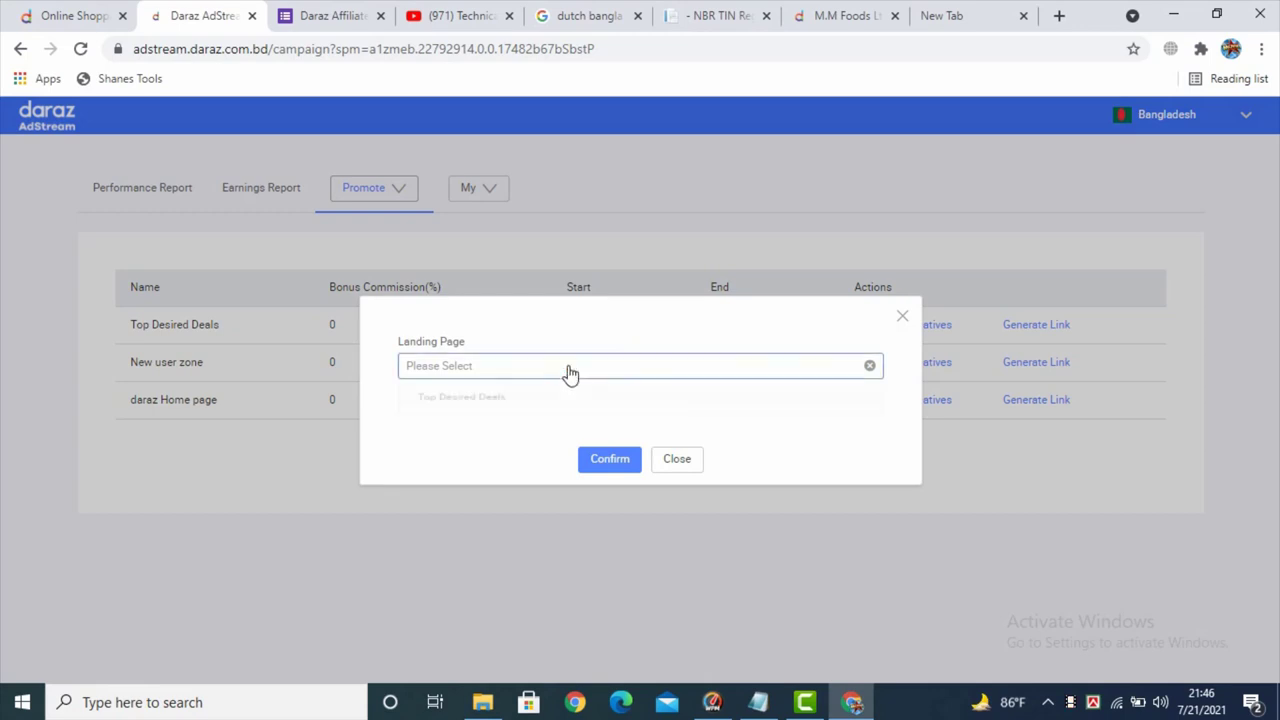
pyautogui.click(474, 409)
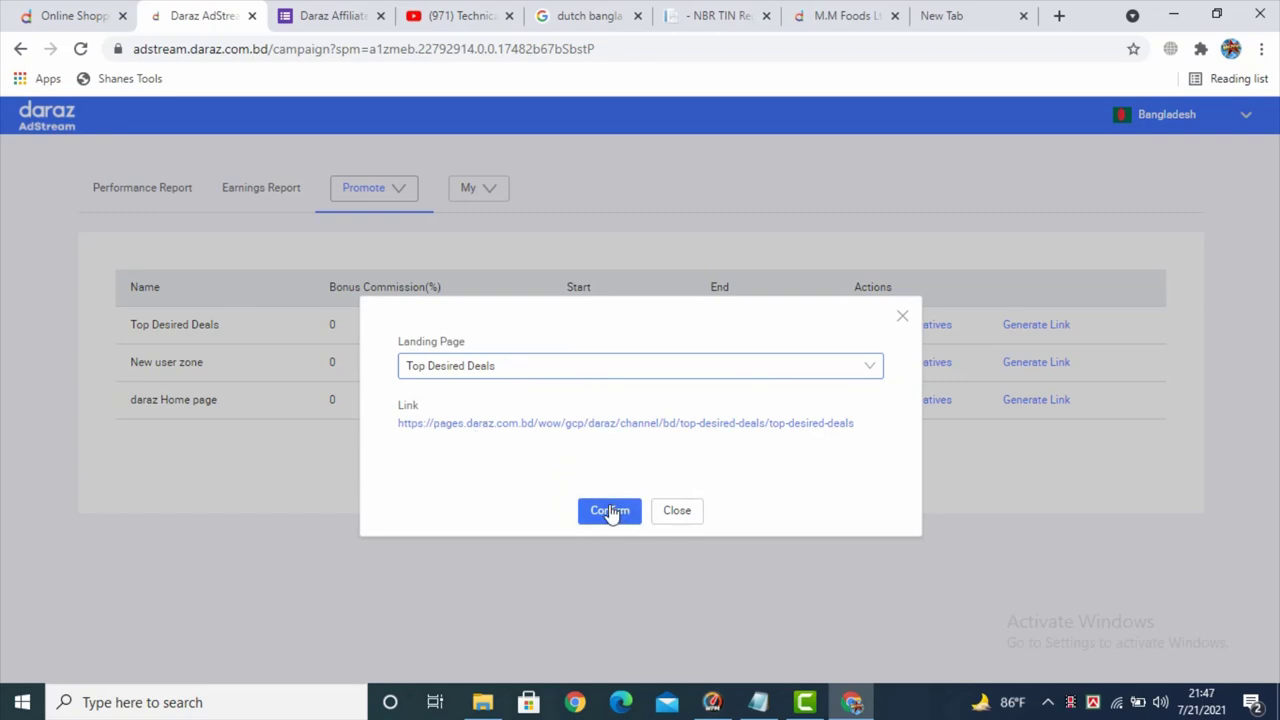
pyautogui.click(610, 512)
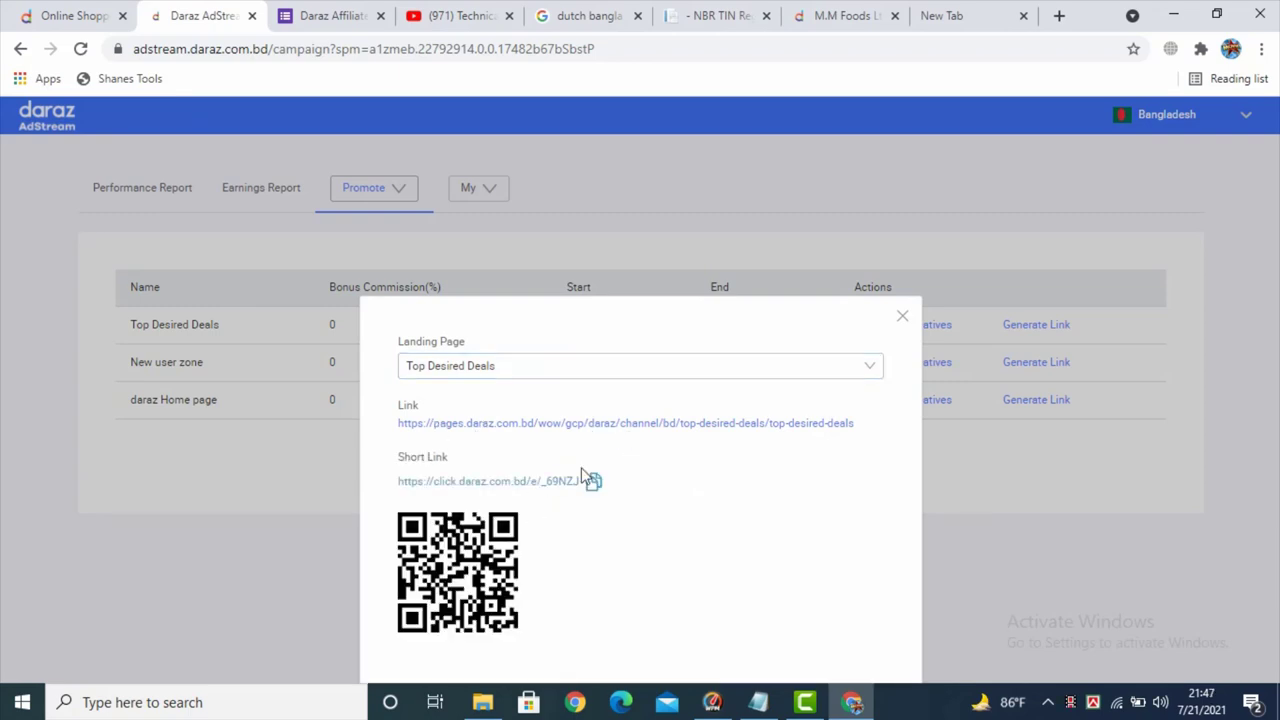
pyautogui.click(594, 483)
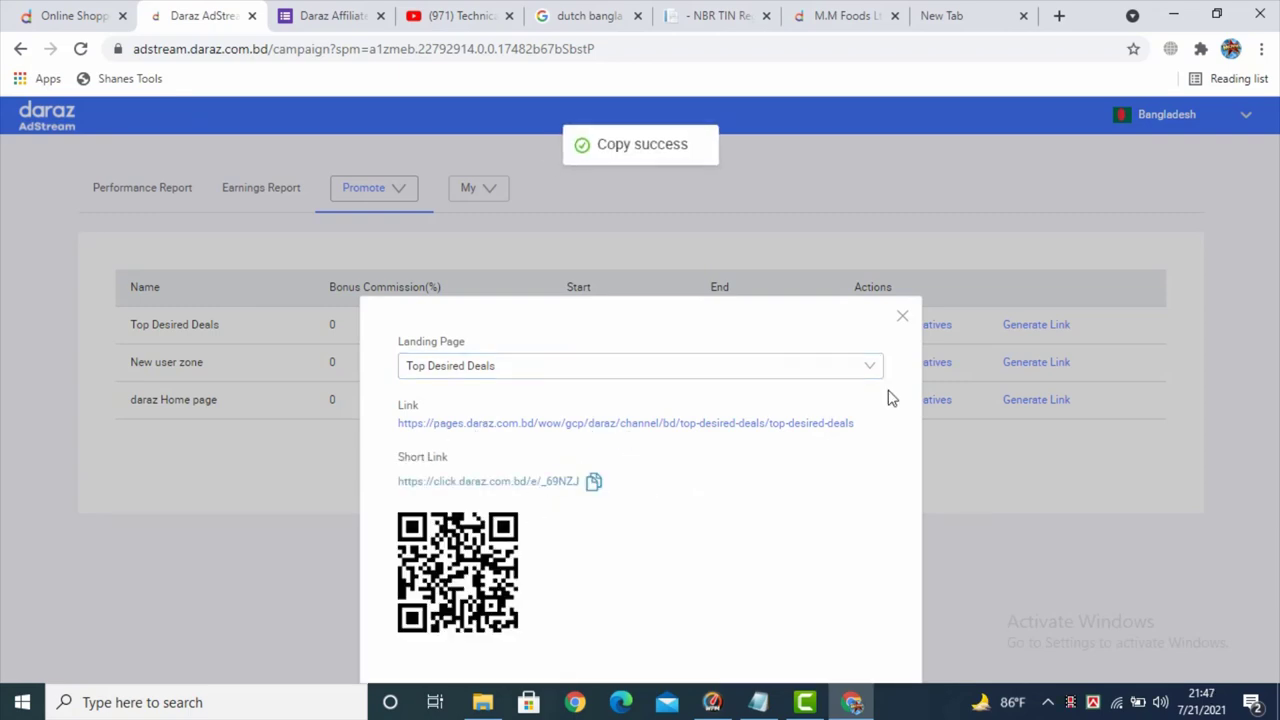
pyautogui.click(902, 316)
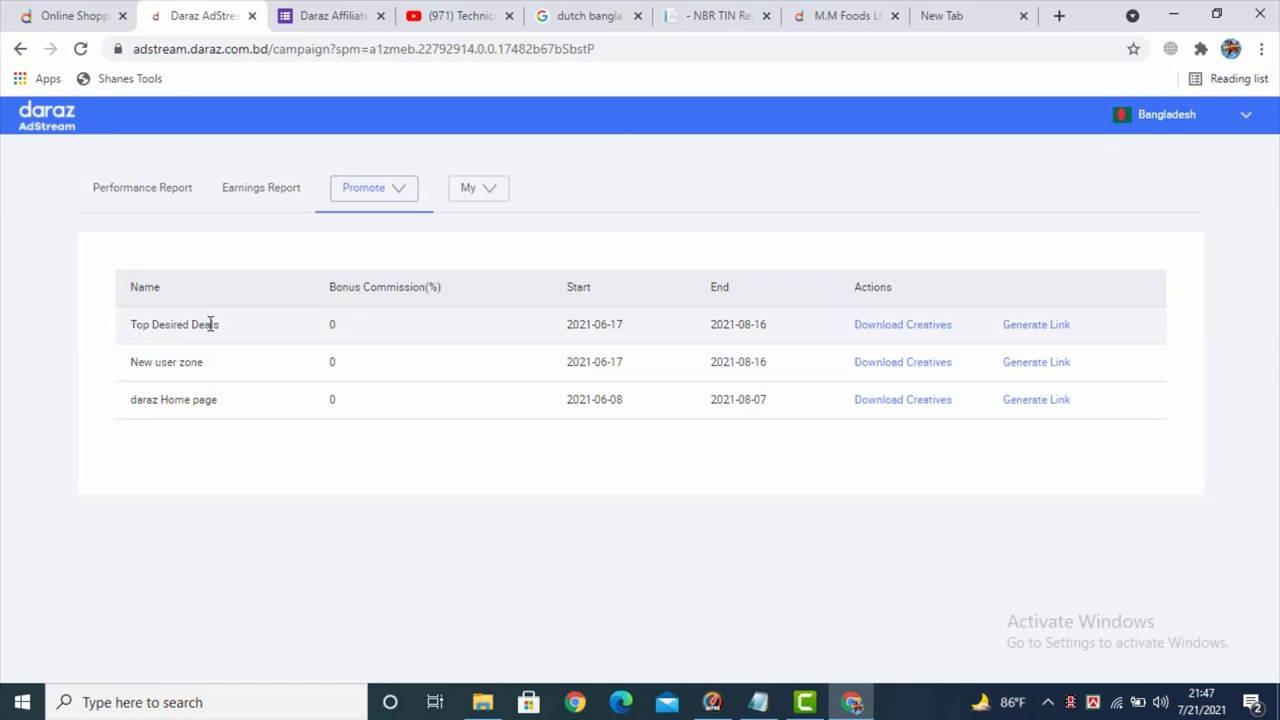
# - Show the My menu with My Account, My Commission Plan and Support Center
pyautogui.scroll(-1, 434, 251)
pyautogui.scroll(1, 434, 251)
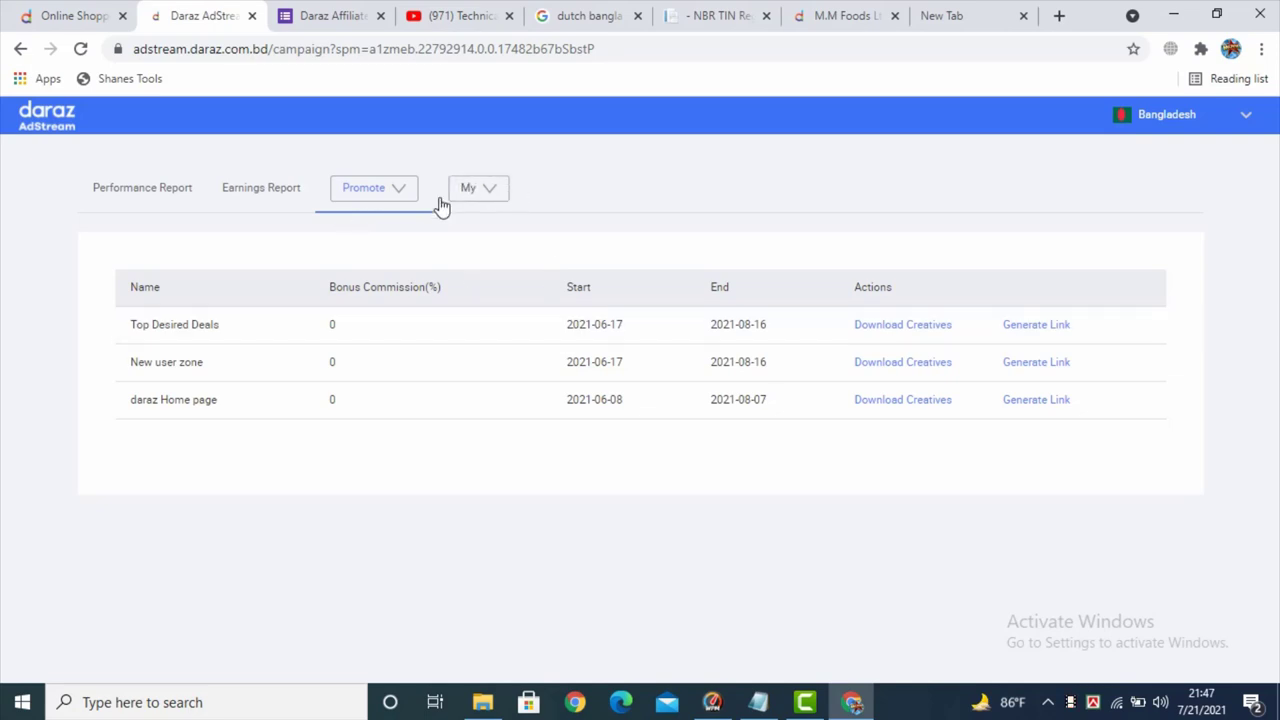
pyautogui.click(480, 192)
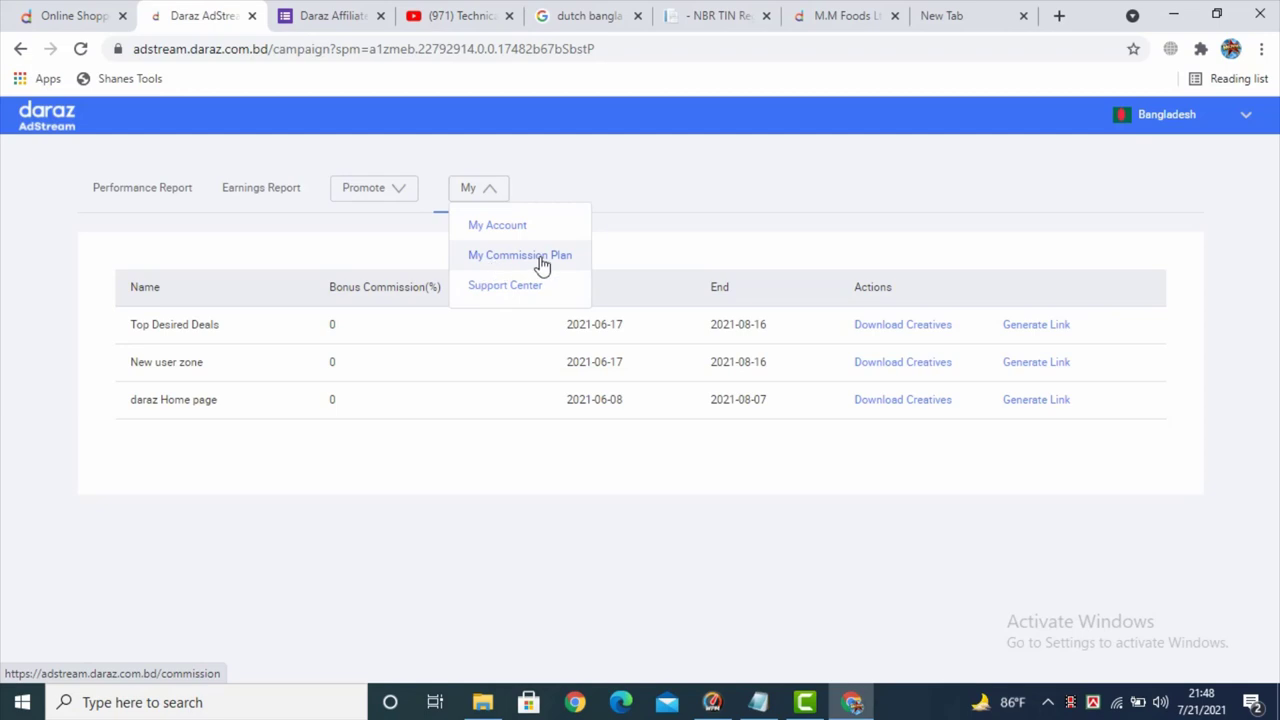
# - Open My Commission Plan in a new tab and go to the My Account page
pyautogui.rightClick(535, 260)
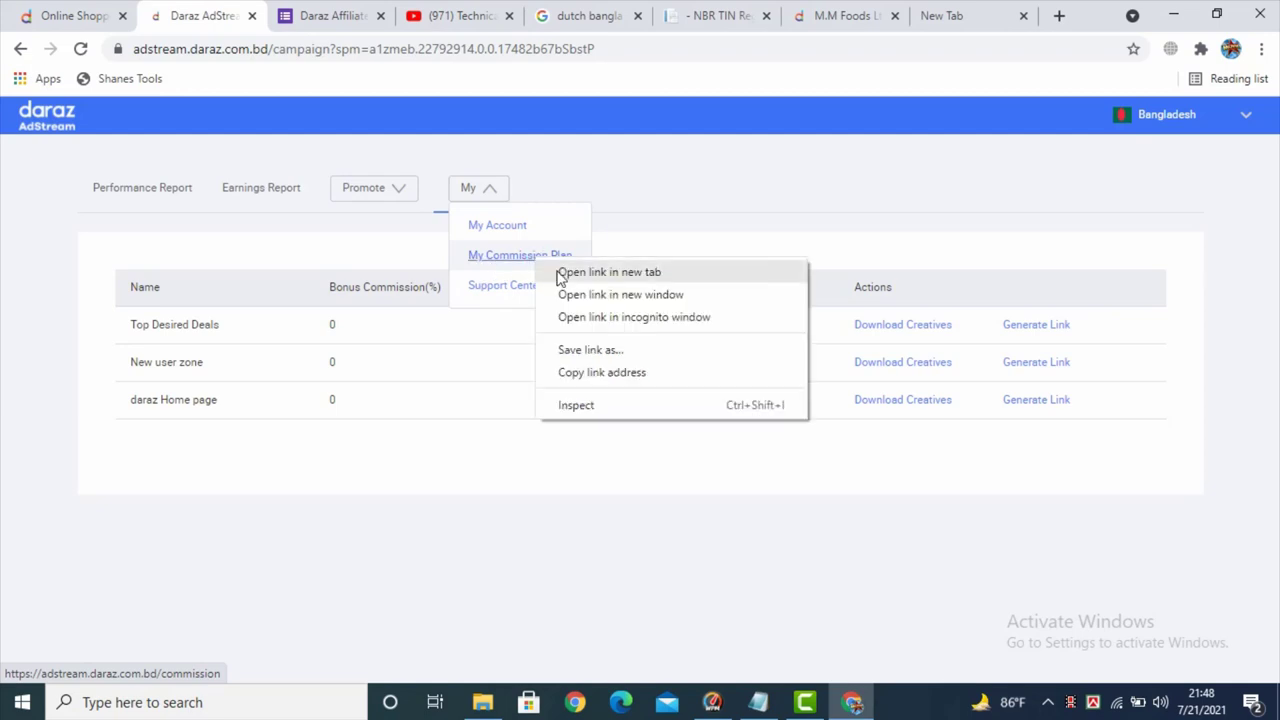
pyautogui.click(580, 271)
pyautogui.rightClick(503, 226)
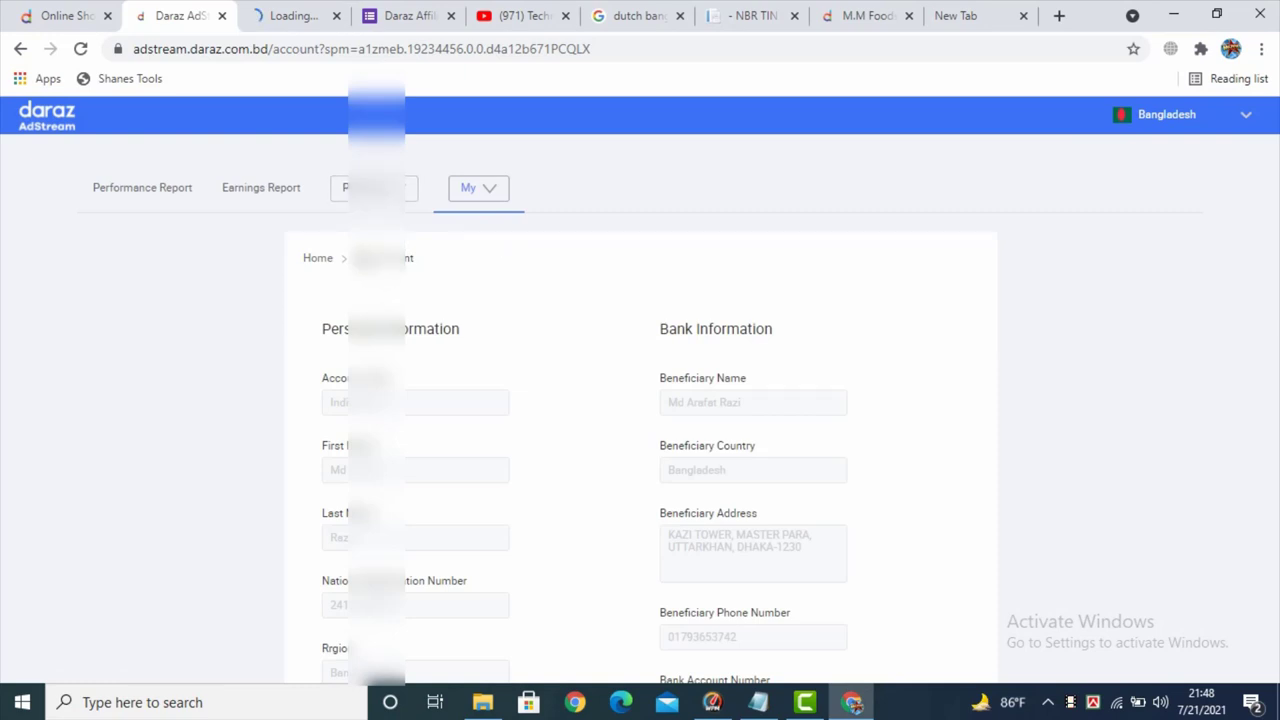
# - Review the account's Personal, Bank, Tax and Invoice Information, with invoice currency BDT
pyautogui.scroll(-2, 470, 280)
pyautogui.scroll(1, 406, 306)
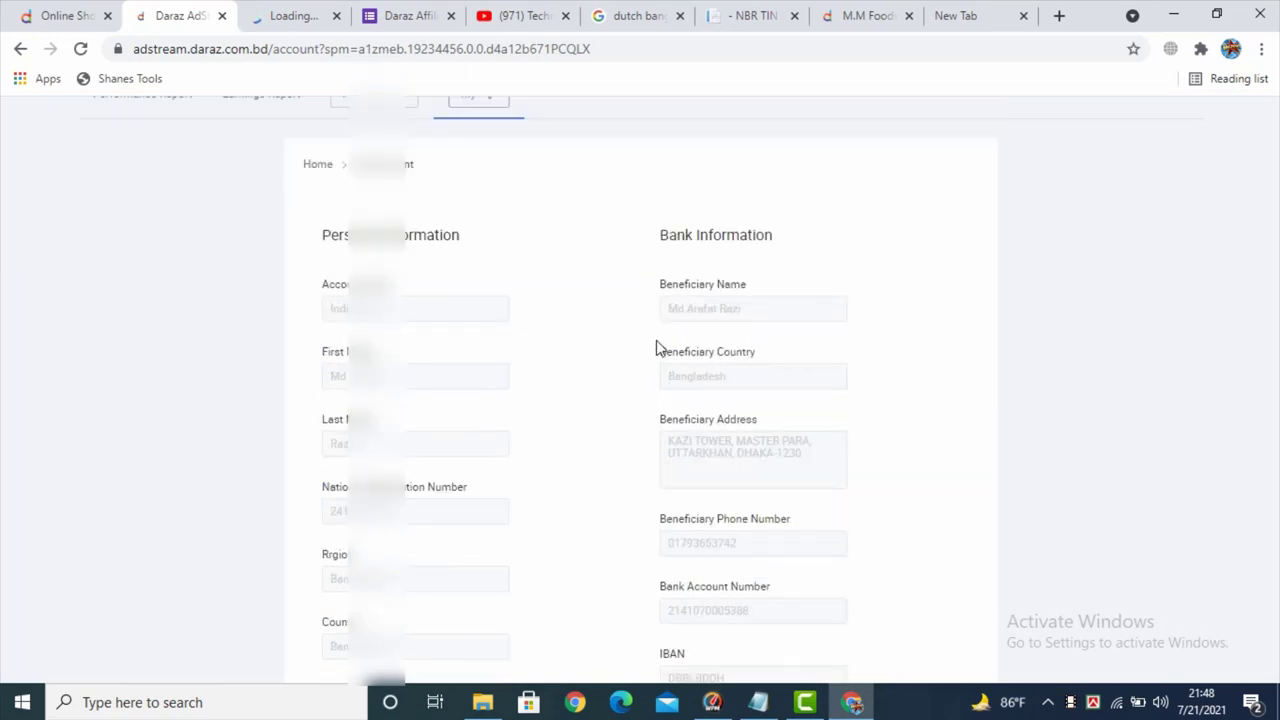
pyautogui.scroll(-8, 657, 351)
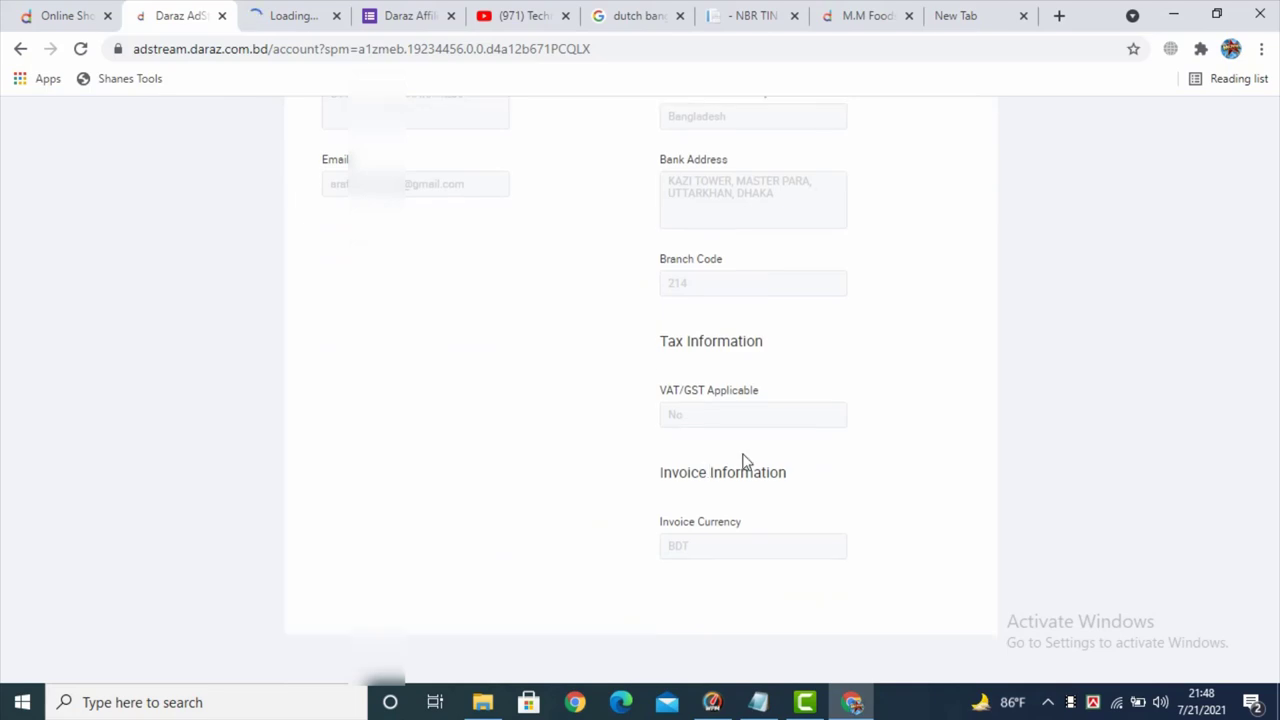
pyautogui.scroll(1, 720, 552)
pyautogui.scroll(10, 710, 555)
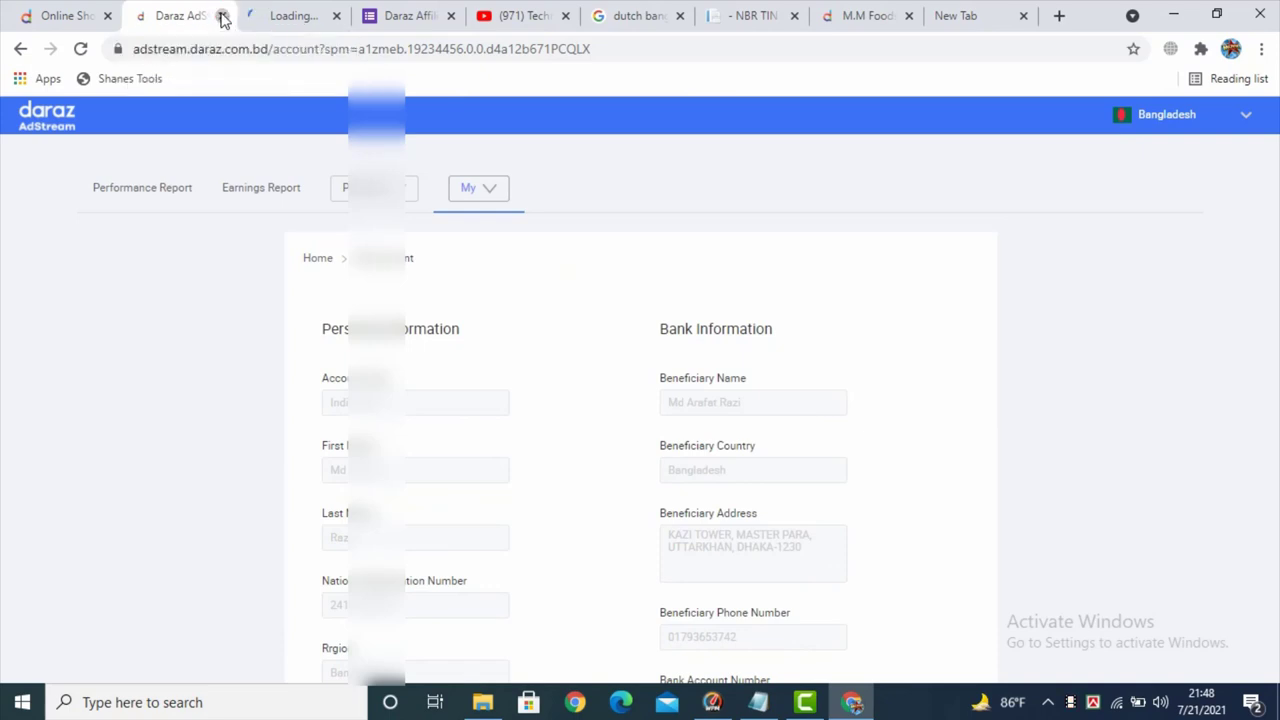
# - Close the My Account tab and review Cost Per Sale rates for 27 categories, mostly 5.00%
pyautogui.click(223, 17)
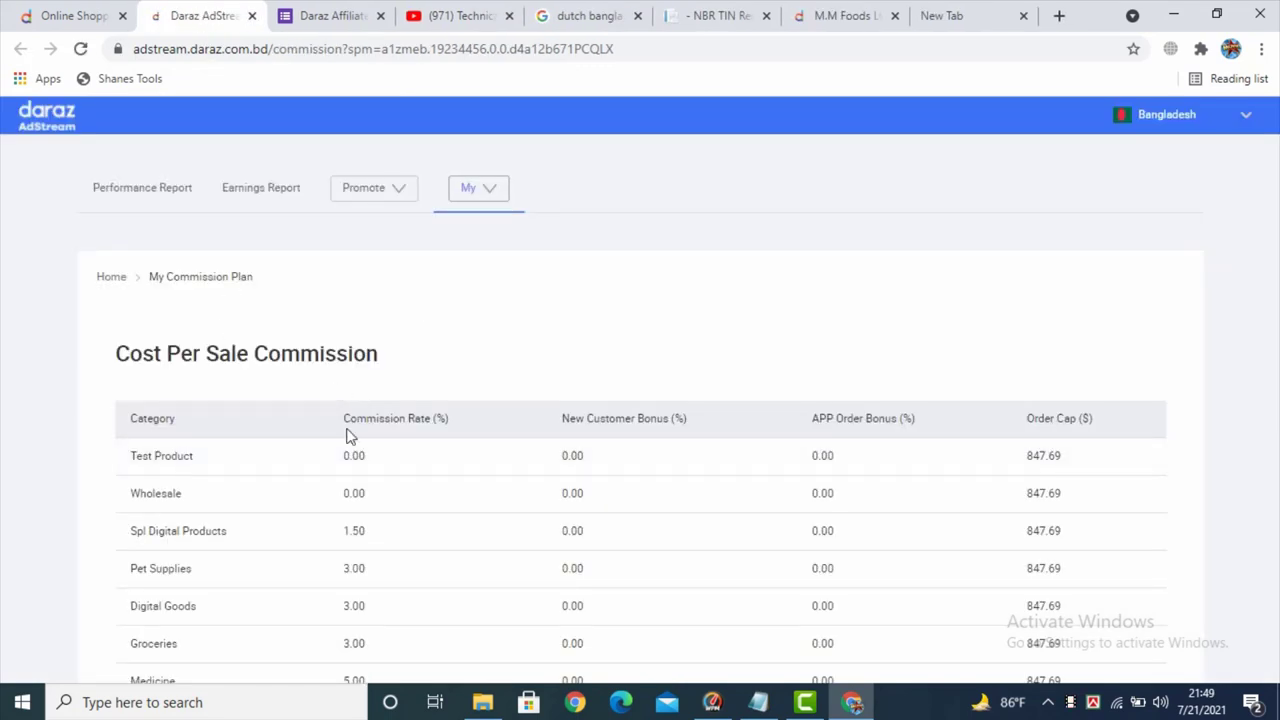
pyautogui.scroll(-7, 346, 437)
pyautogui.scroll(5, 341, 437)
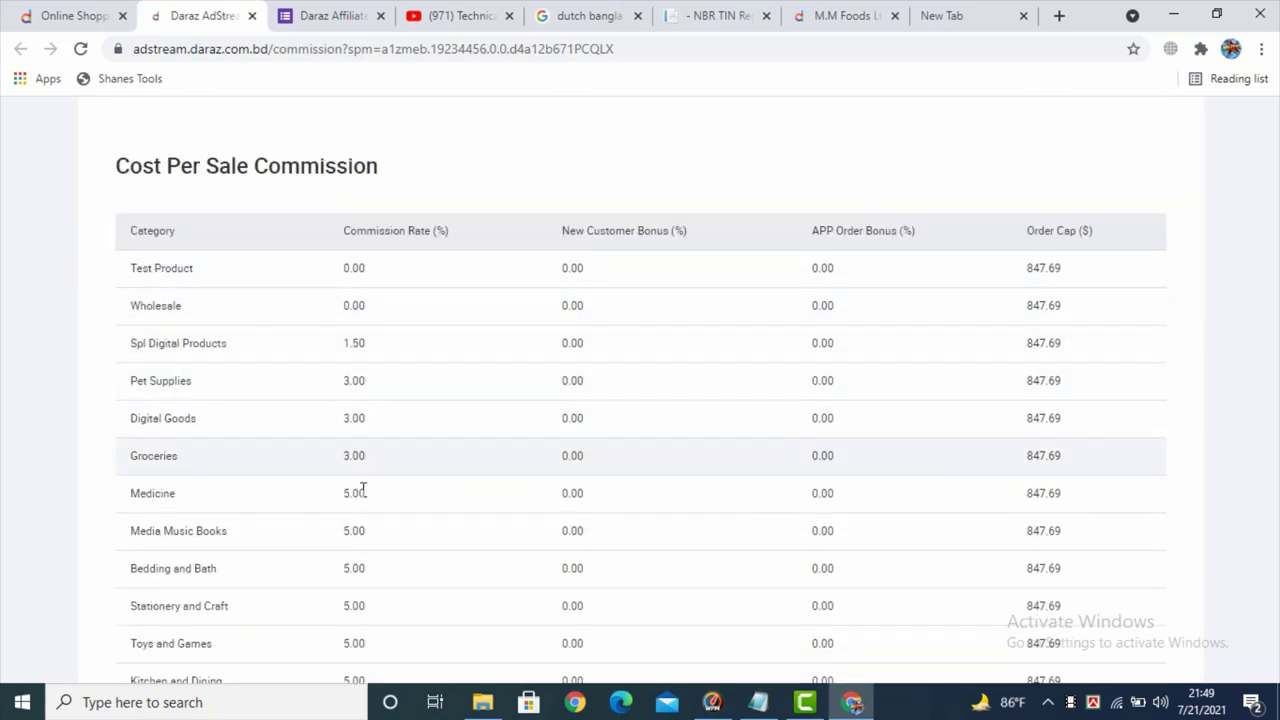
pyautogui.scroll(-1, 363, 487)
pyautogui.scroll(-4, 412, 516)
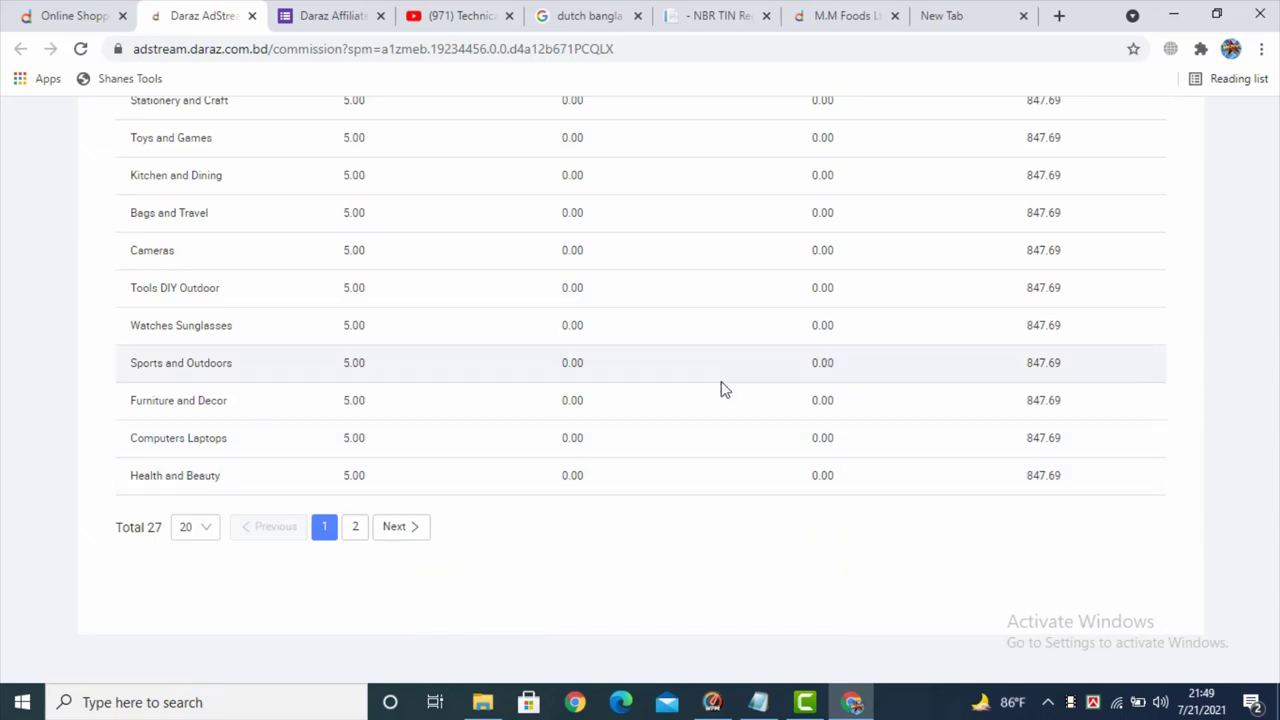
pyautogui.scroll(5, 720, 389)
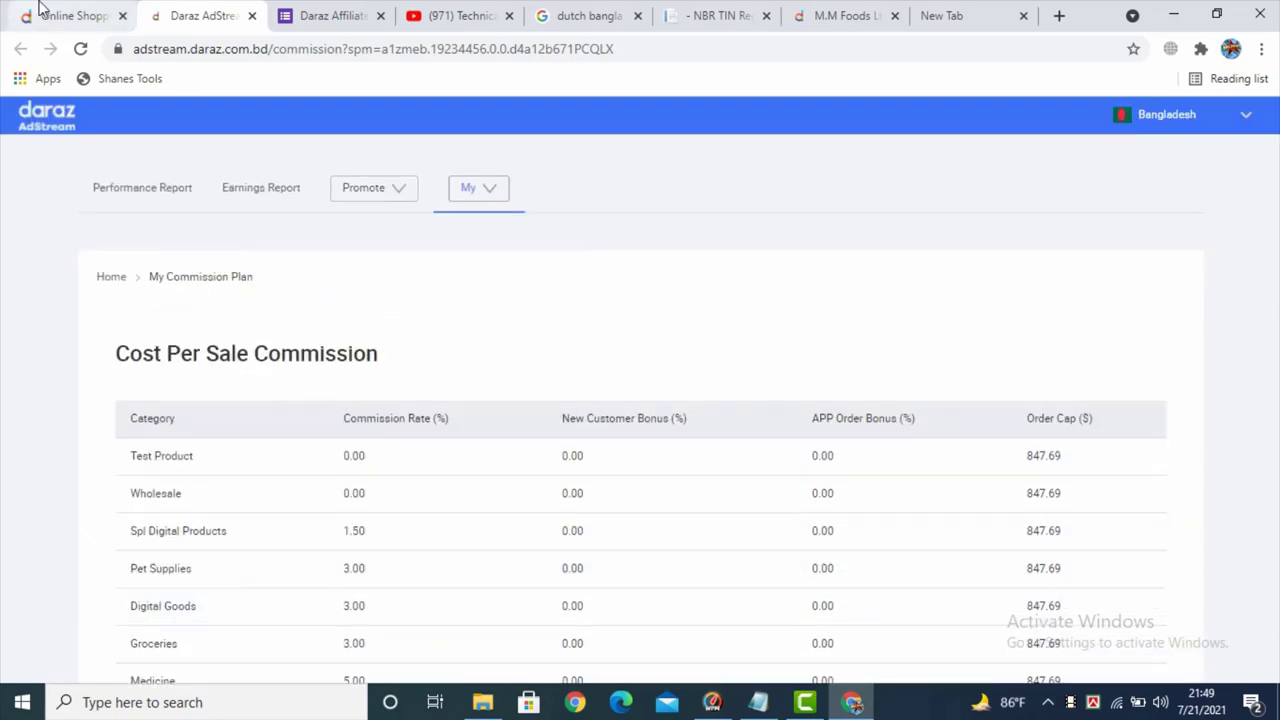
# - Return to the Daraz shopping home page with its category list and tech promotion banner
pyautogui.click(45, 14)
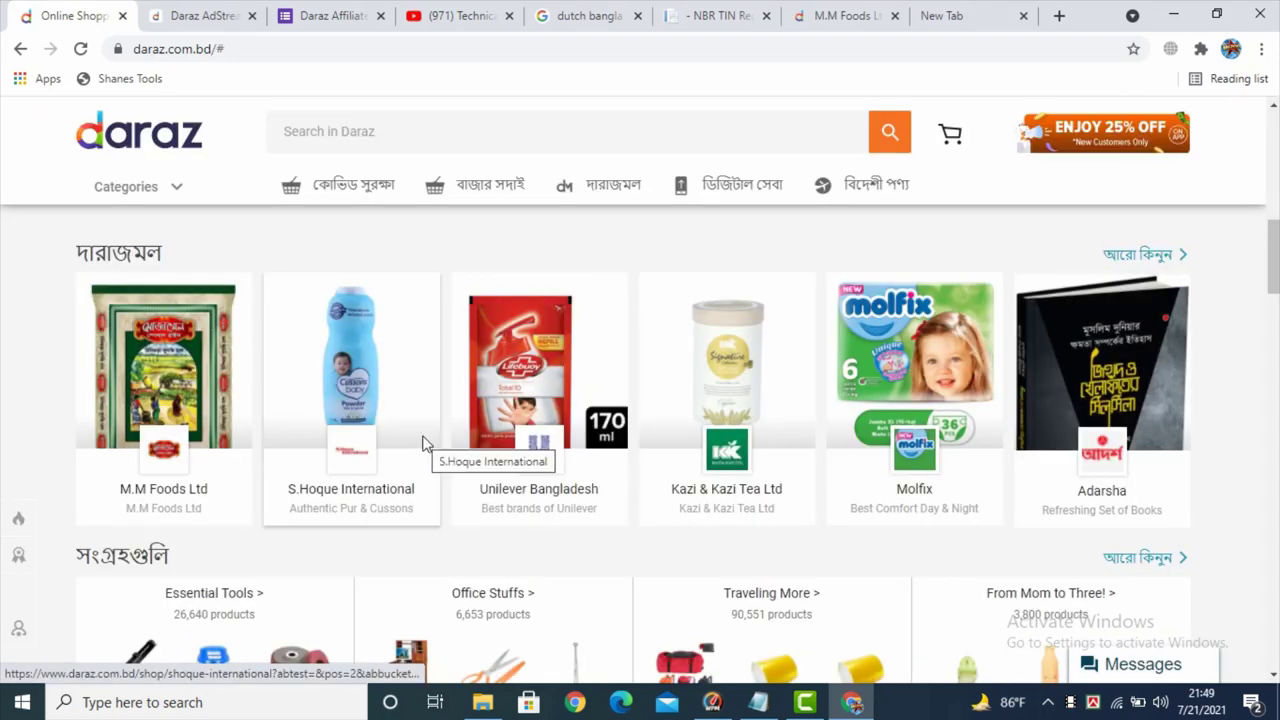
pyautogui.scroll(2, 424, 444)
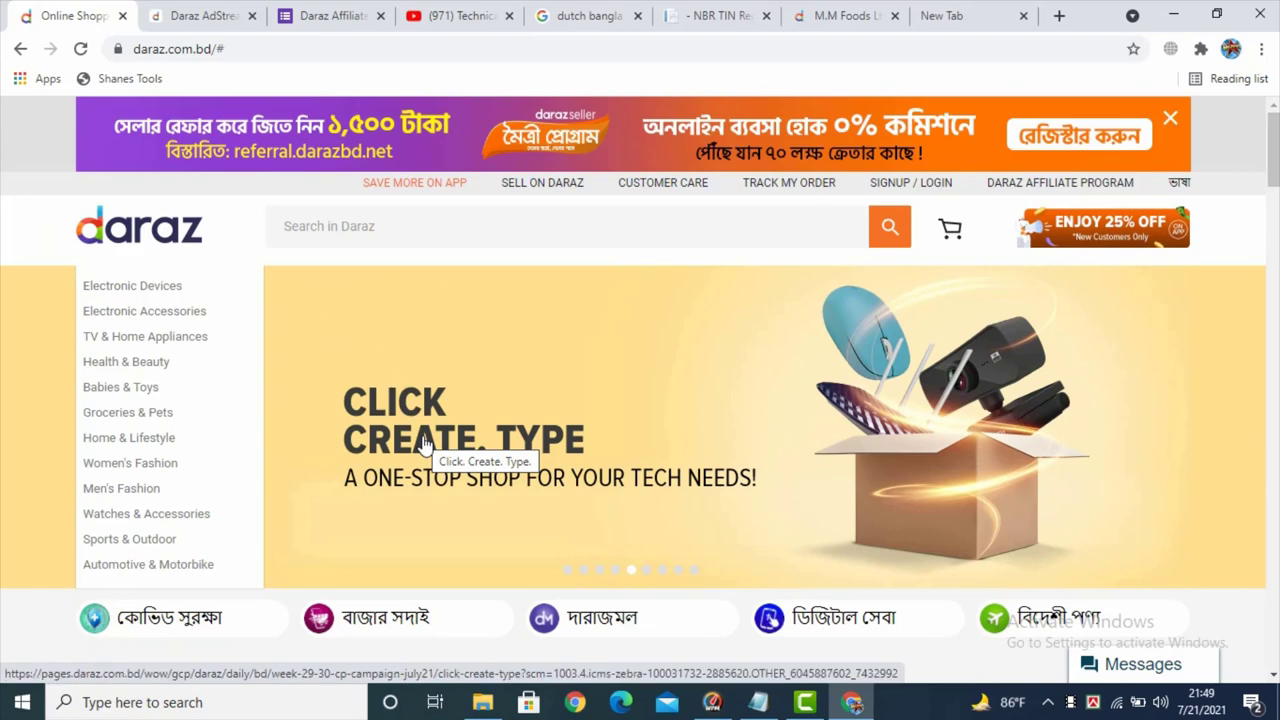
pyautogui.scroll(-1, 424, 444)
pyautogui.scroll(1, 424, 444)
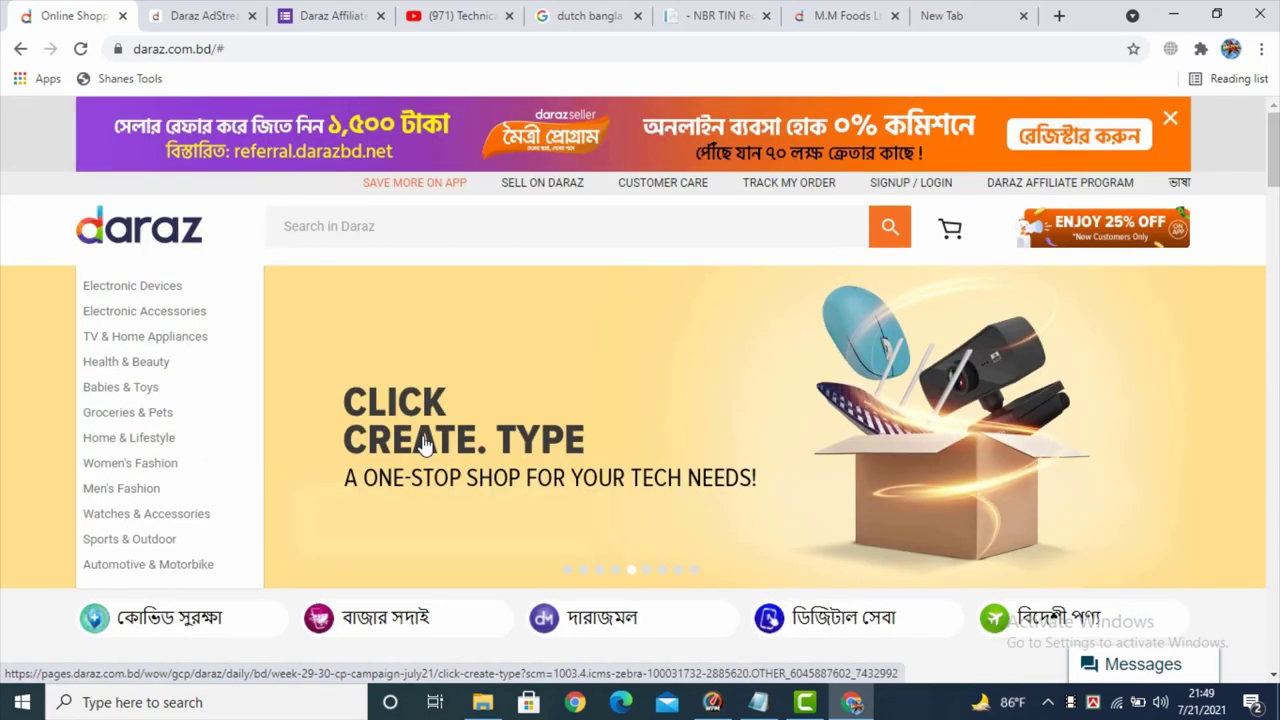